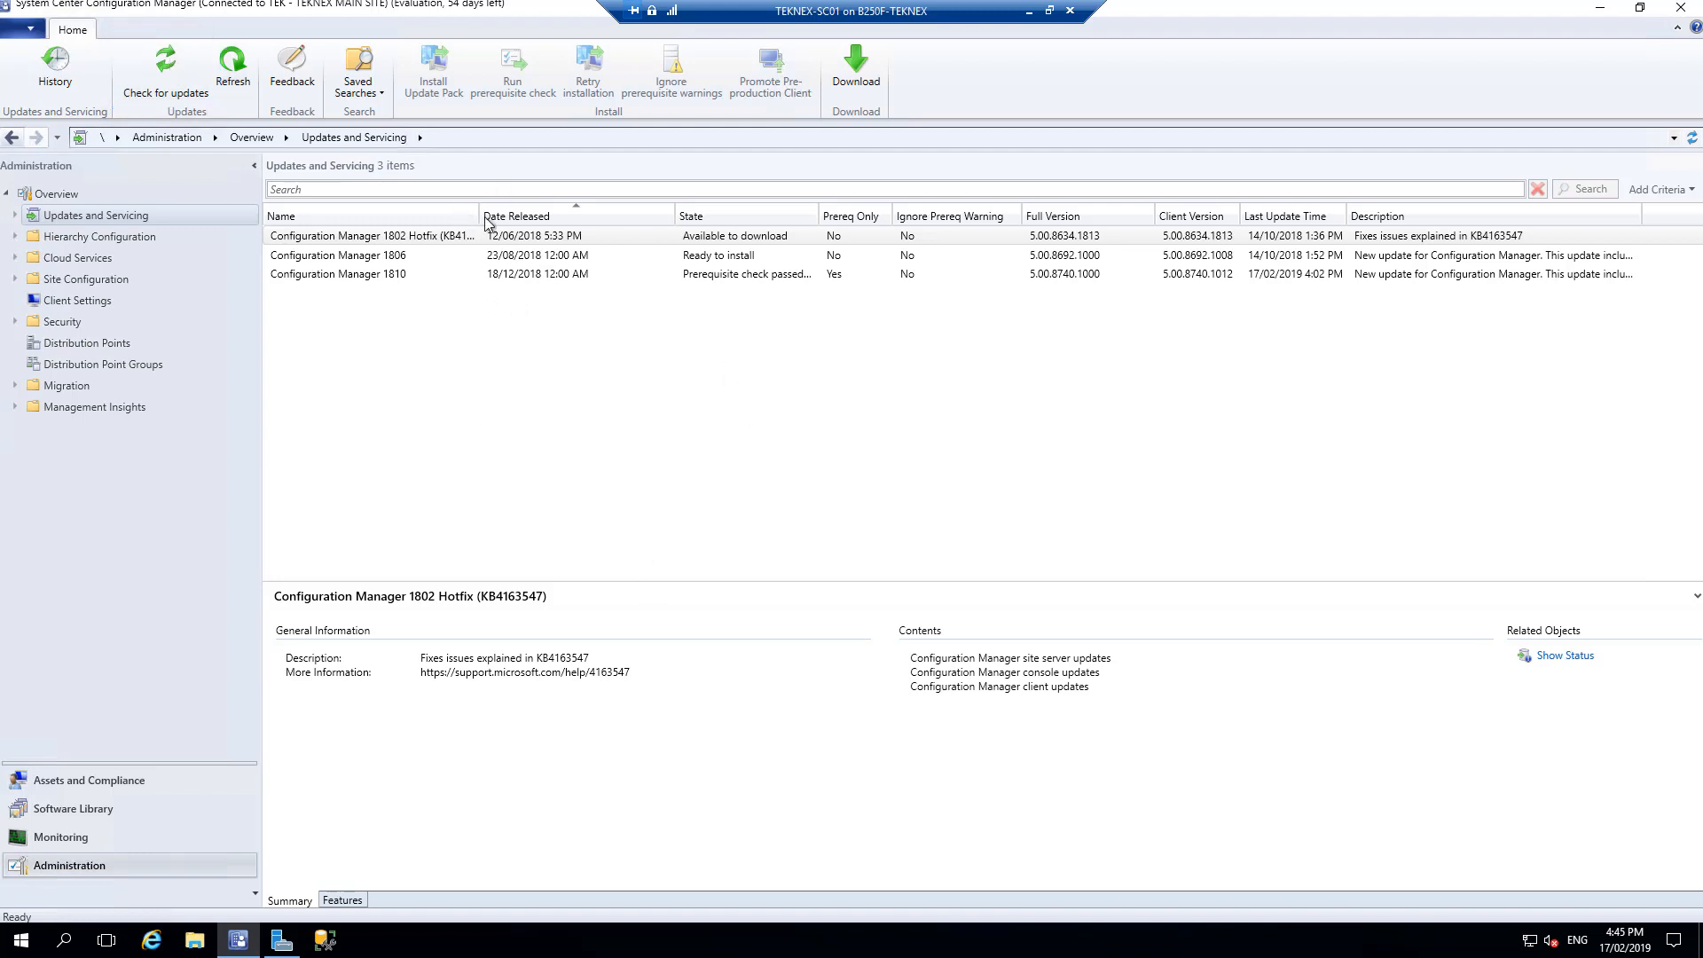
# - Refresh the Updates and Servicing list and widen the Name column to fit the full update names
pyautogui.click(484, 306)
pyautogui.click(243, 75)
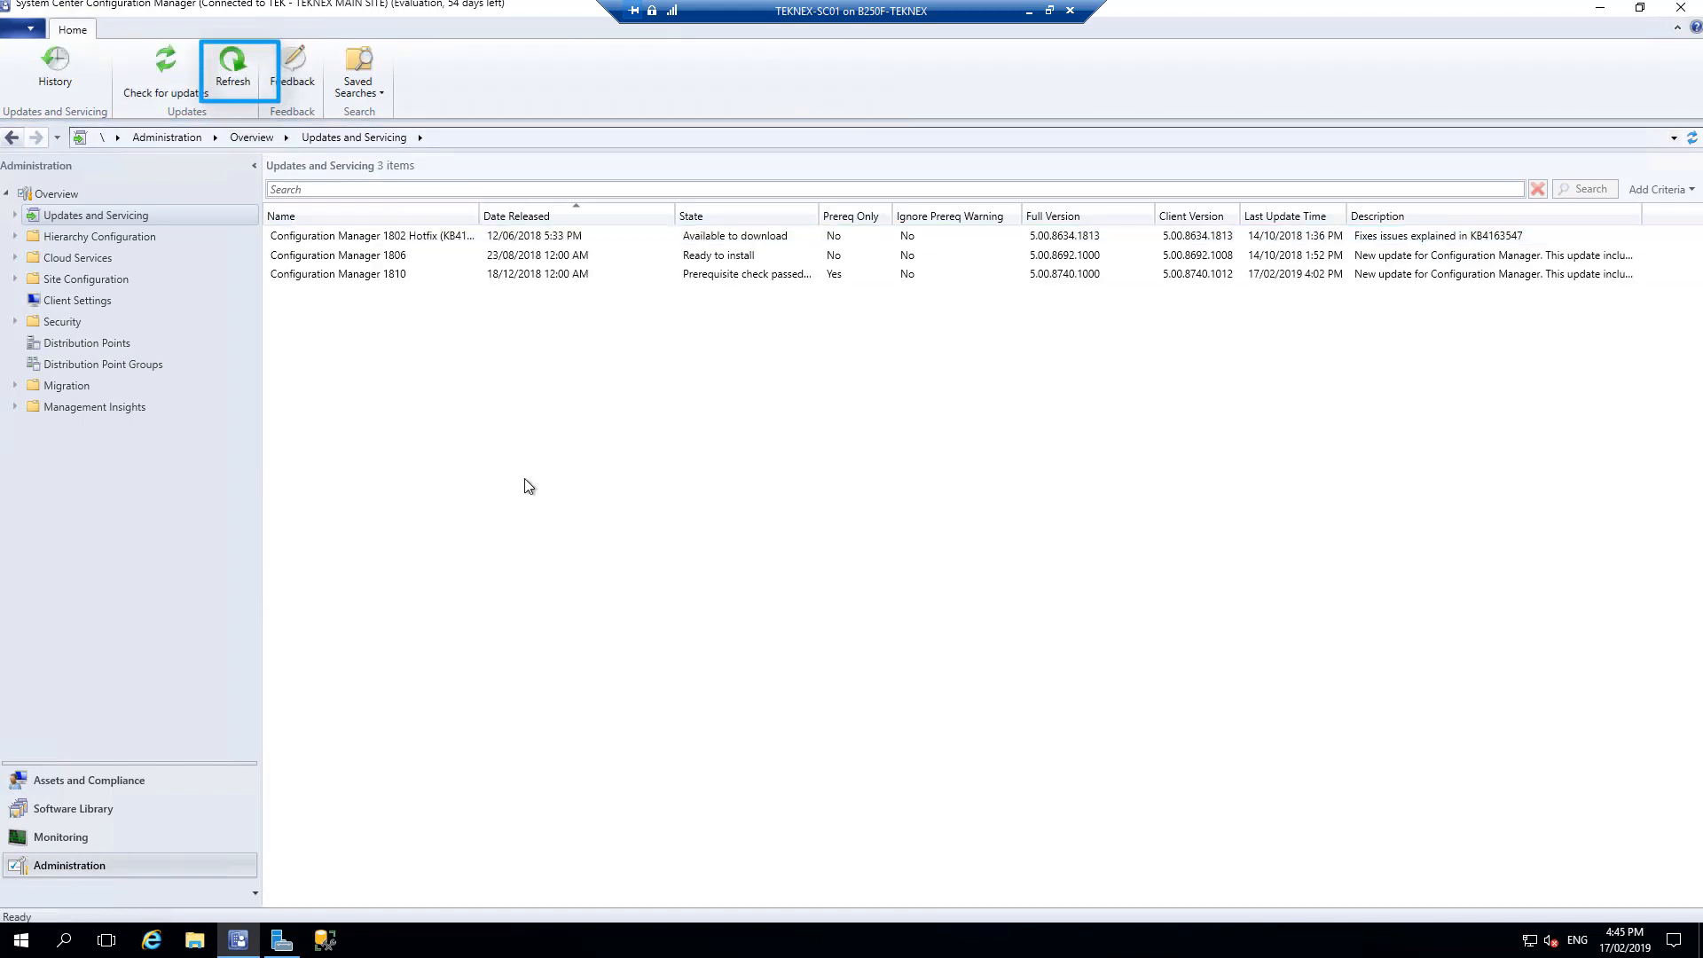
pyautogui.moveTo(484, 216); pyautogui.dragTo(512, 214)
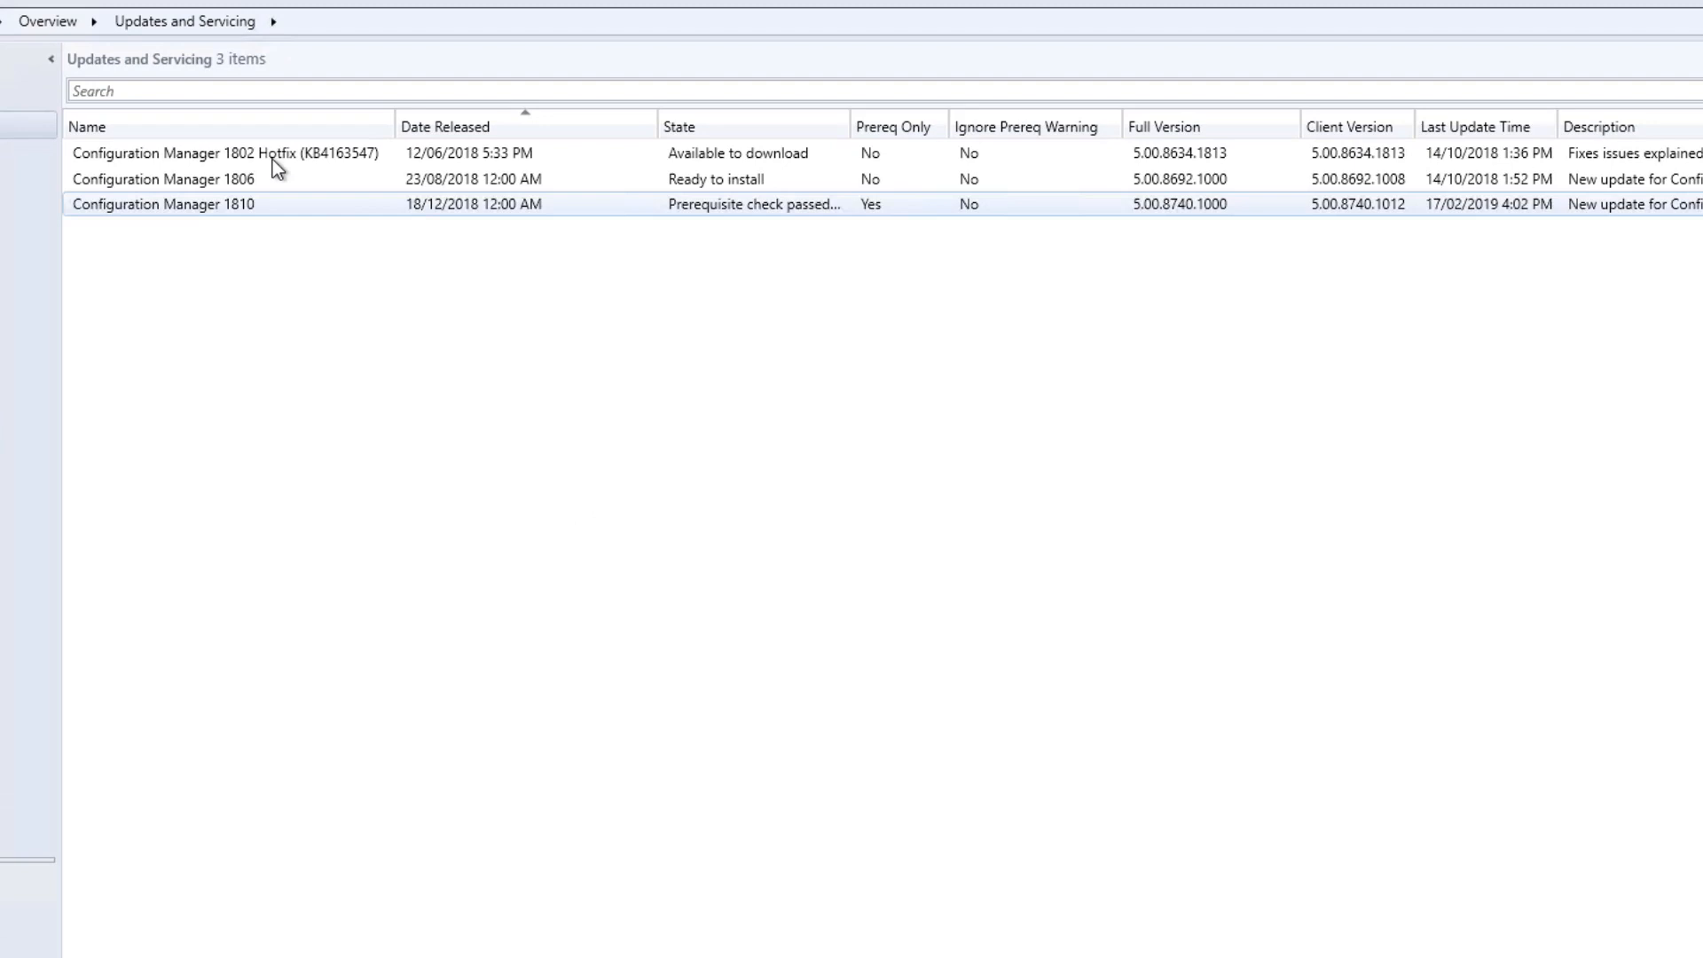
# - Review the summary details of the 1802 Hotfix (KB4163547), 1806 and 1810 updates one after another
pyautogui.click(273, 159)
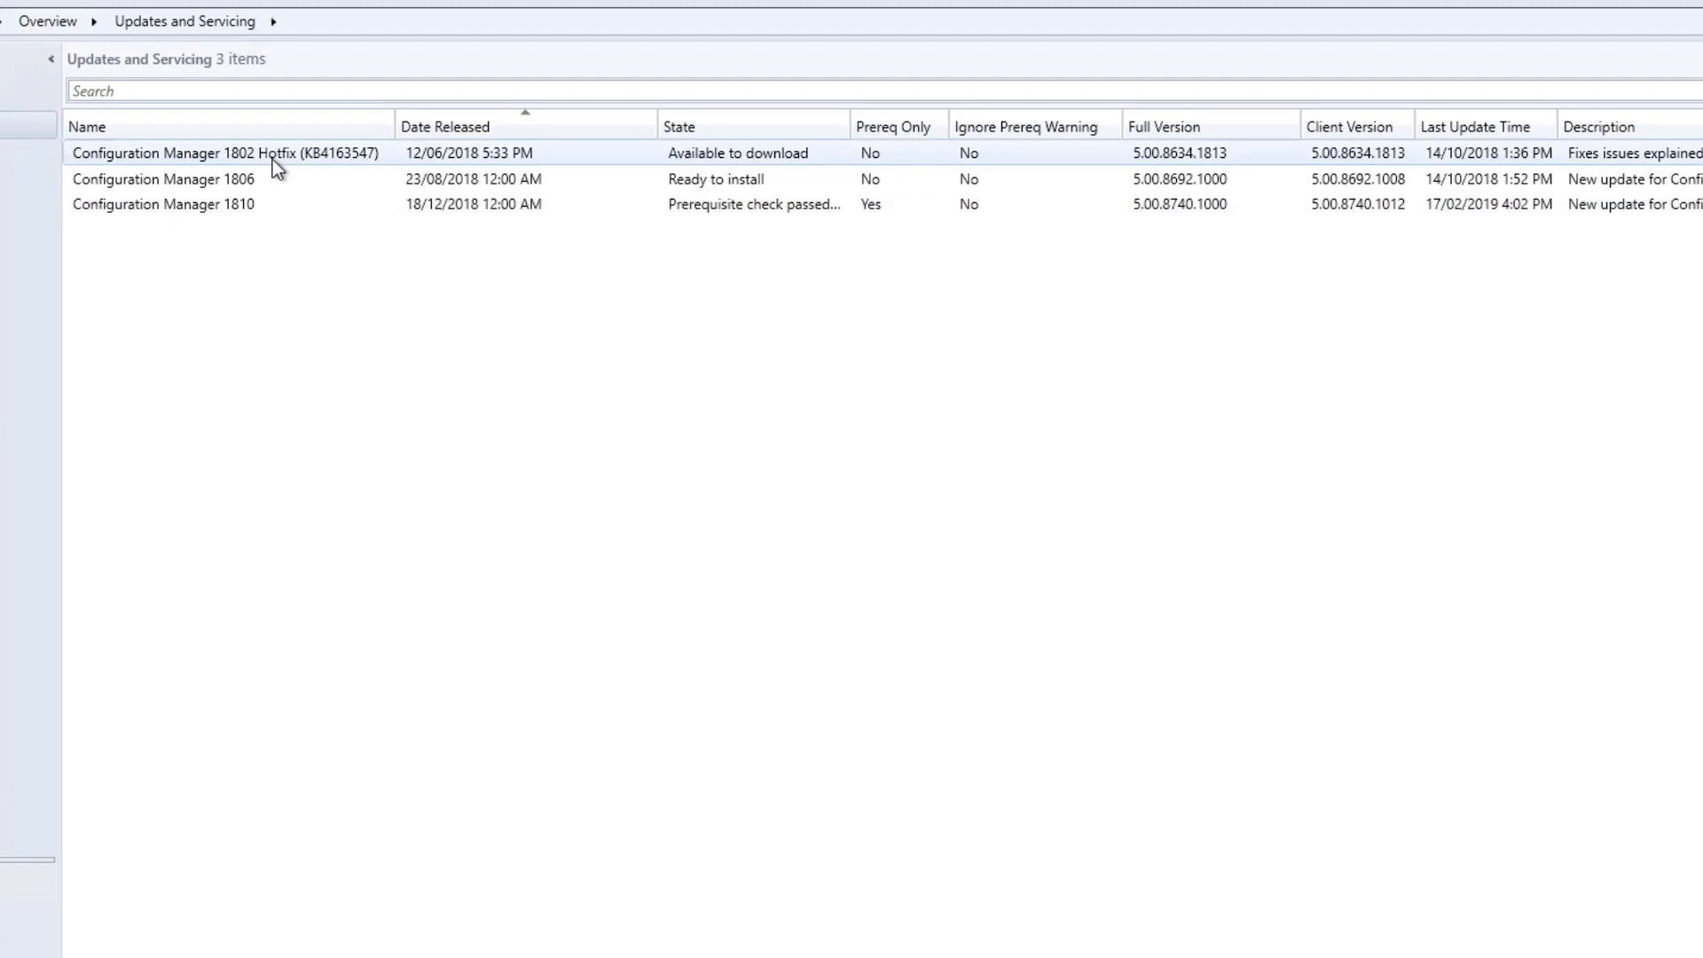
pyautogui.click(225, 186)
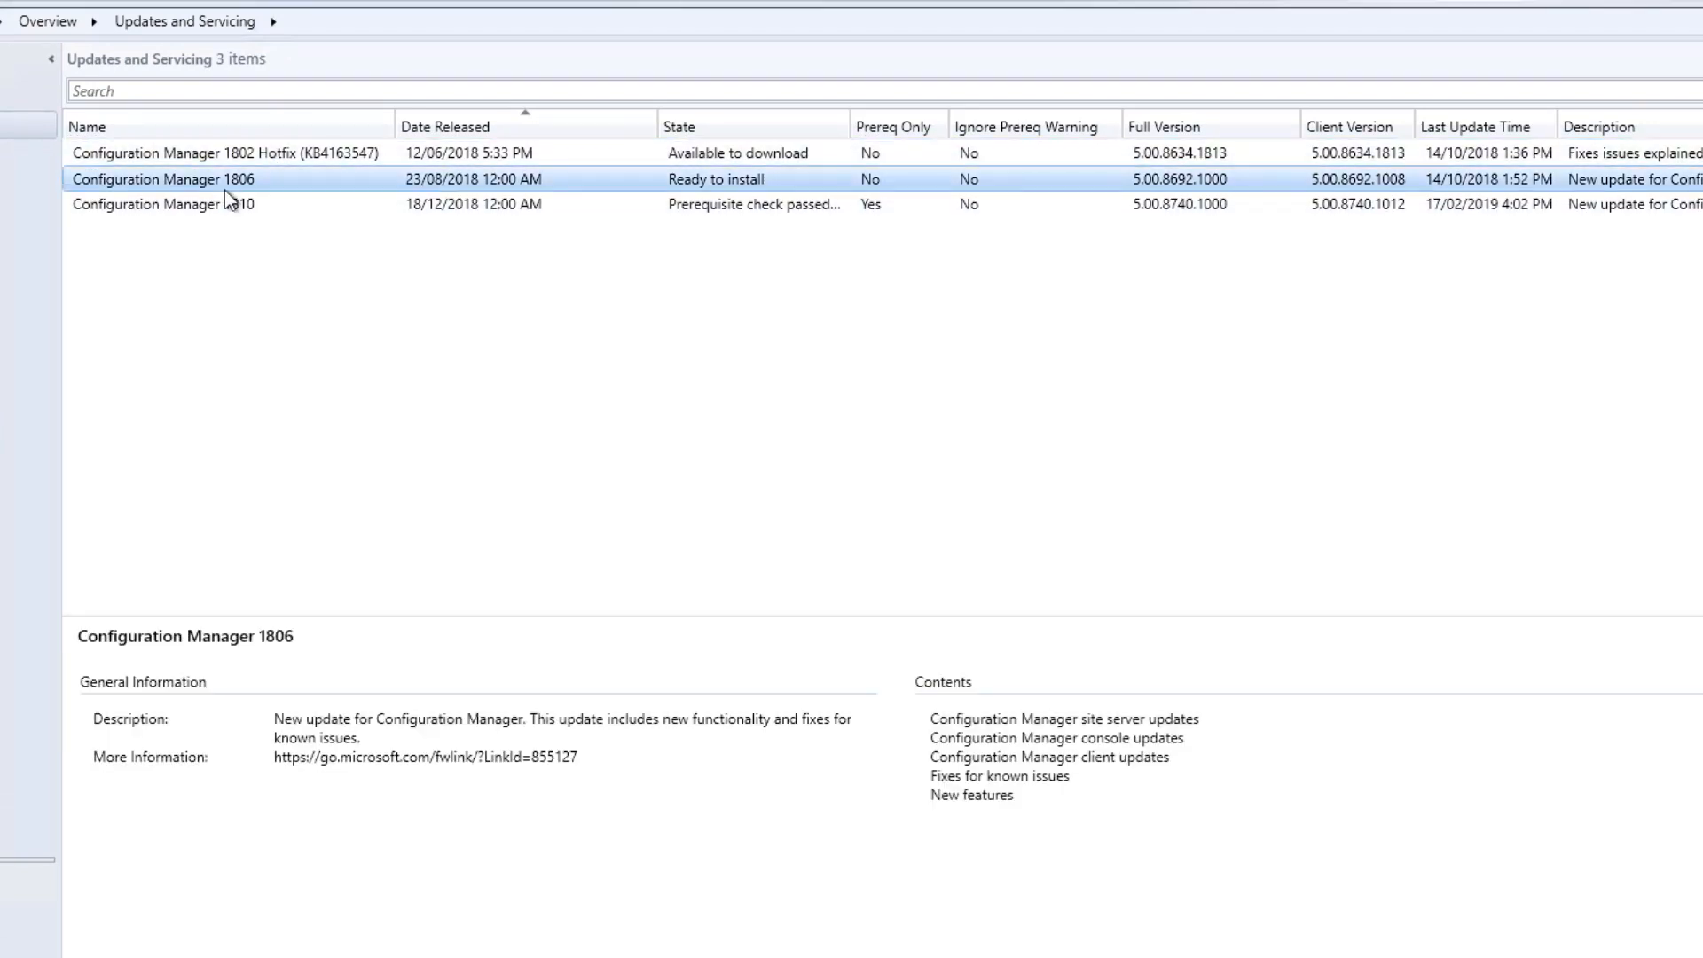
pyautogui.click(271, 204)
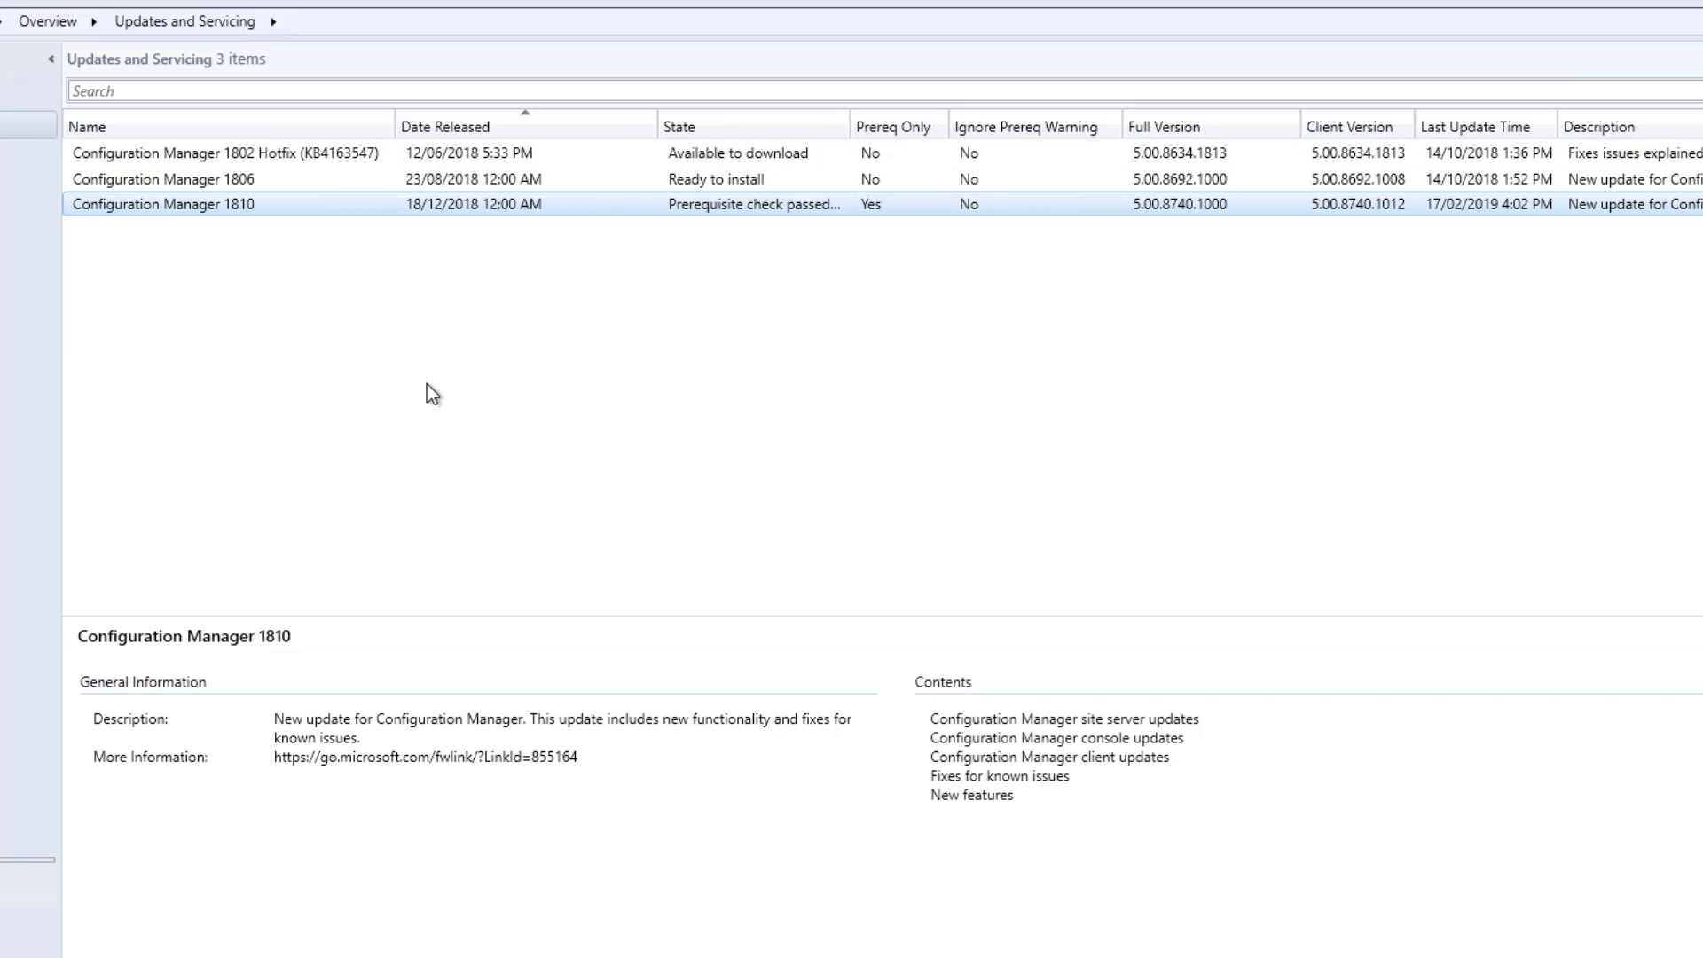
# - Copy the More Information link from the Configuration Manager 1810 summary
pyautogui.moveTo(578, 759); pyautogui.dragTo(274, 761)
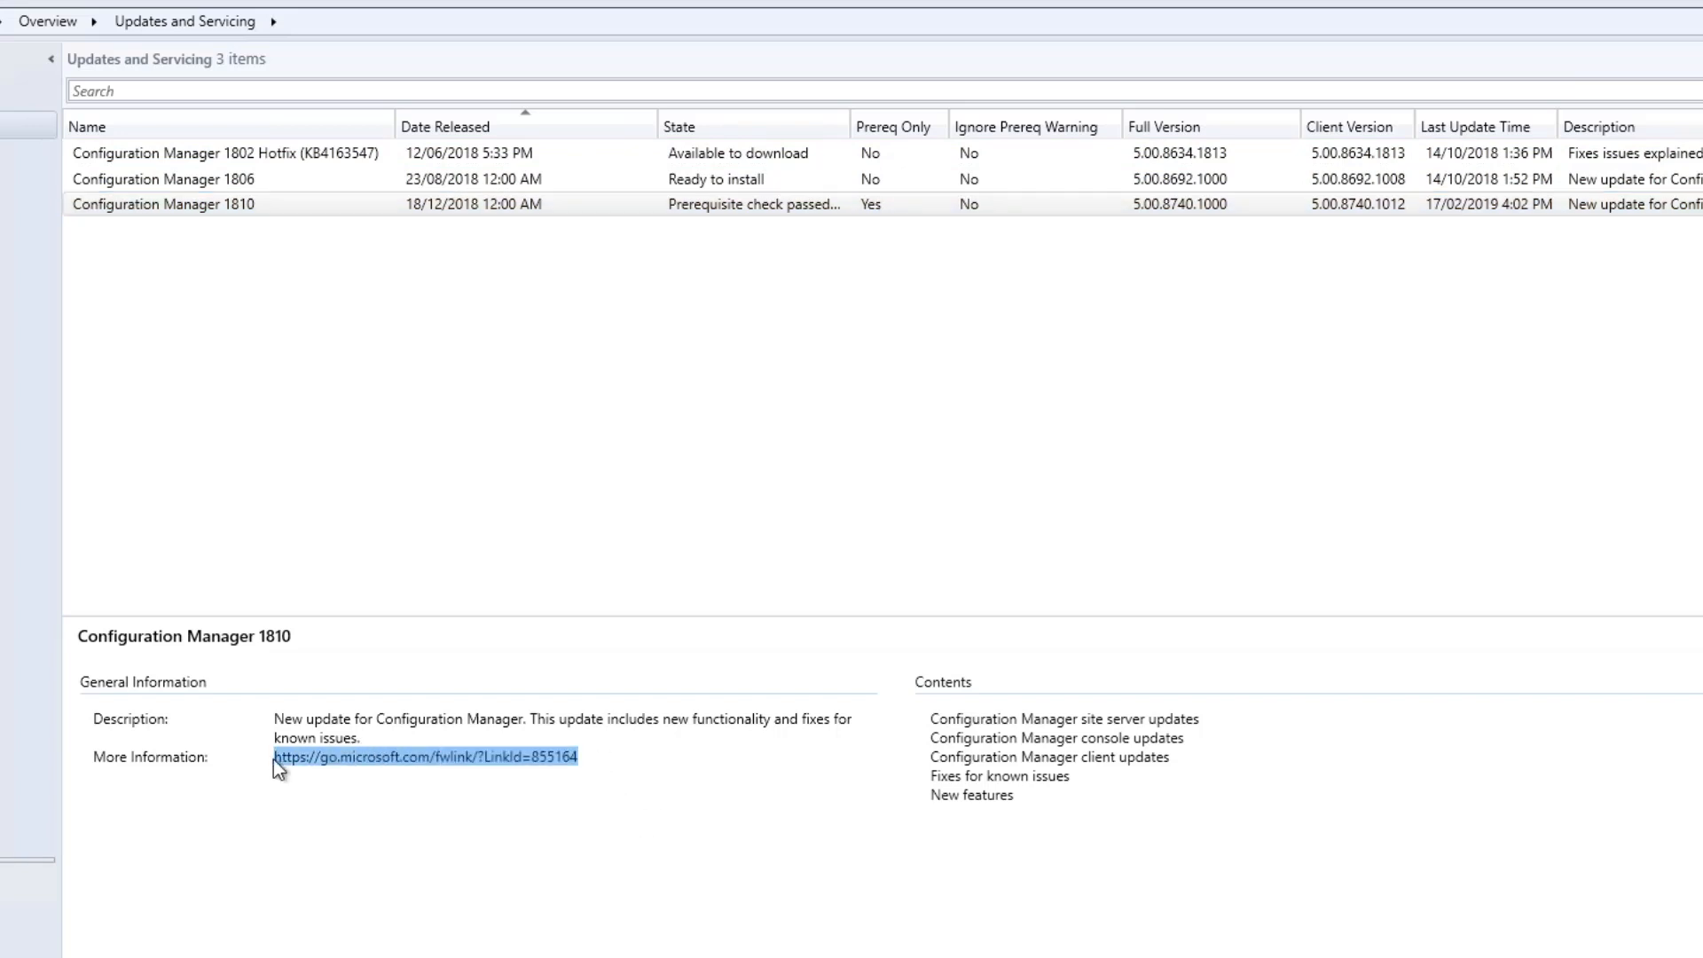
pyautogui.rightClick(482, 759)
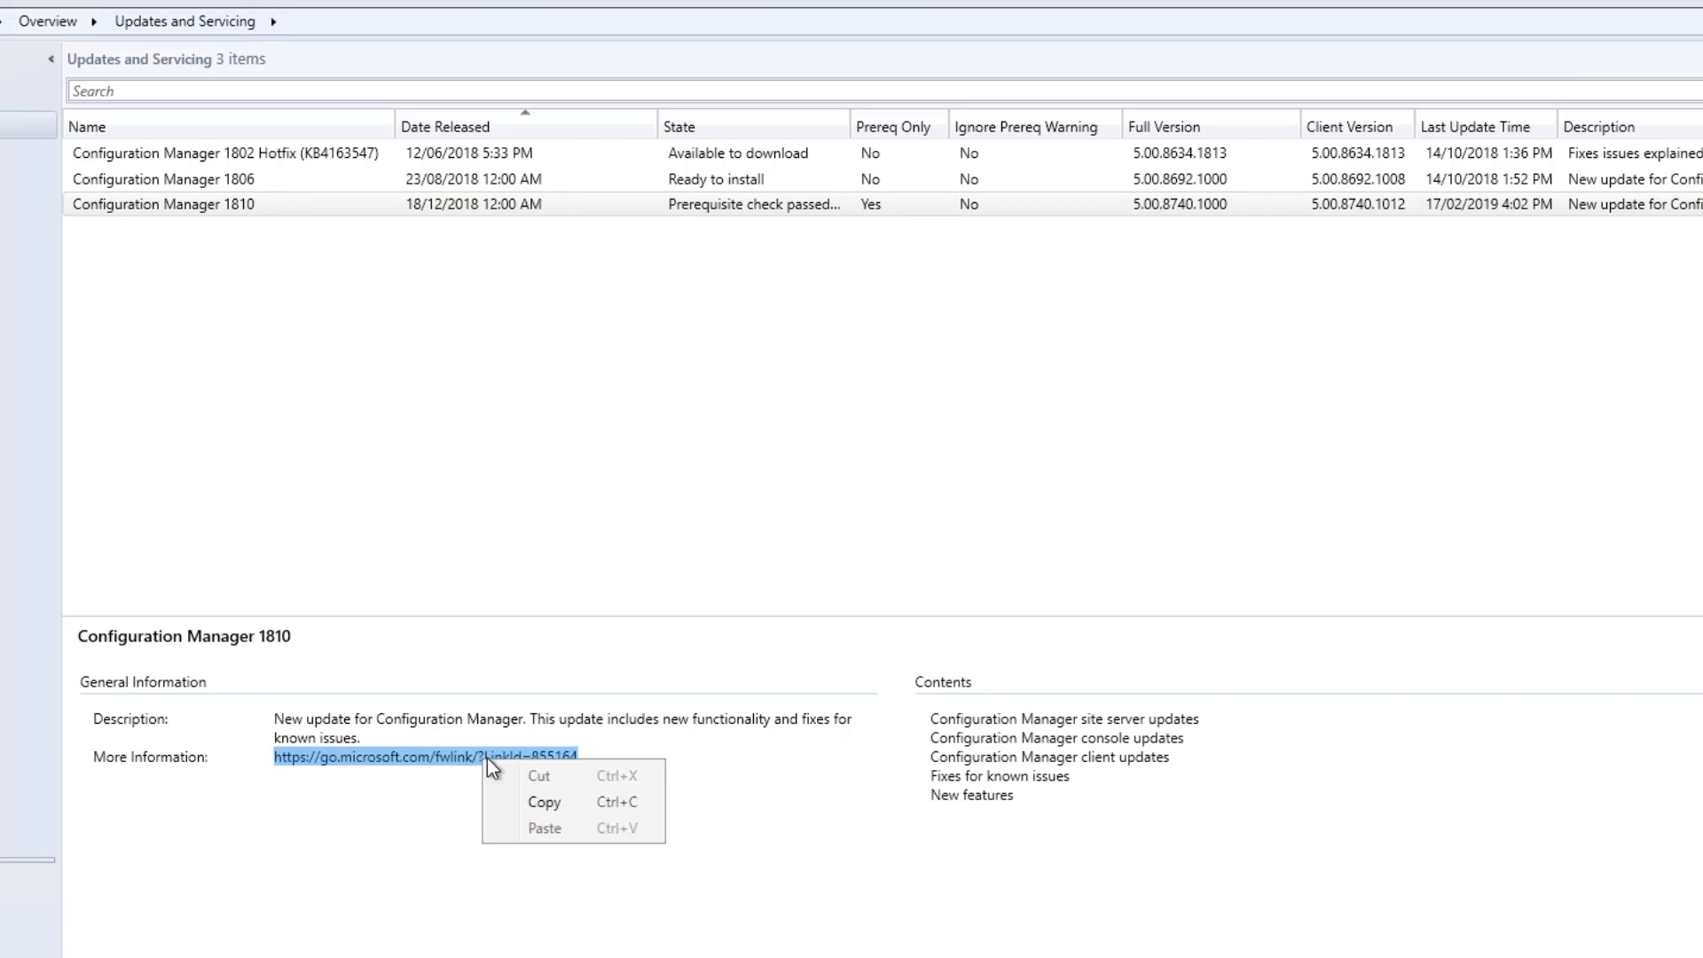
pyautogui.click(526, 802)
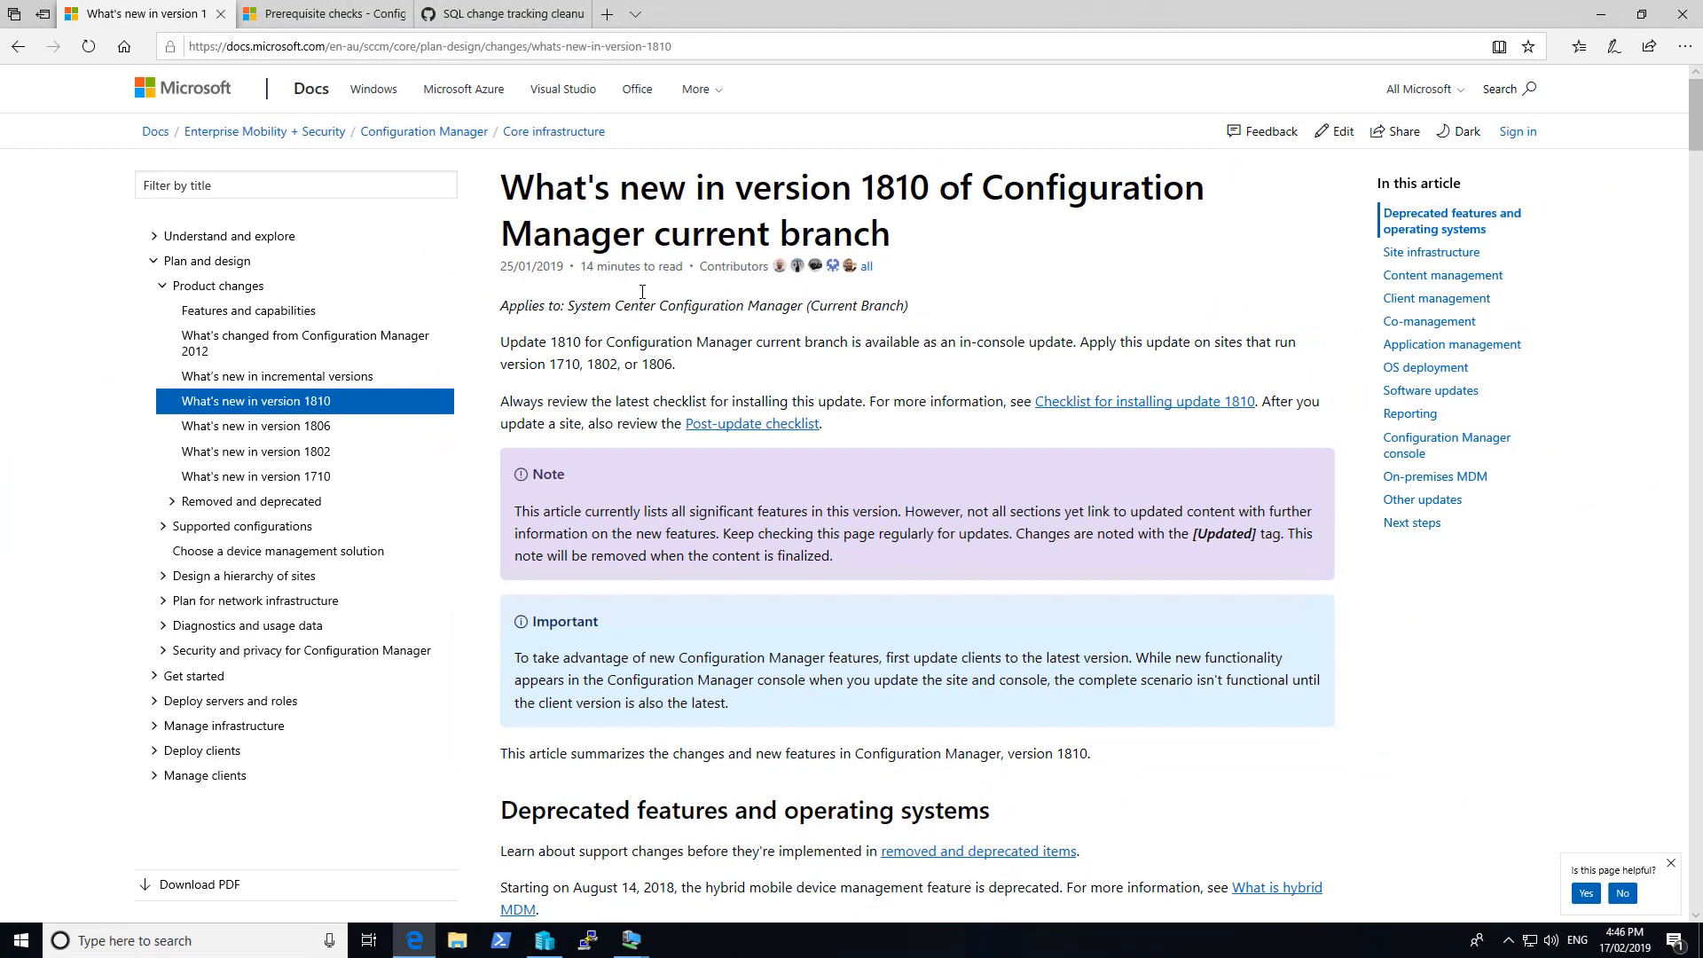
# - In Microsoft Edge, read which versions update 1810 applies to in the What's new article and open its installation checklist
pyautogui.moveTo(498, 342); pyautogui.dragTo(674, 372)
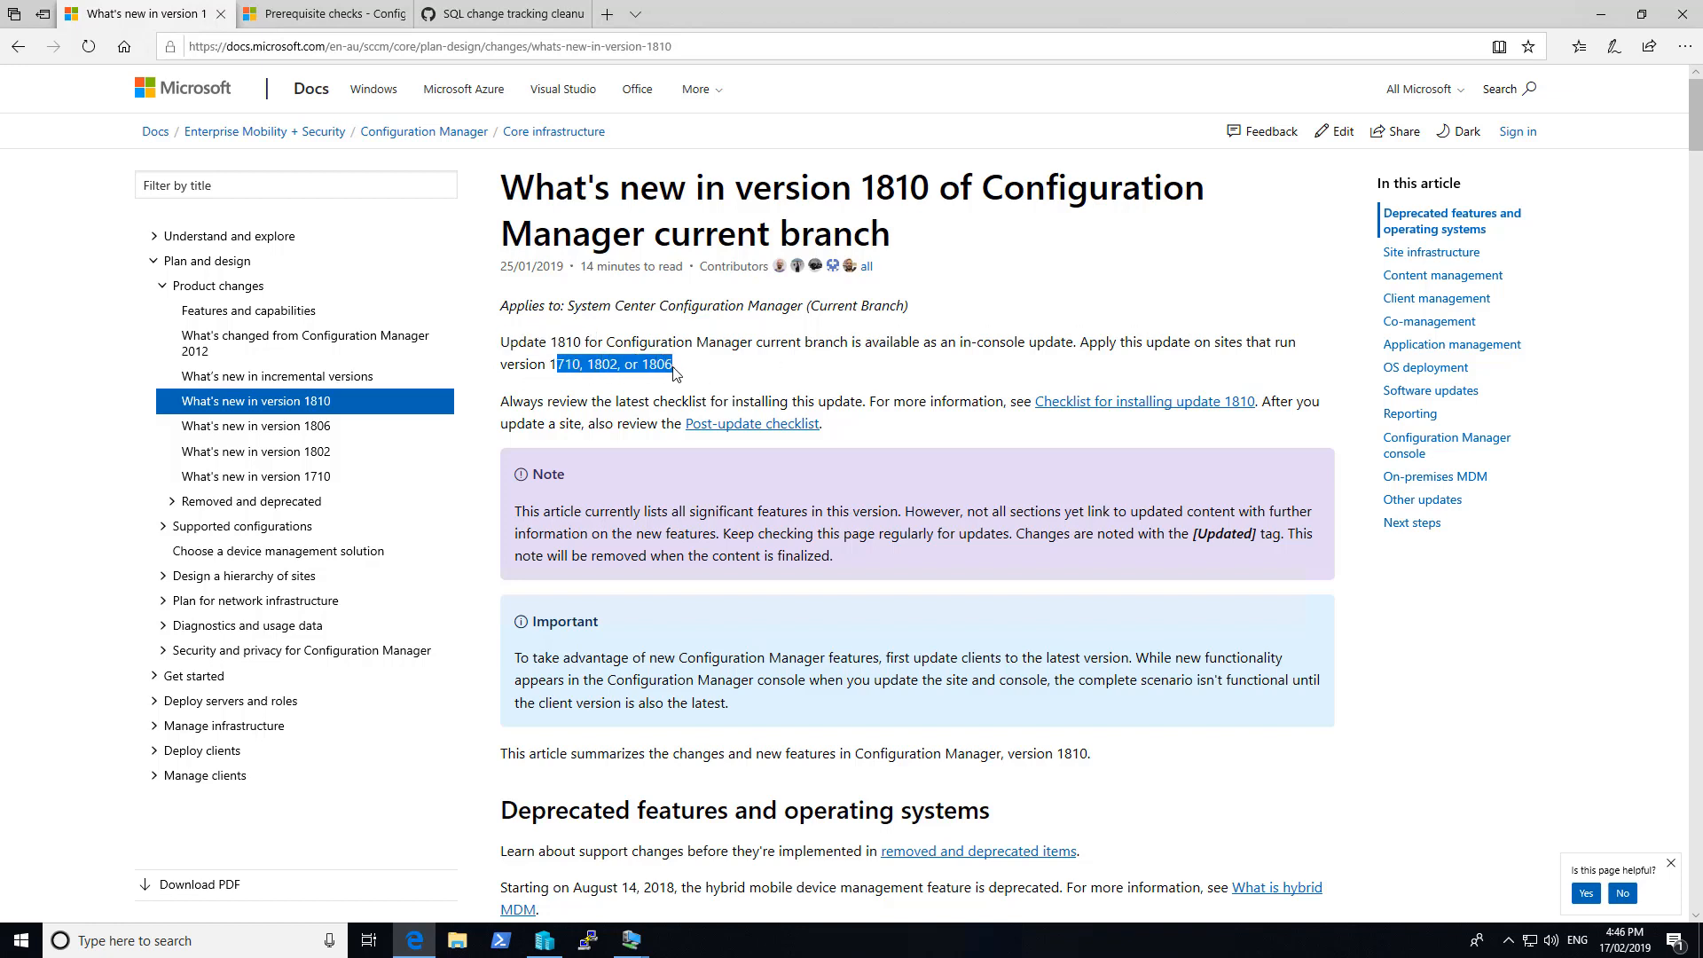
pyautogui.click(708, 373)
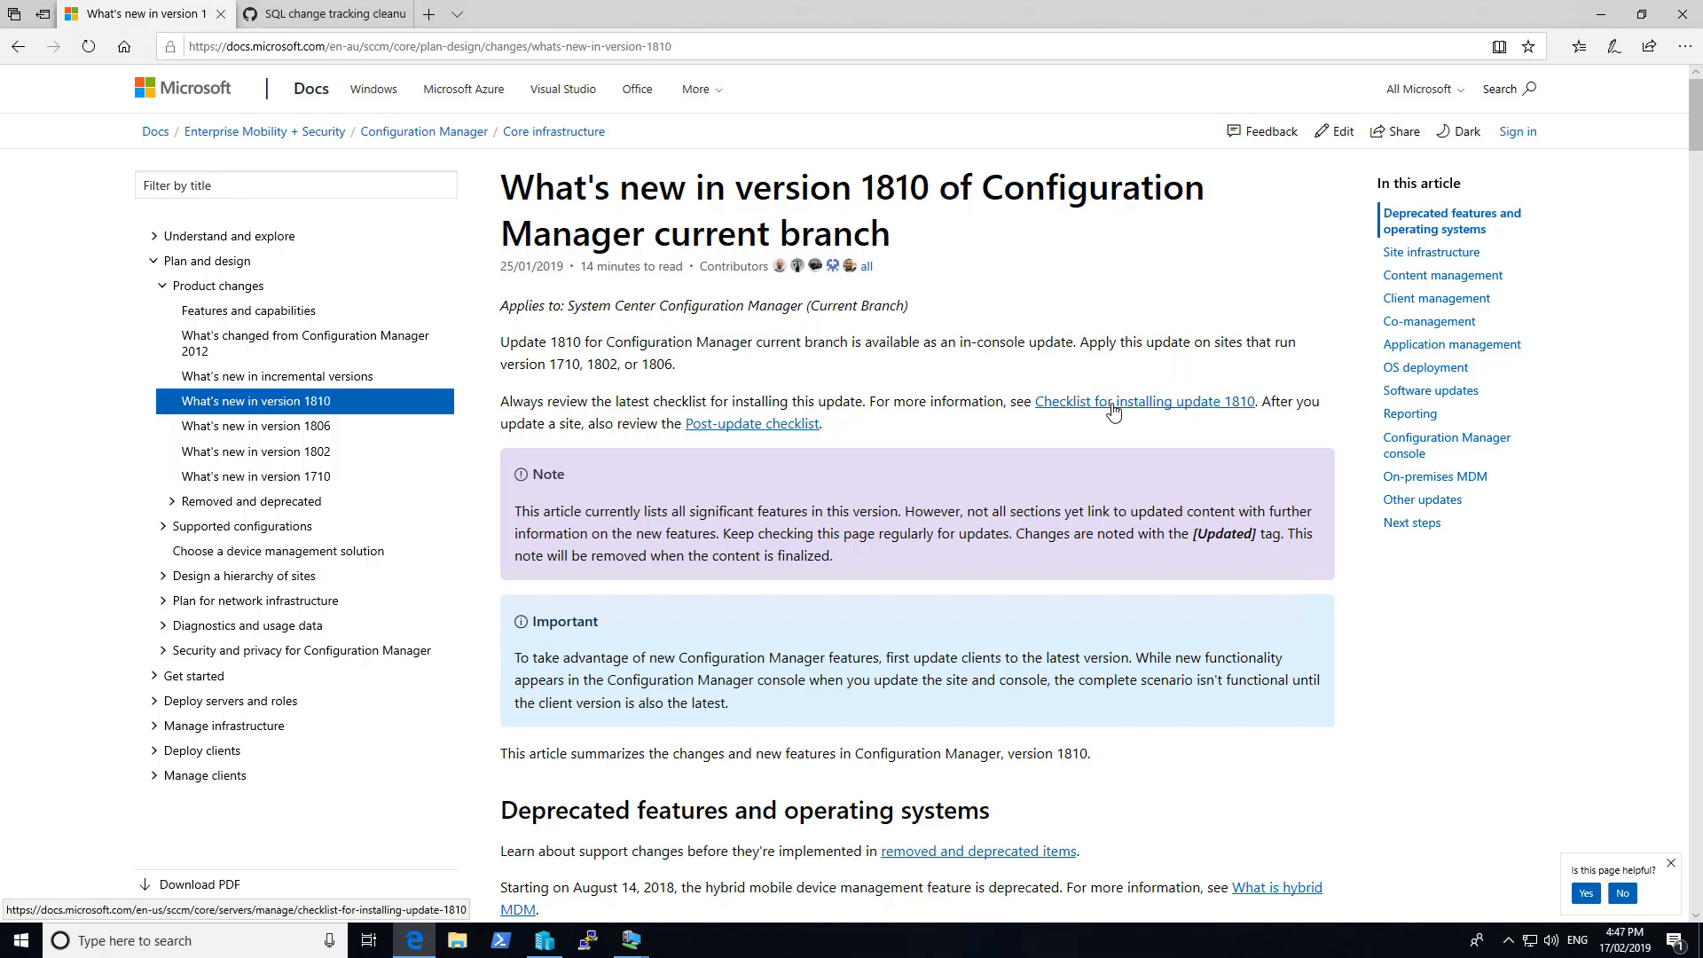
pyautogui.click(1114, 413)
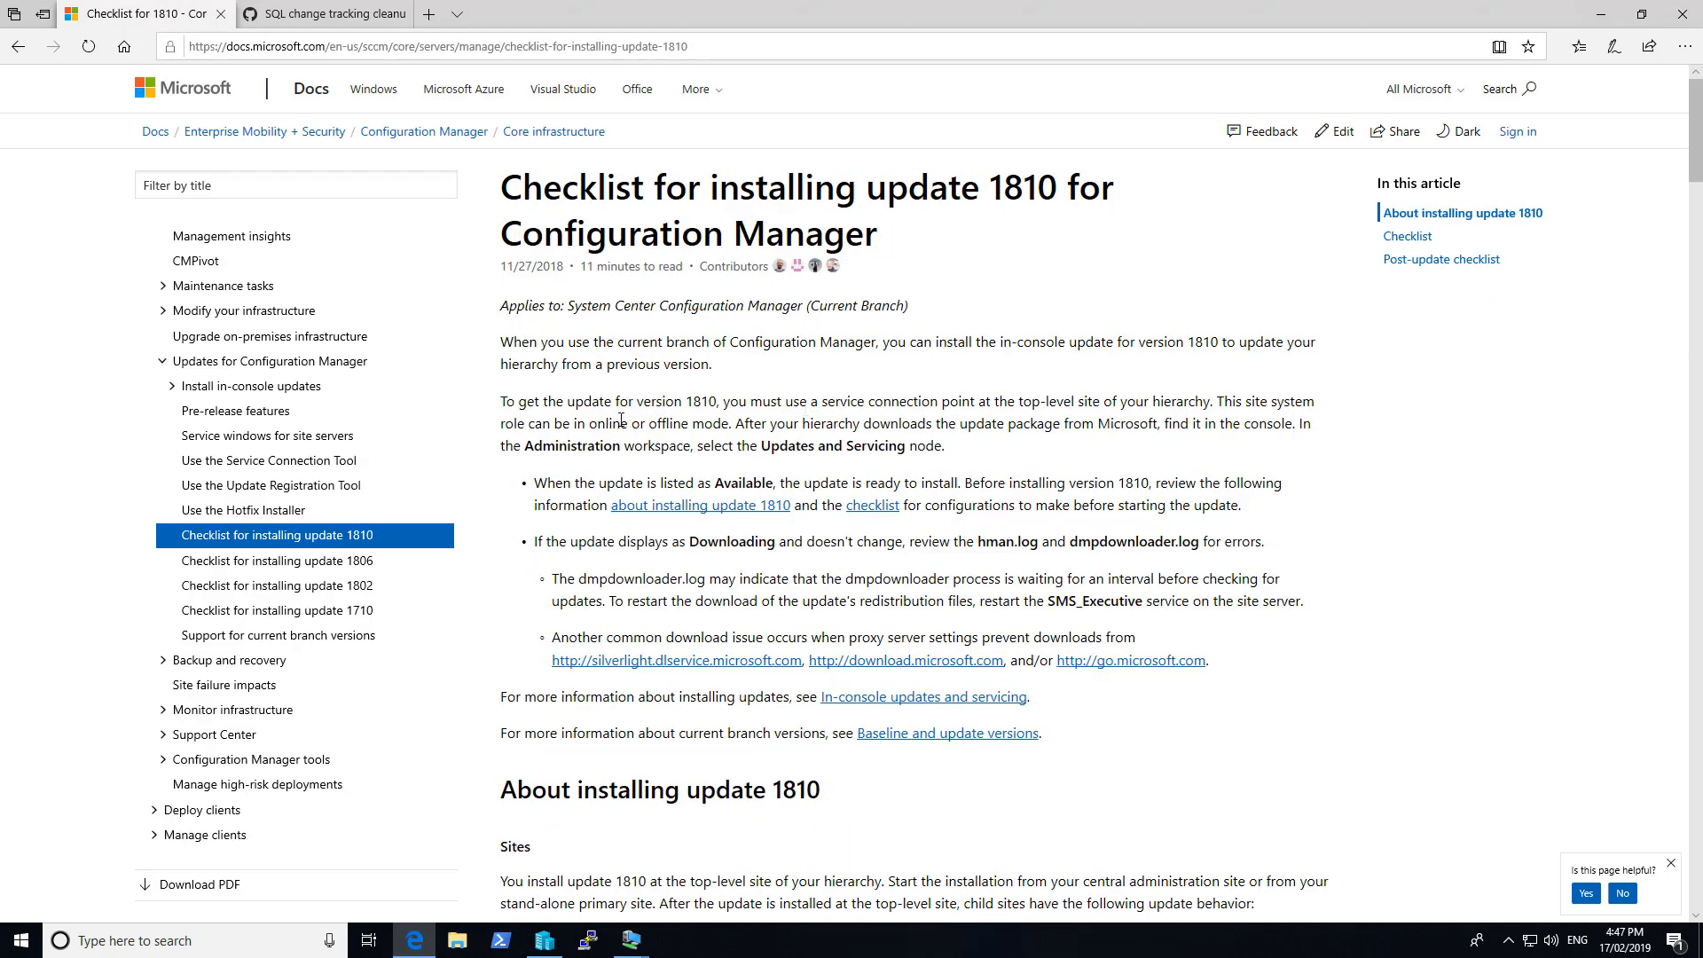
# - Read the checklist from the section about installing update 1810 down to the .NET version review
pyautogui.scroll(-3, 622, 420)
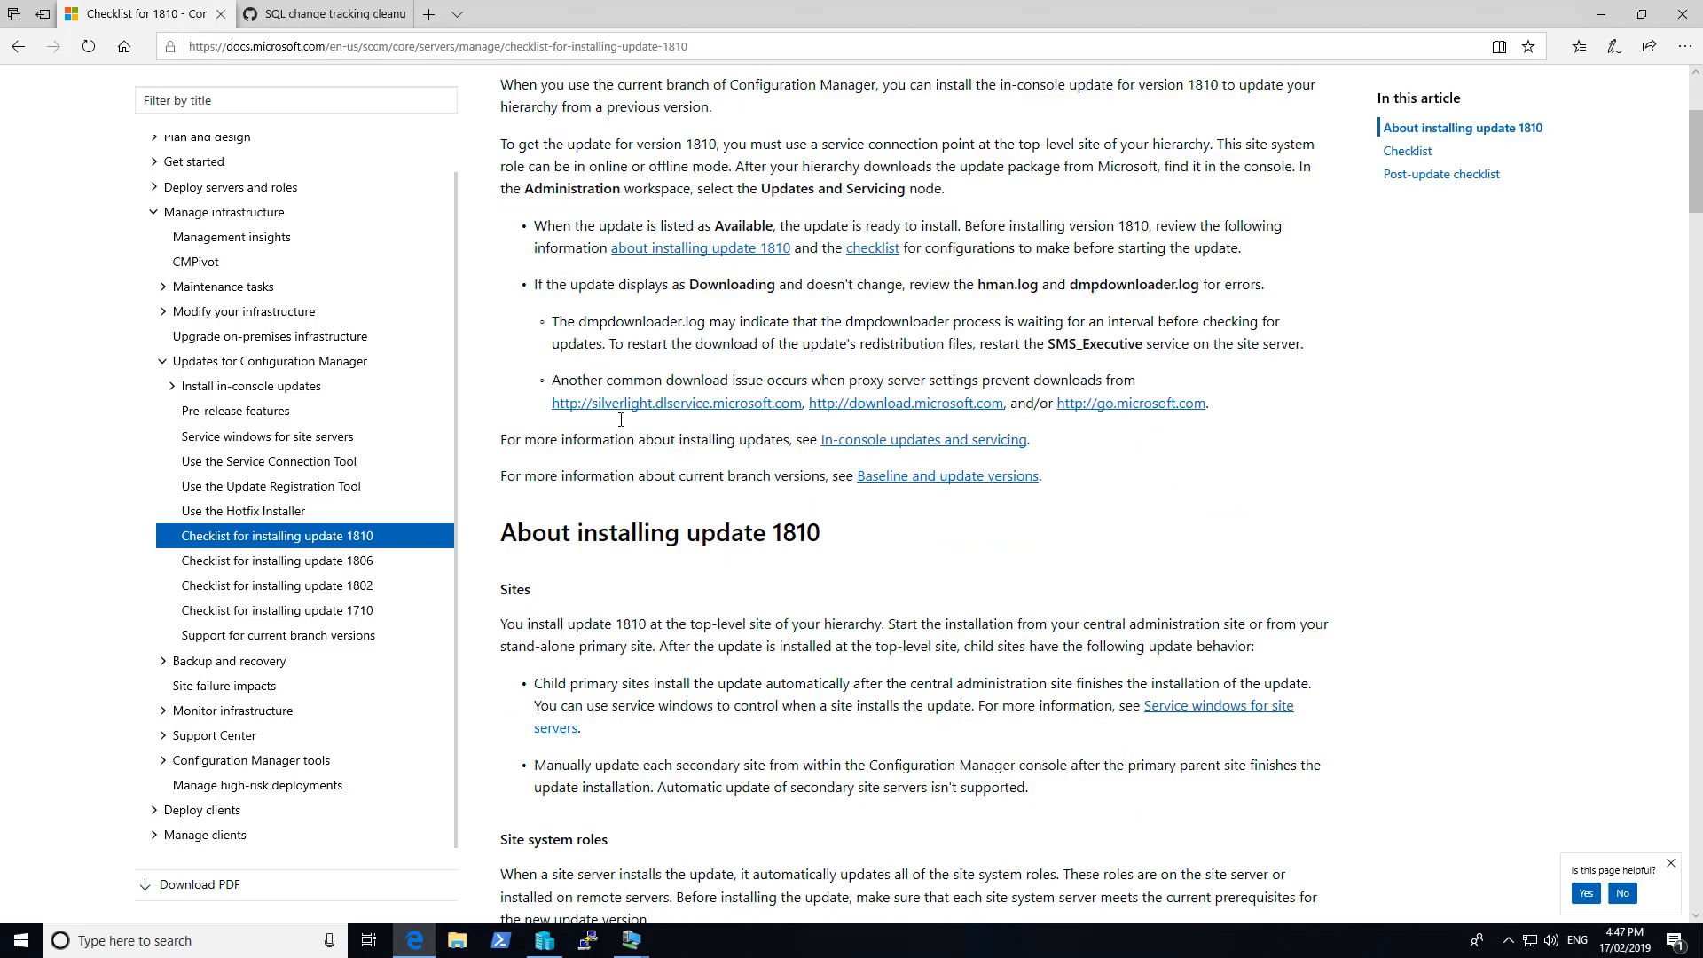
pyautogui.moveTo(507, 618); pyautogui.dragTo(808, 632)
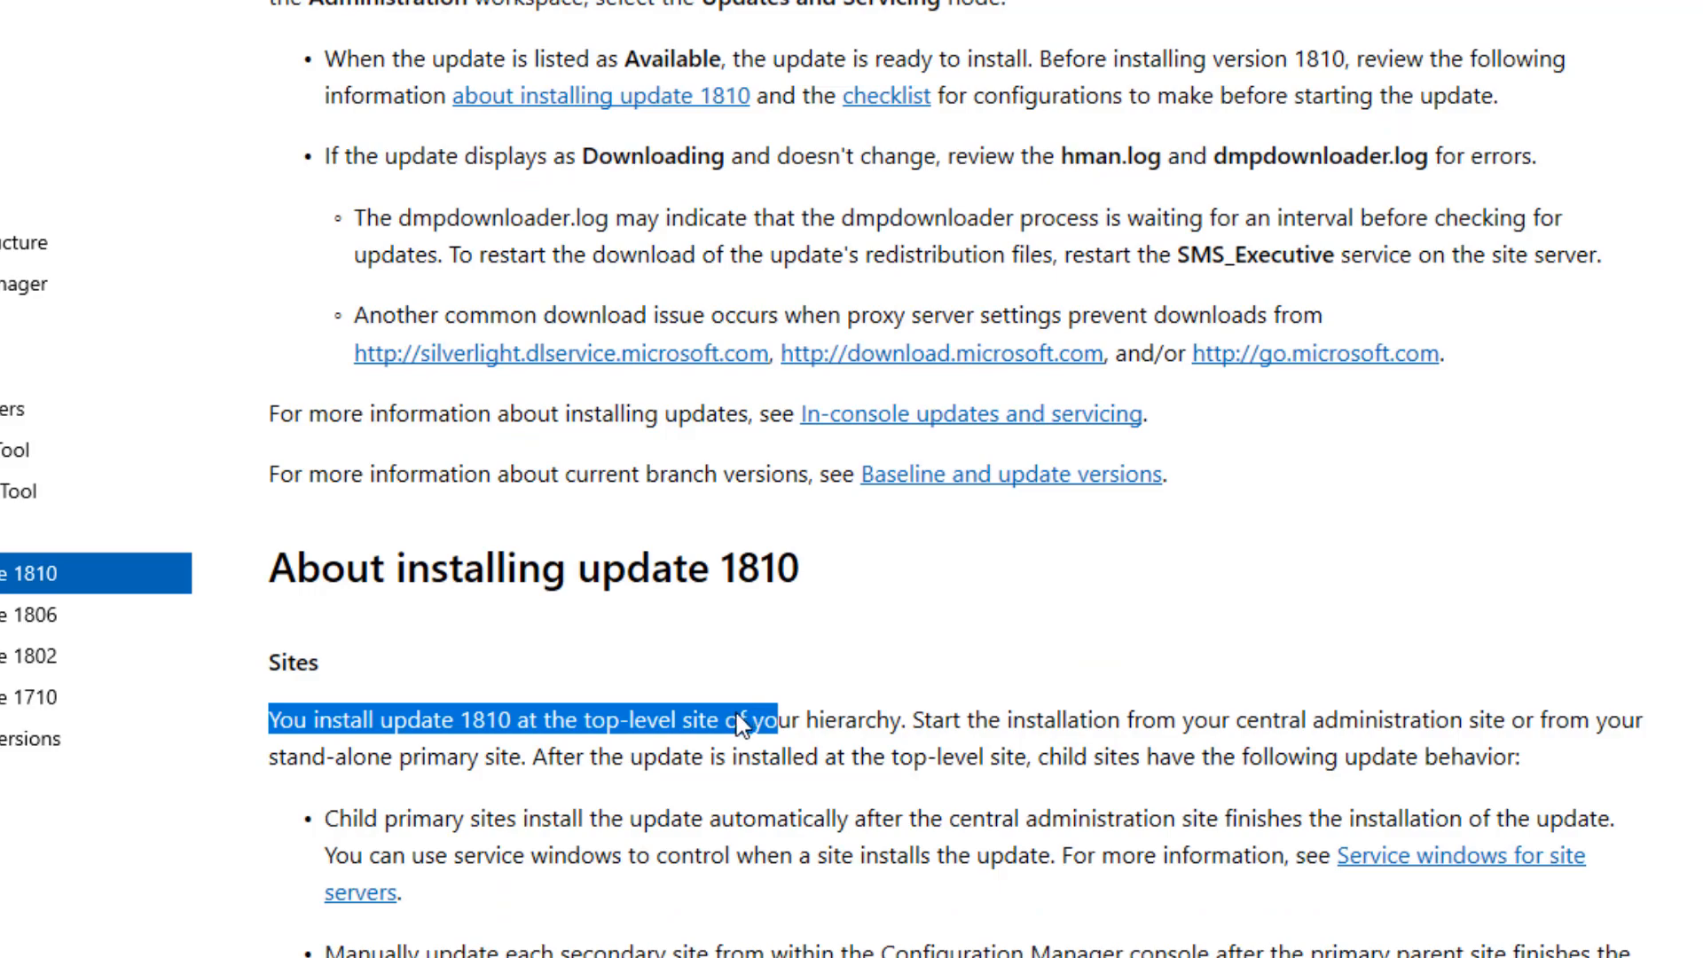
pyautogui.scroll(-10, 744, 710)
pyautogui.scroll(-15, 741, 714)
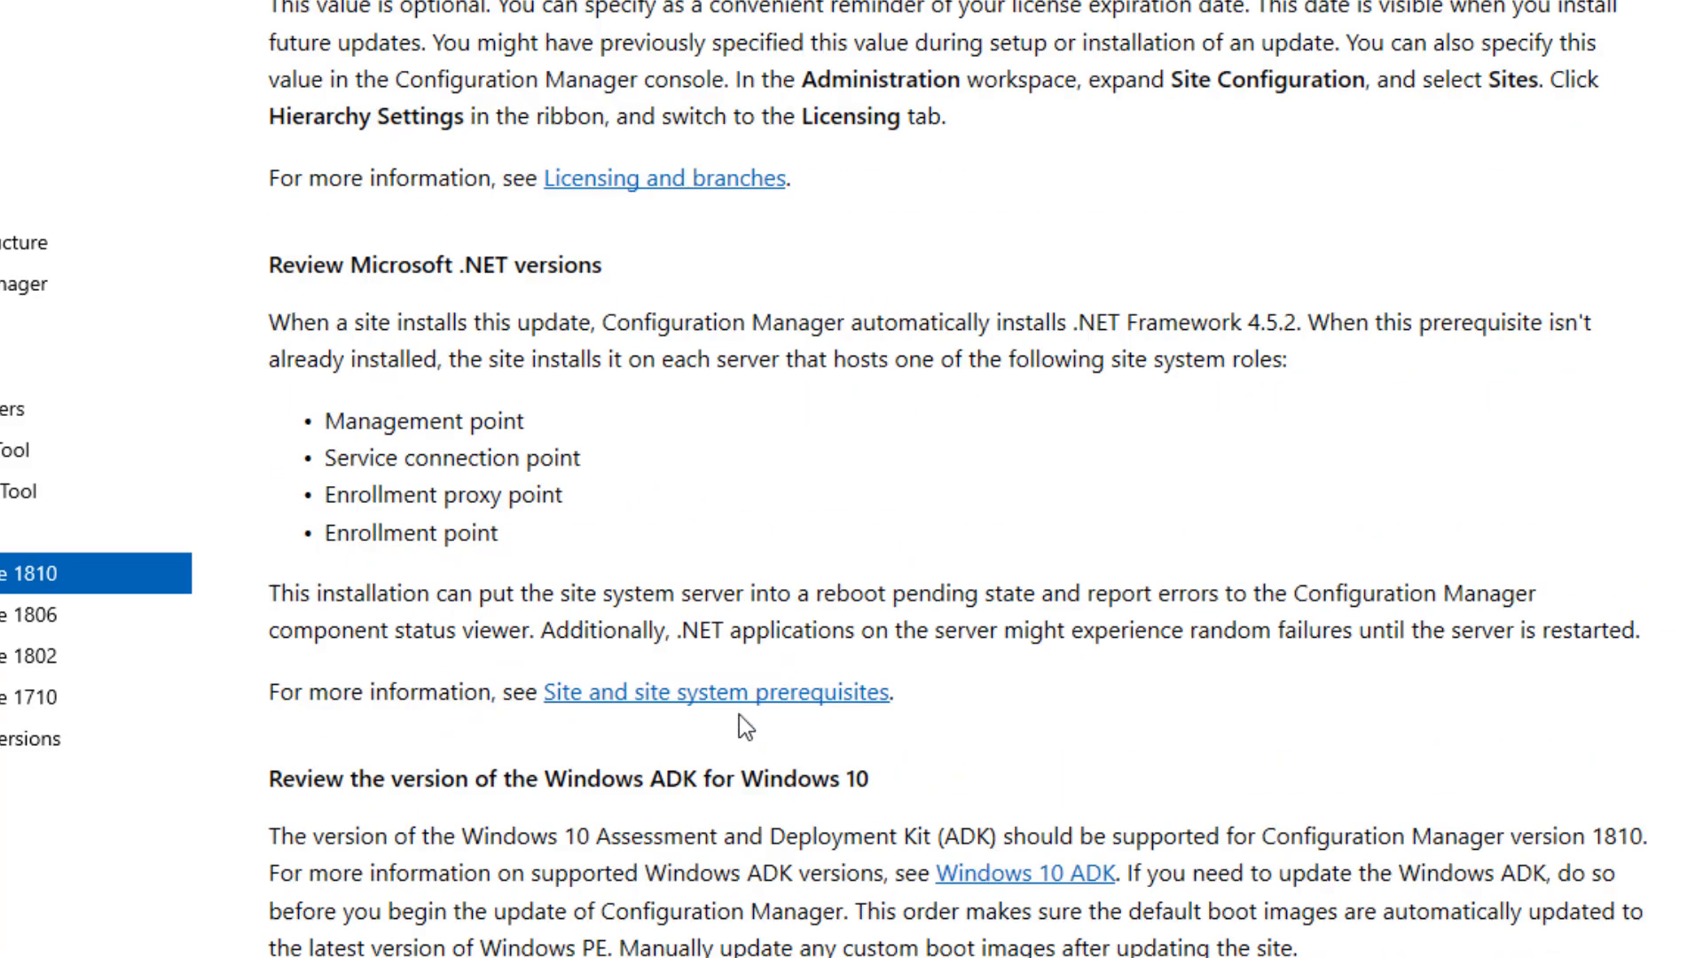
# - Examine the SQL Server Native Client version requirement and the checklist items that follow it
pyautogui.scroll(-6, 744, 728)
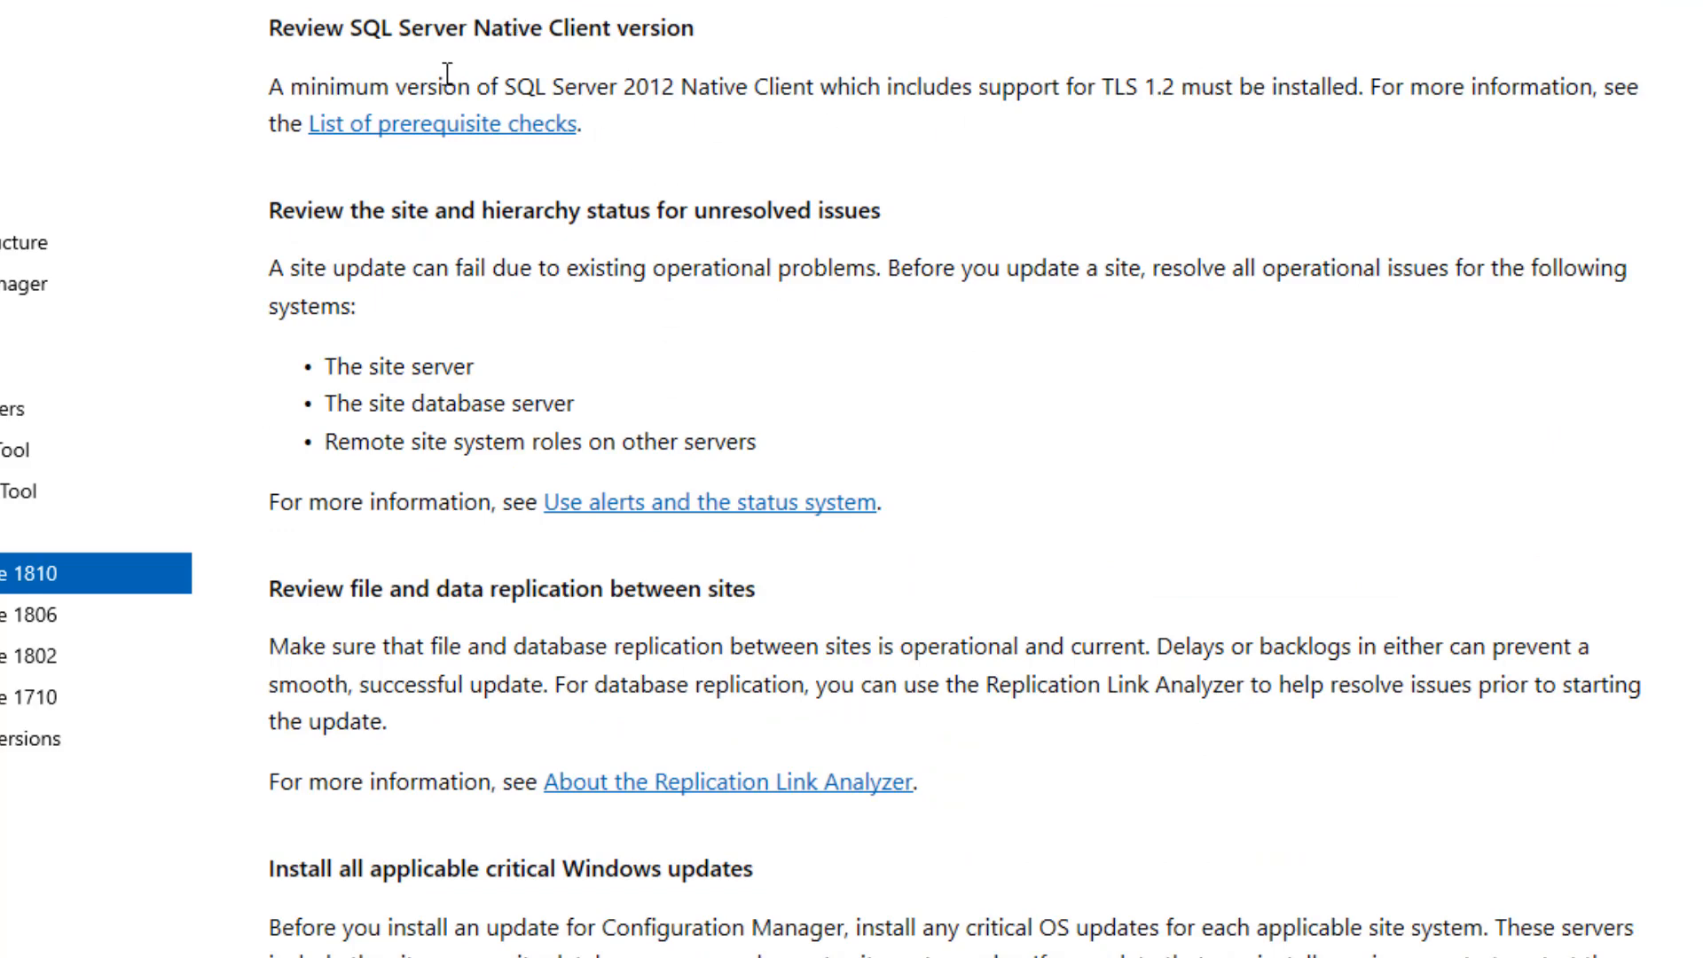
pyautogui.moveTo(262, 84); pyautogui.dragTo(630, 127)
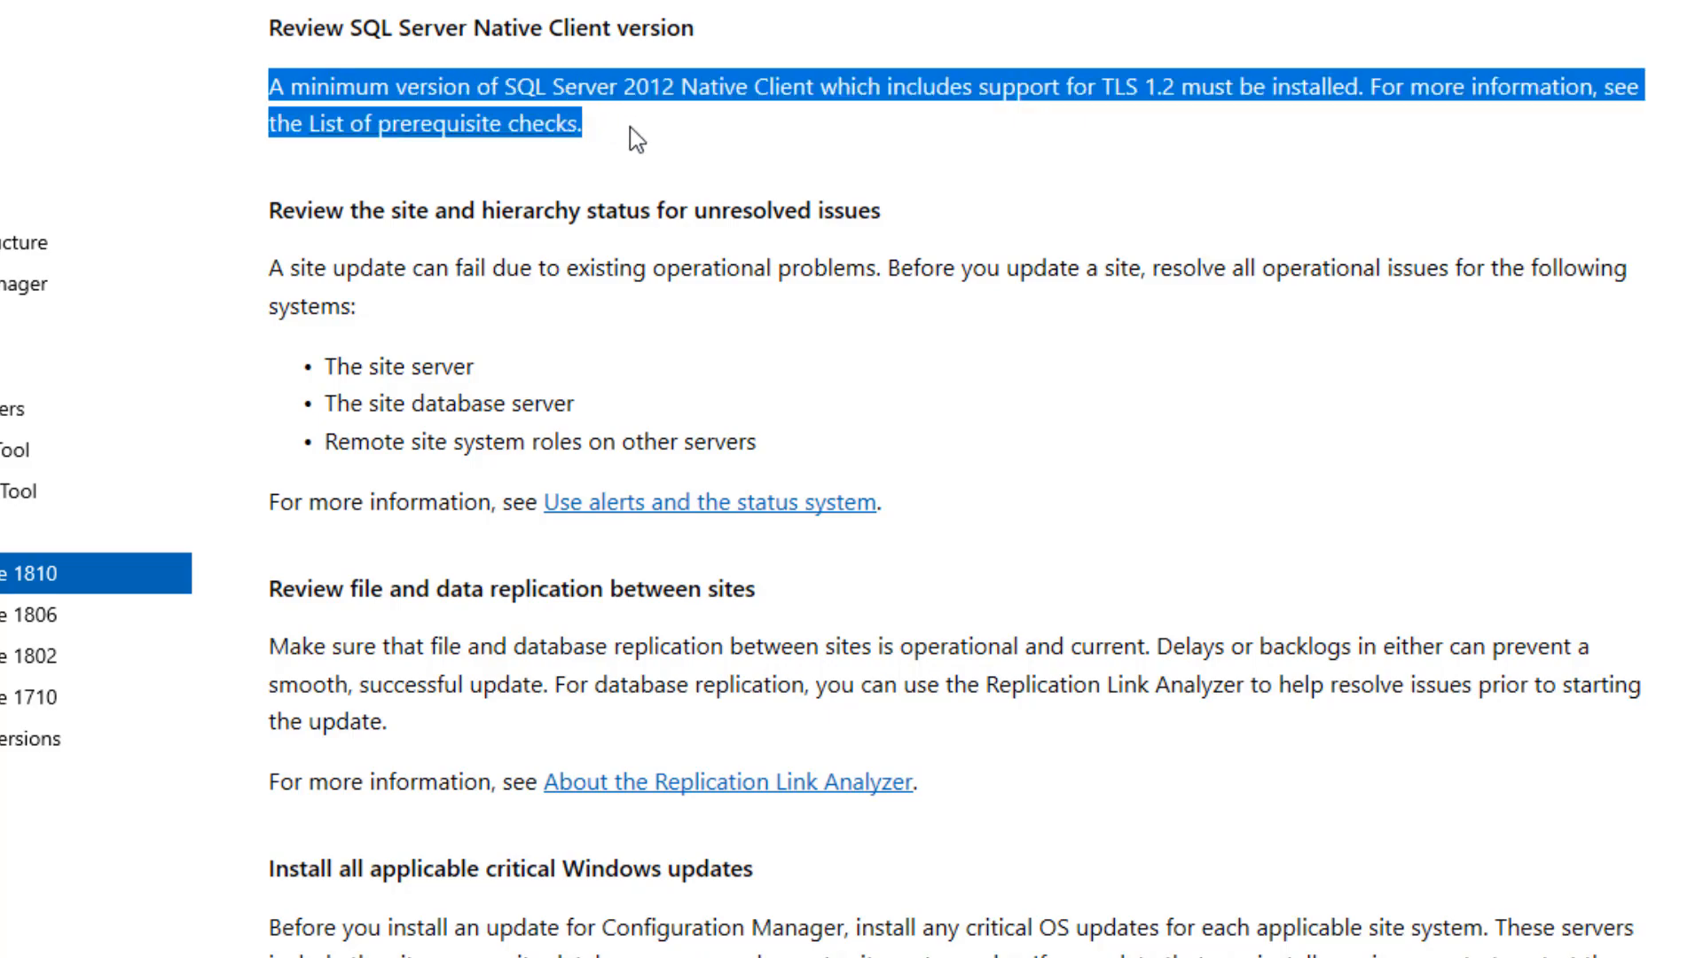
pyautogui.scroll(-2, 630, 126)
pyautogui.scroll(2, 629, 126)
pyautogui.click(793, 166)
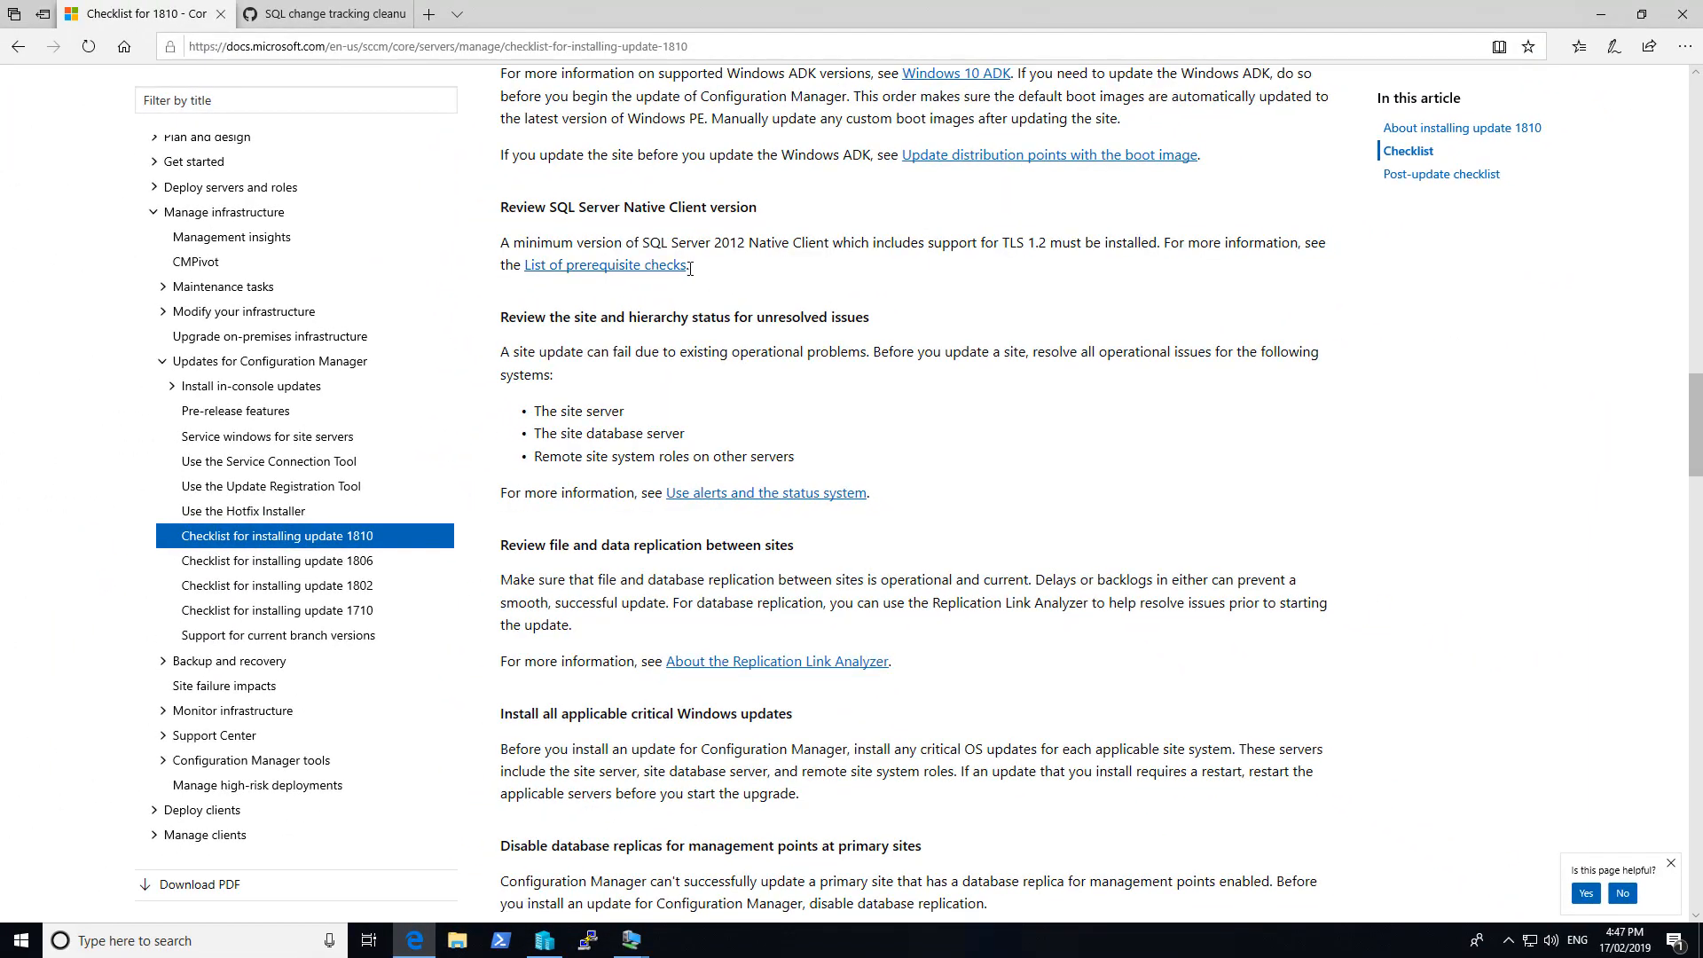
pyautogui.scroll(-3, 723, 423)
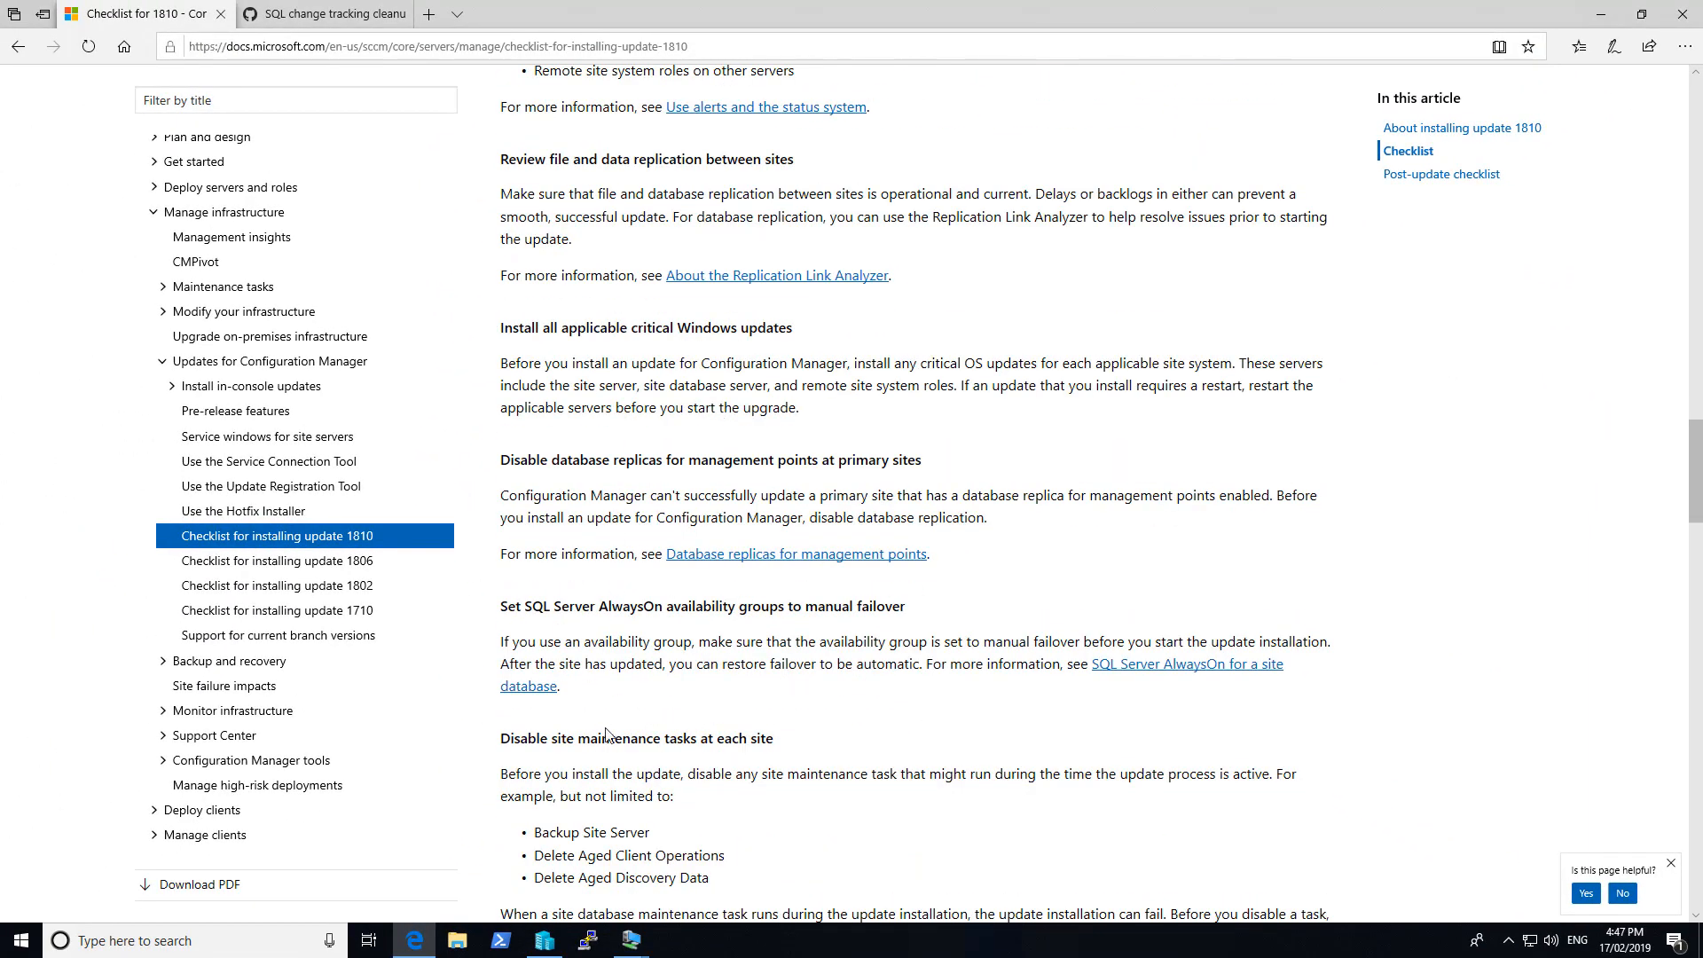
# - Switch to the TEKNEX-SC01 server session, select Configuration Manager 1810 and widen the State column to fit its full text
pyautogui.moveTo(631, 940)
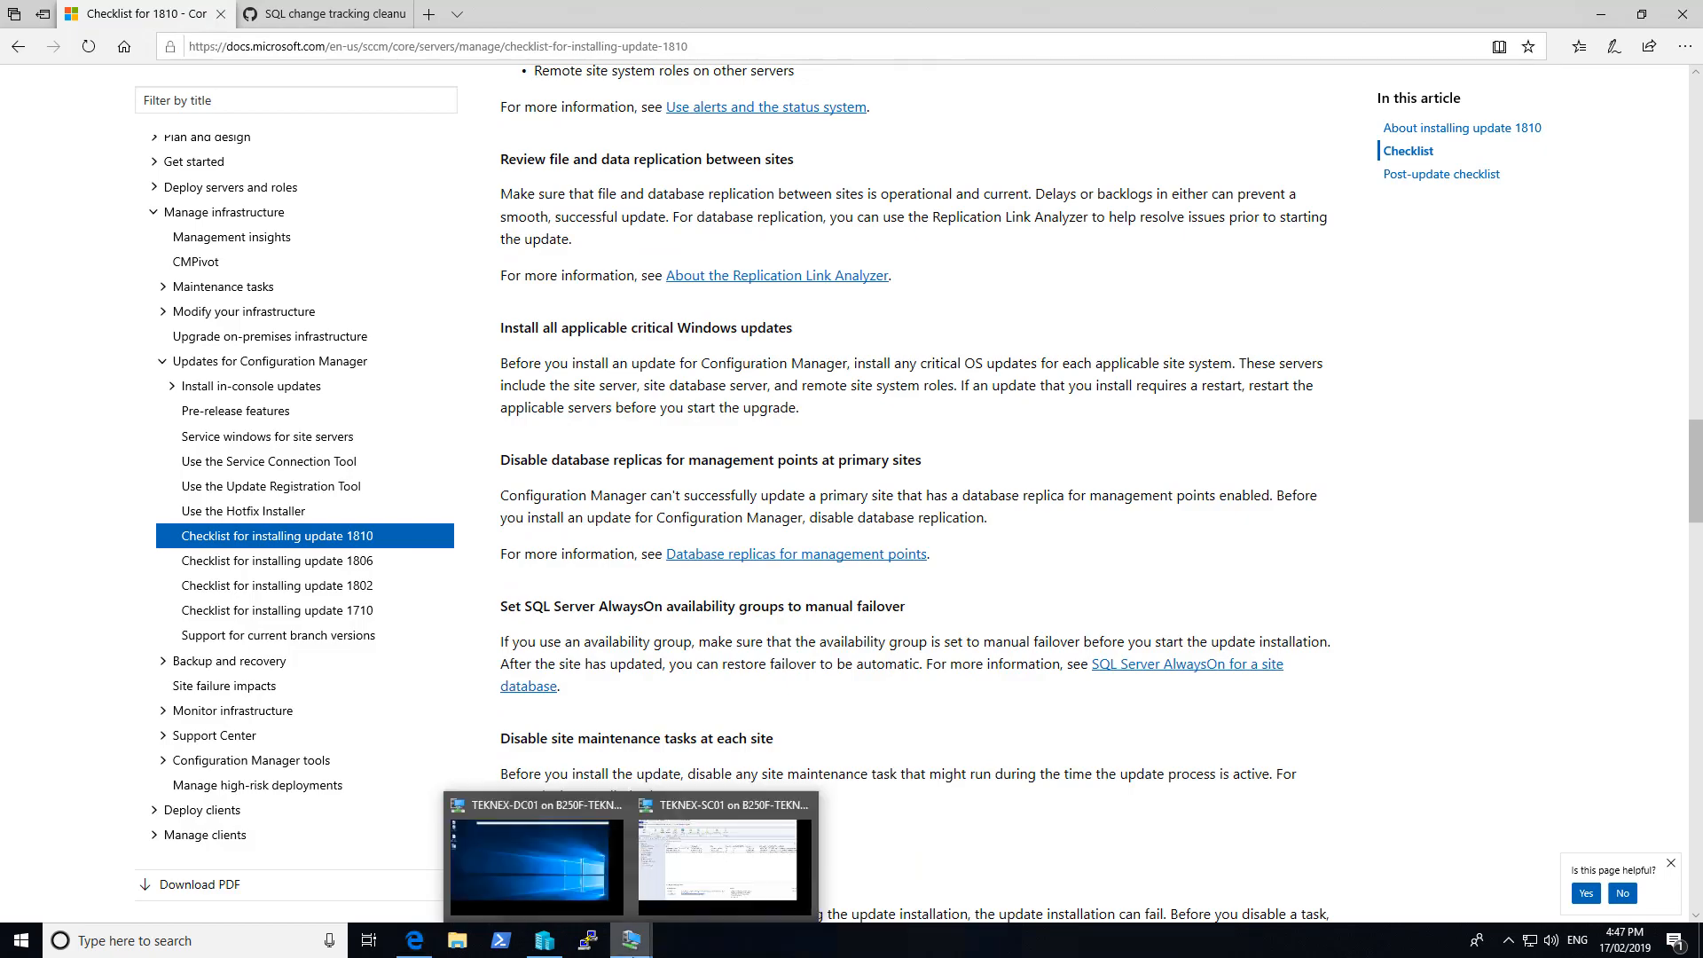
pyautogui.click(705, 811)
pyautogui.click(431, 275)
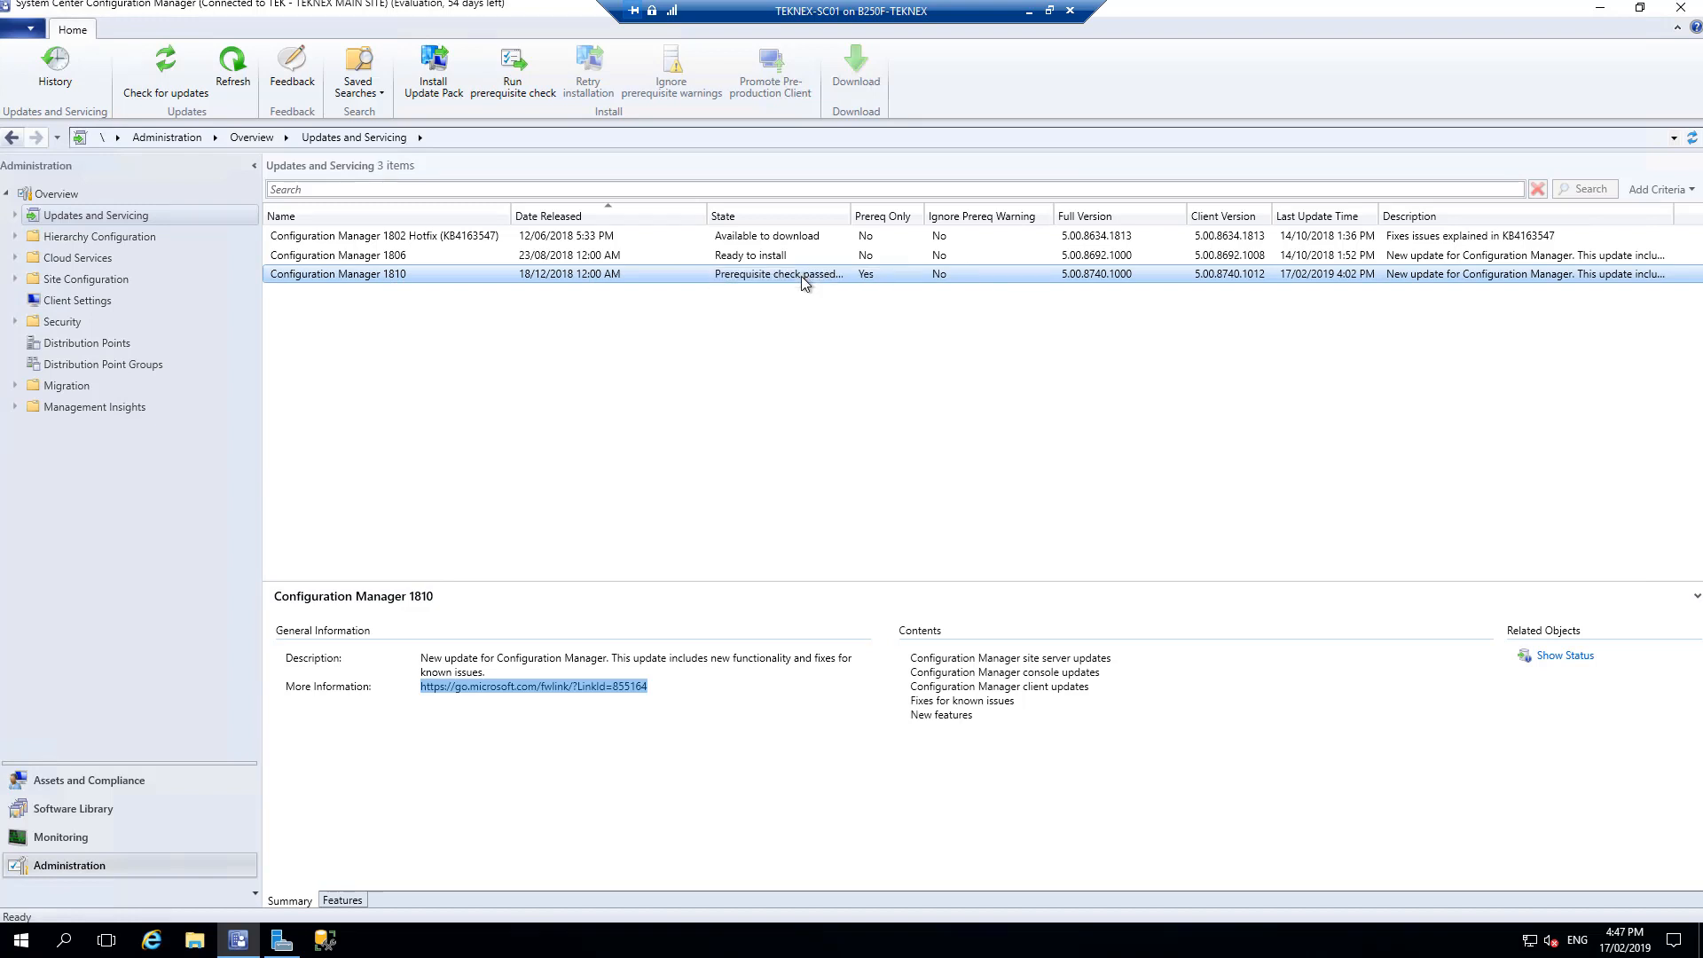
pyautogui.moveTo(850, 217); pyautogui.dragTo(924, 216)
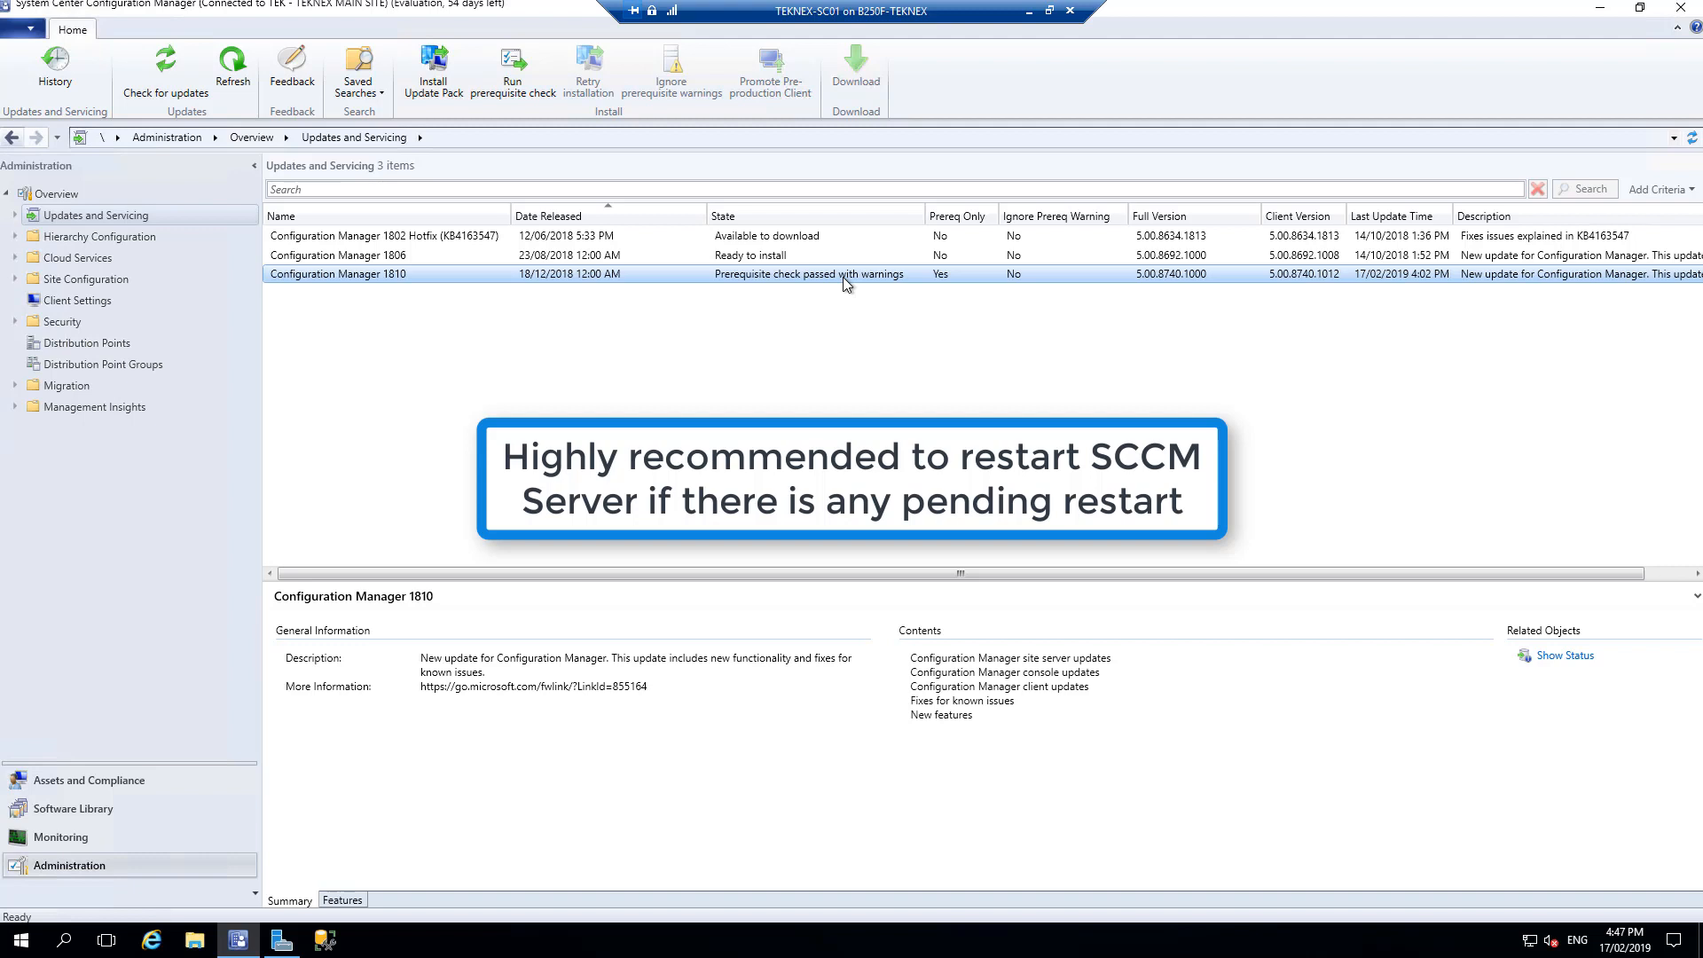
# - Check the server for Windows updates in Windows Settings, and close Settings
pyautogui.click(10, 951)
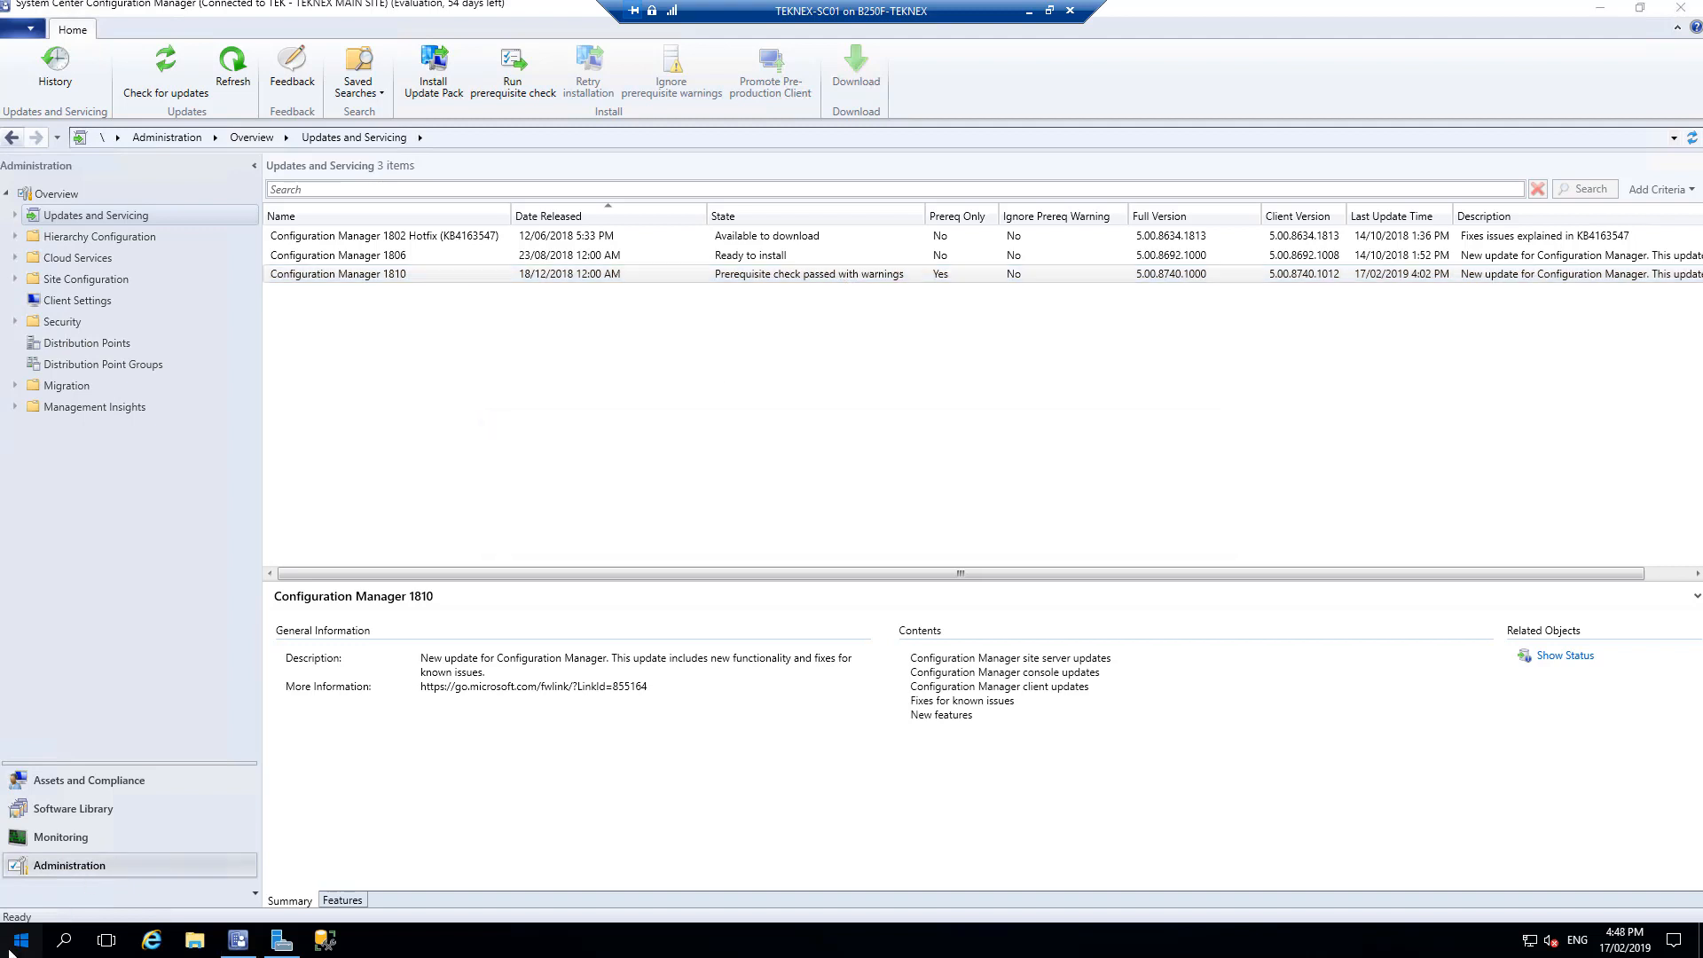
pyautogui.click(21, 860)
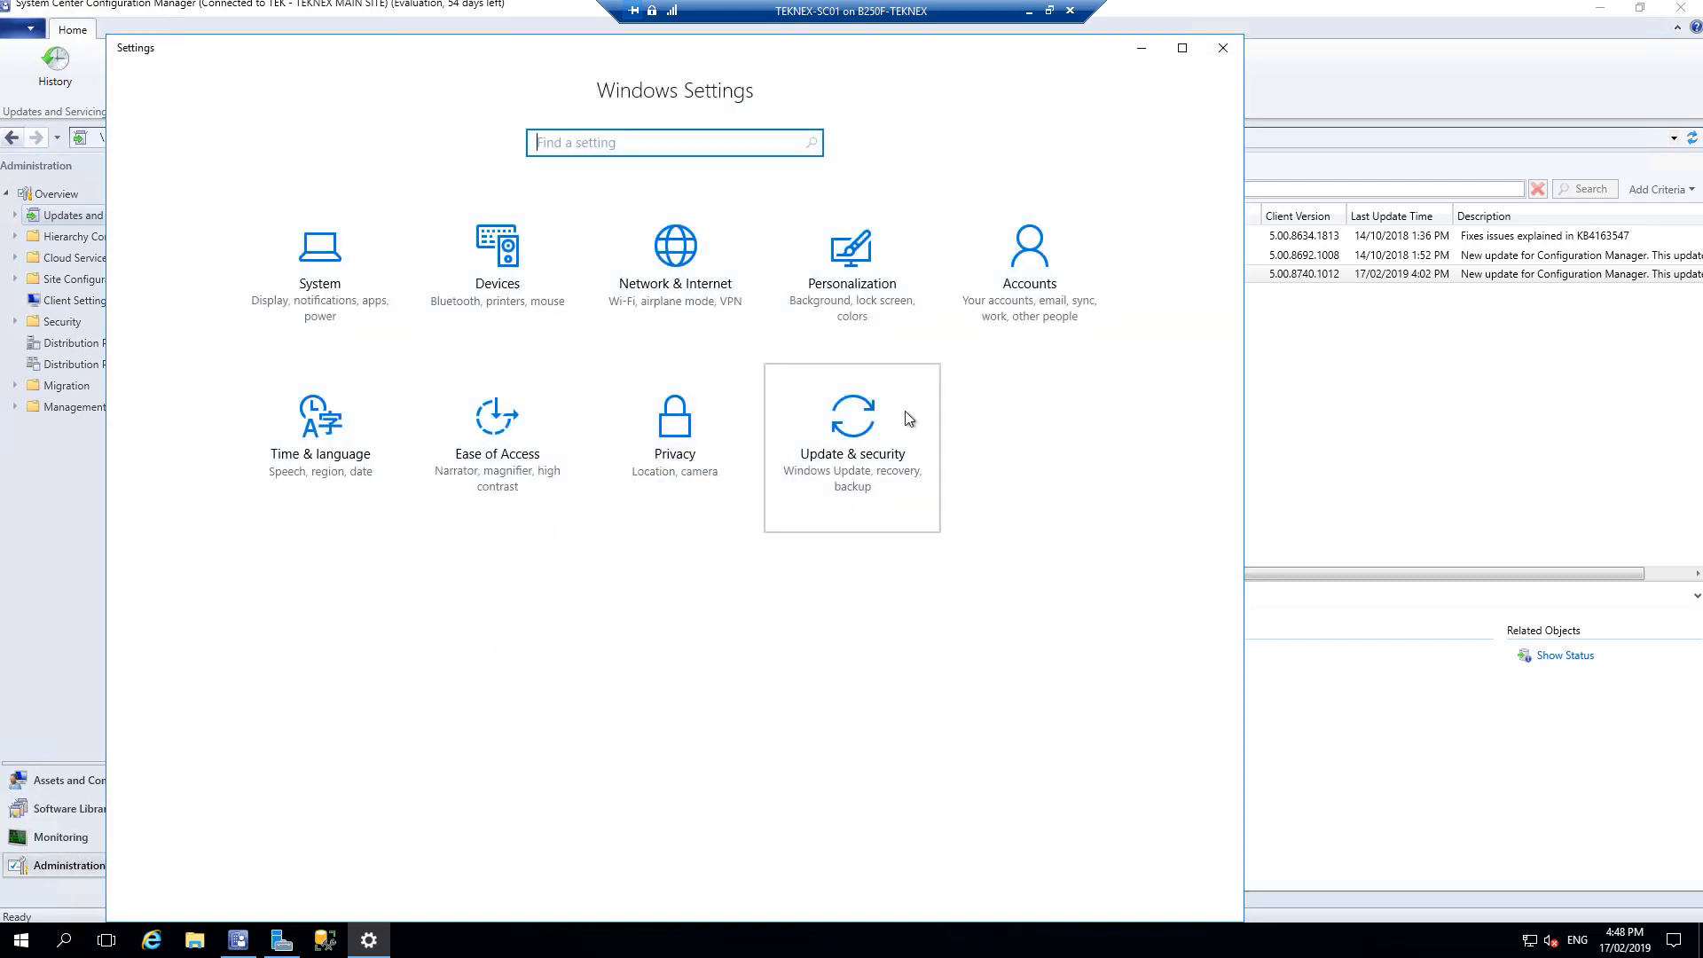
pyautogui.click(906, 418)
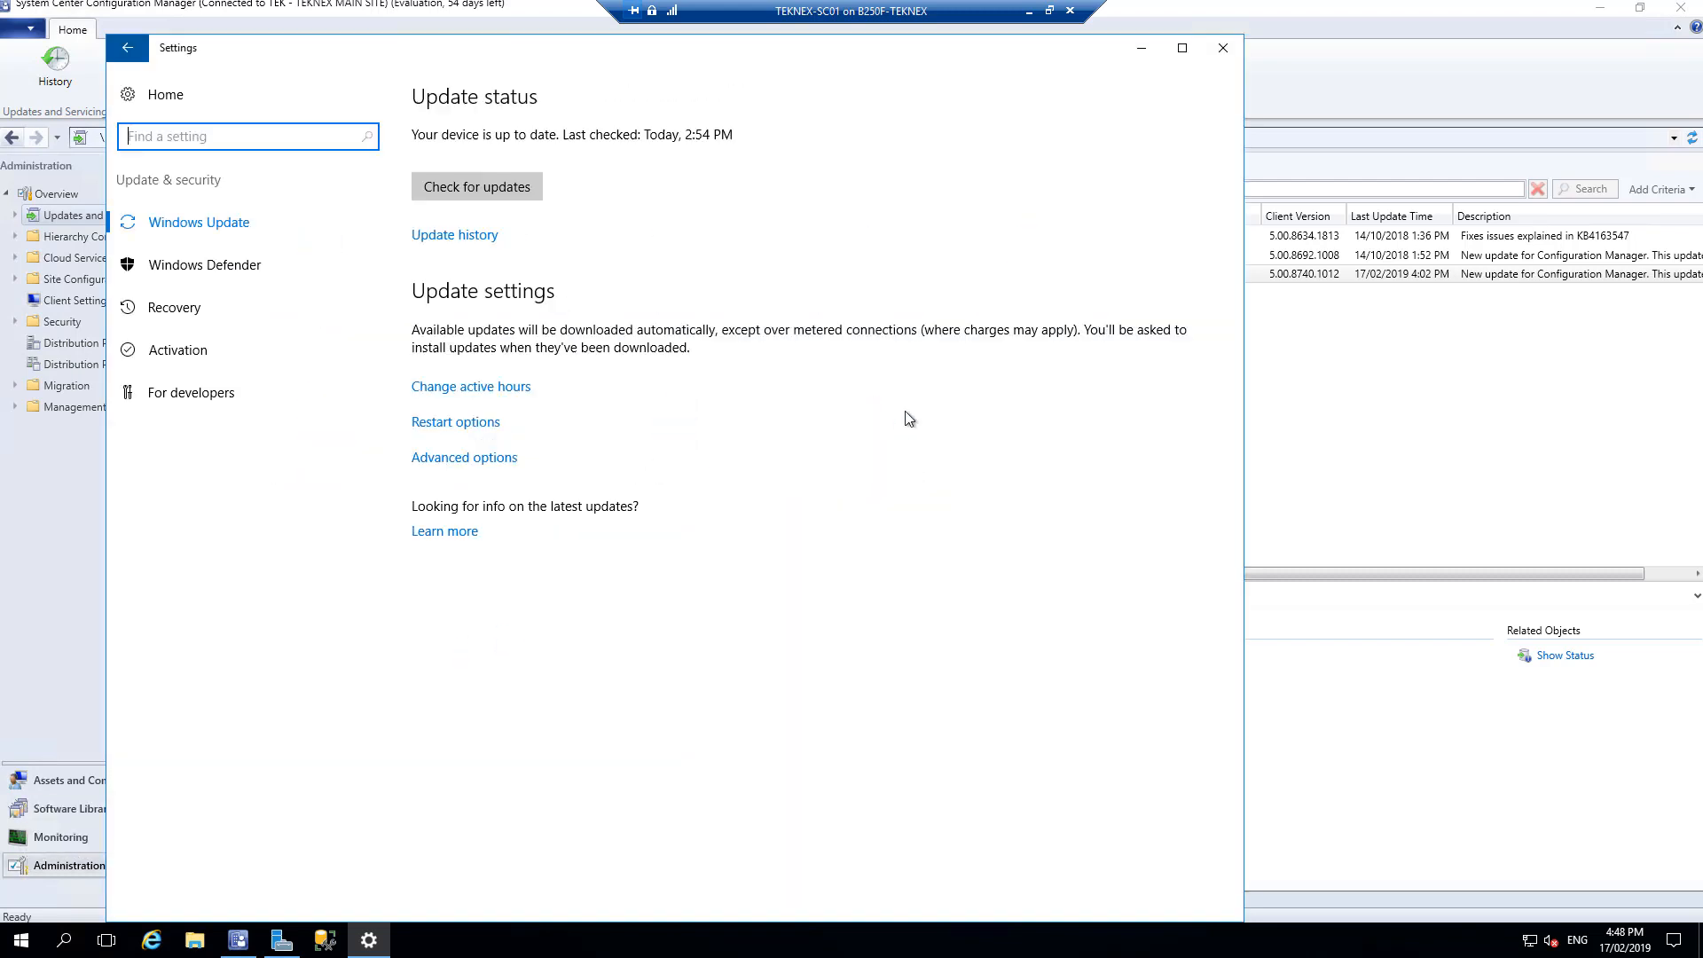
pyautogui.click(513, 189)
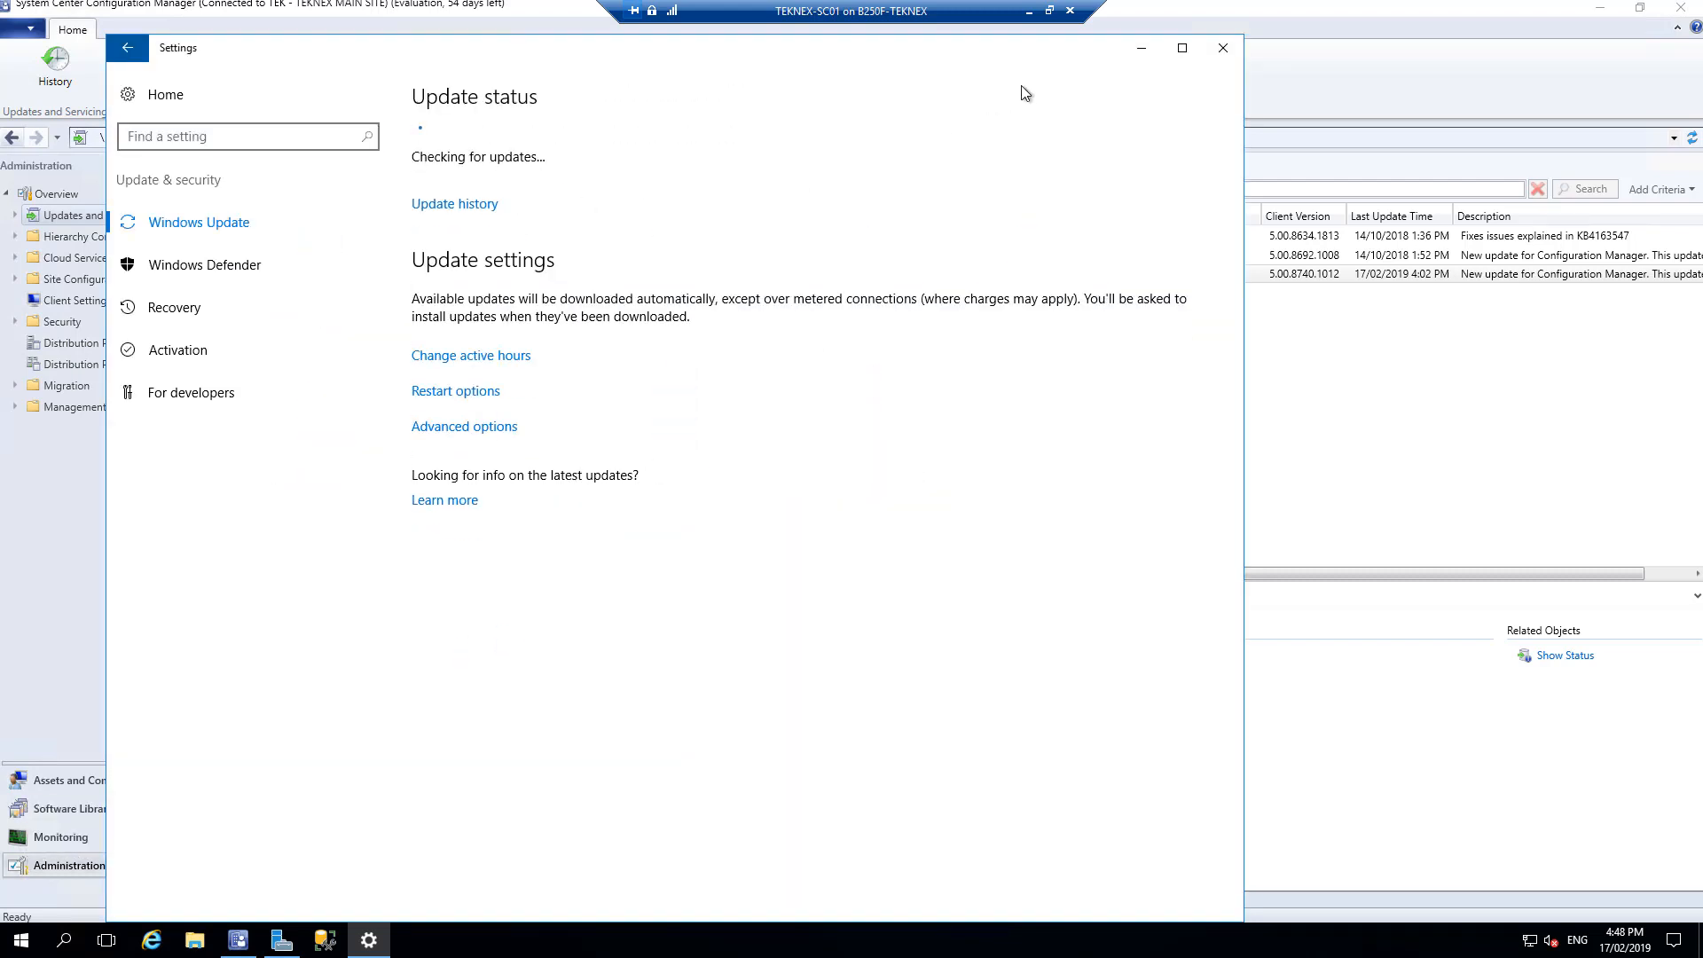
pyautogui.click(1215, 59)
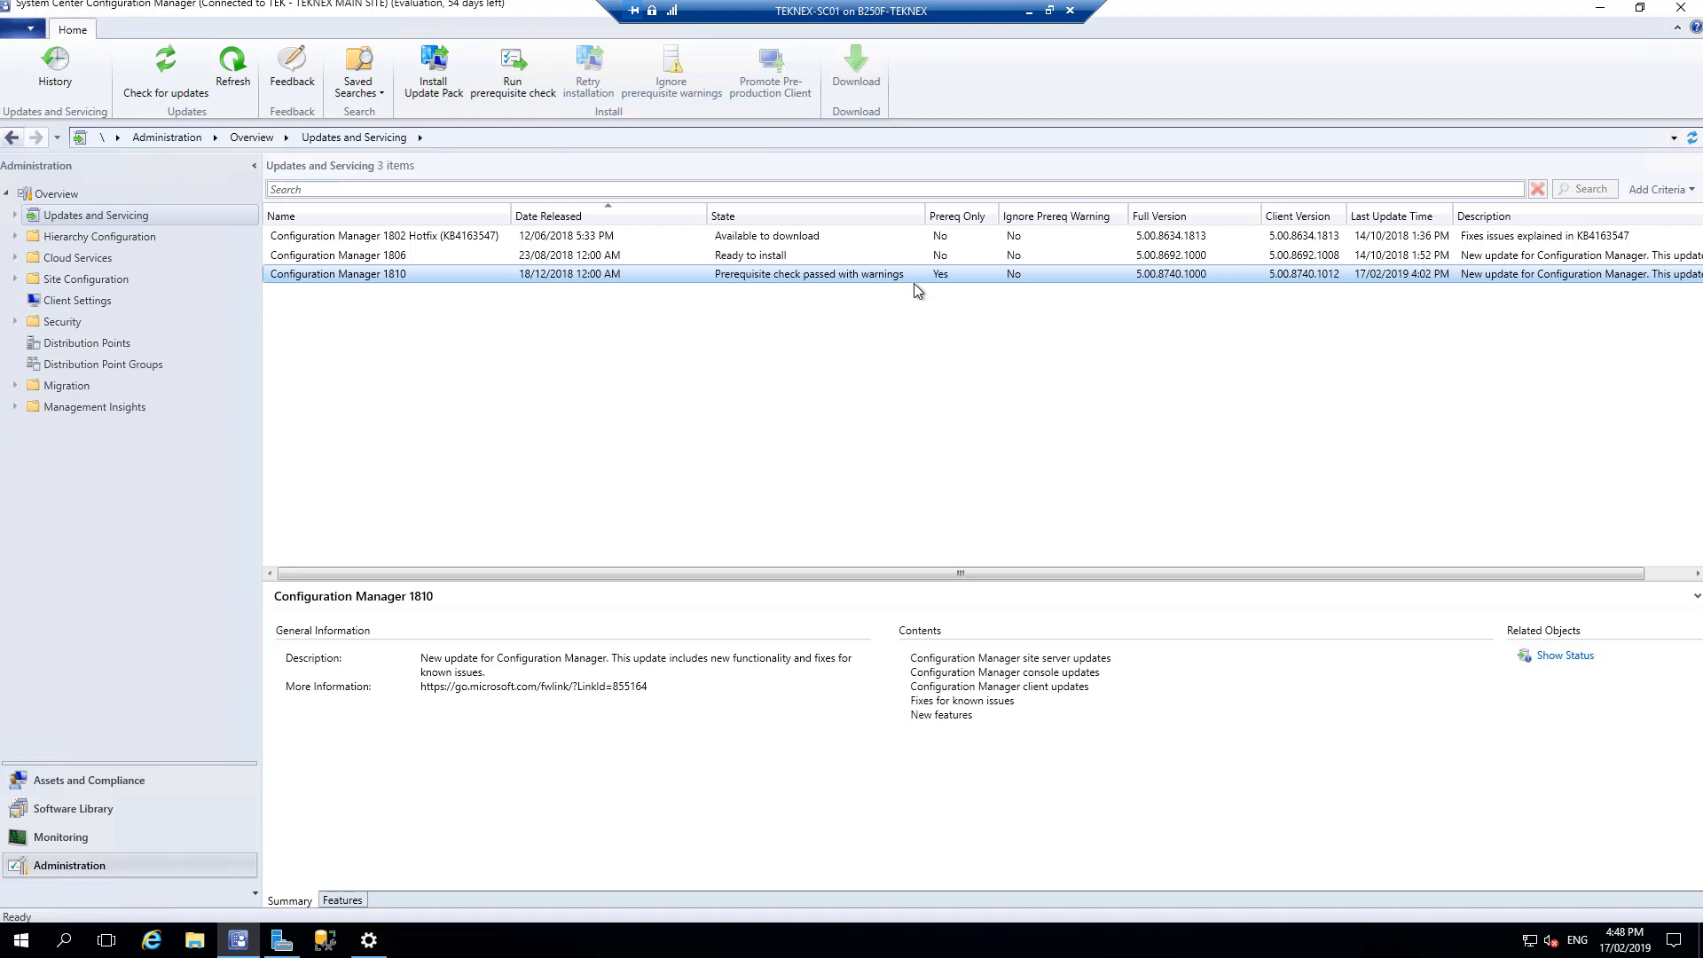
pyautogui.rightClick(835, 274)
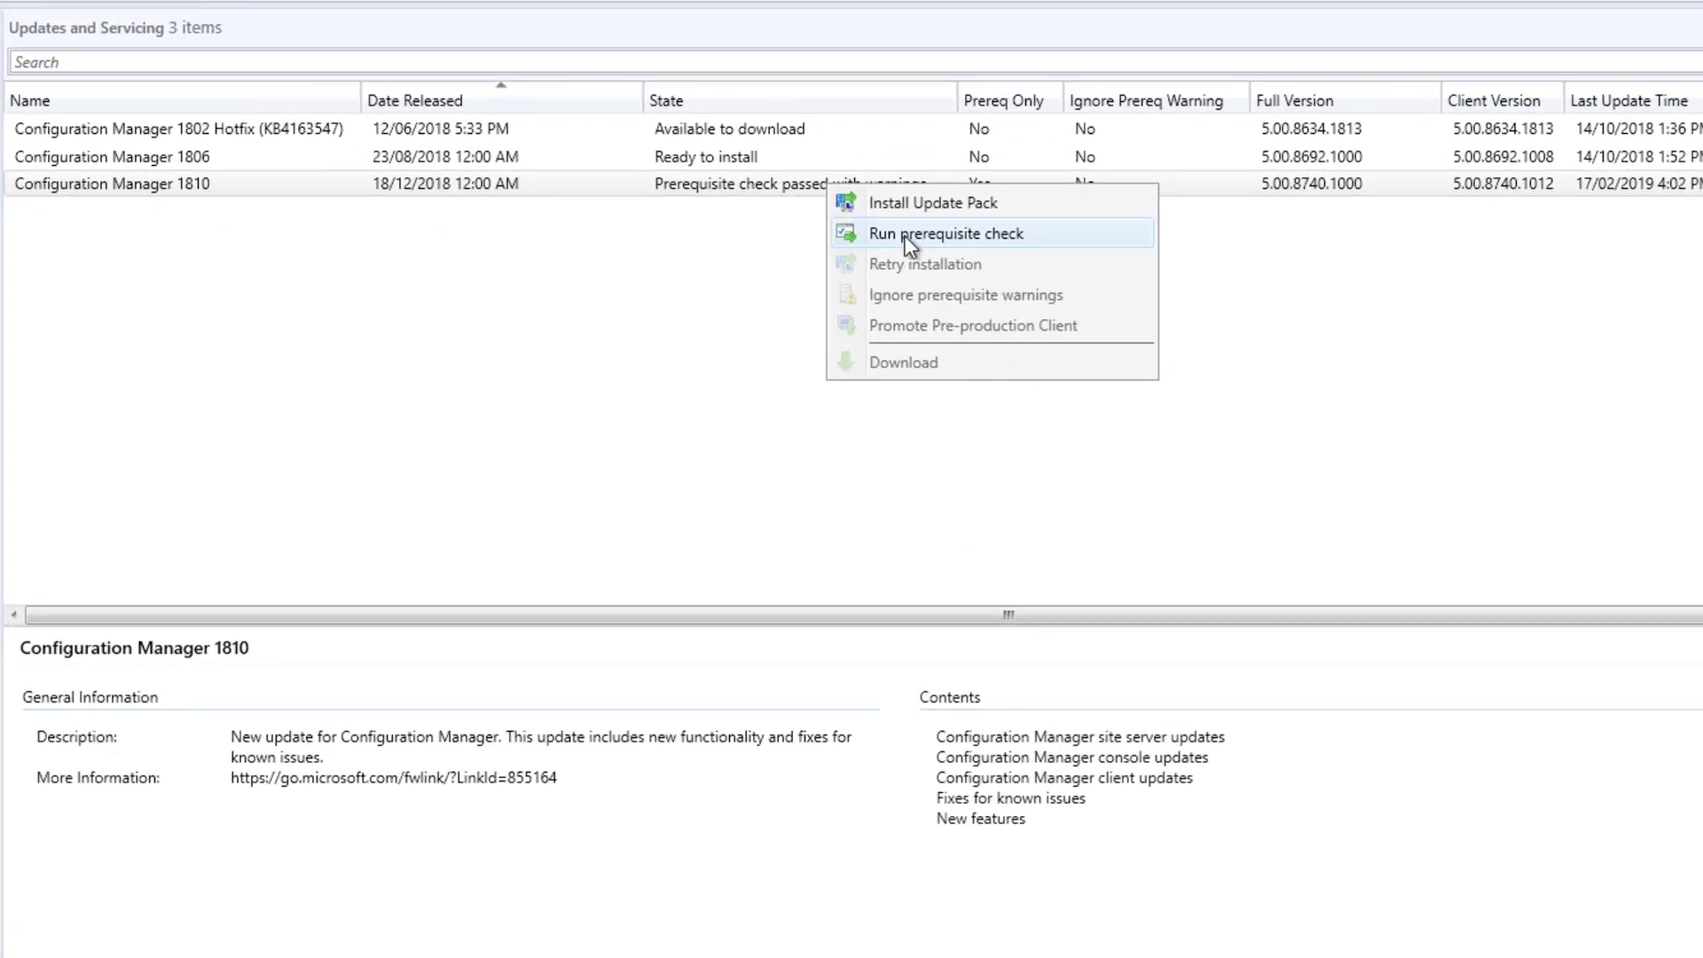
pyautogui.click(626, 301)
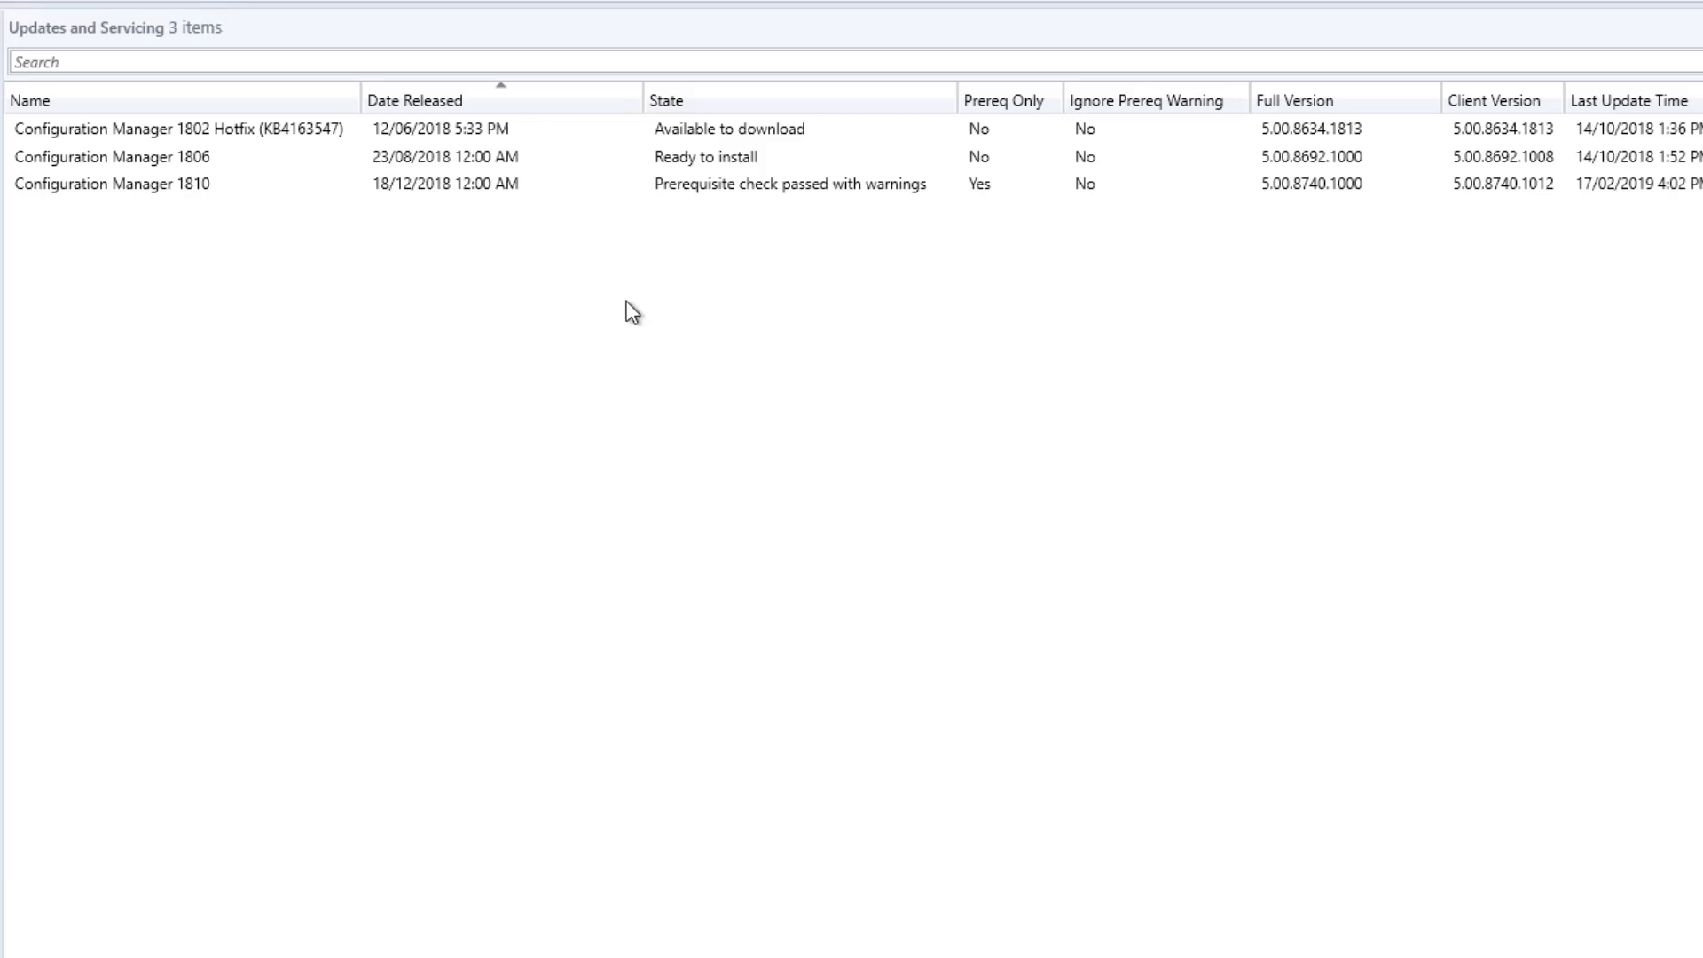
pyautogui.click(718, 187)
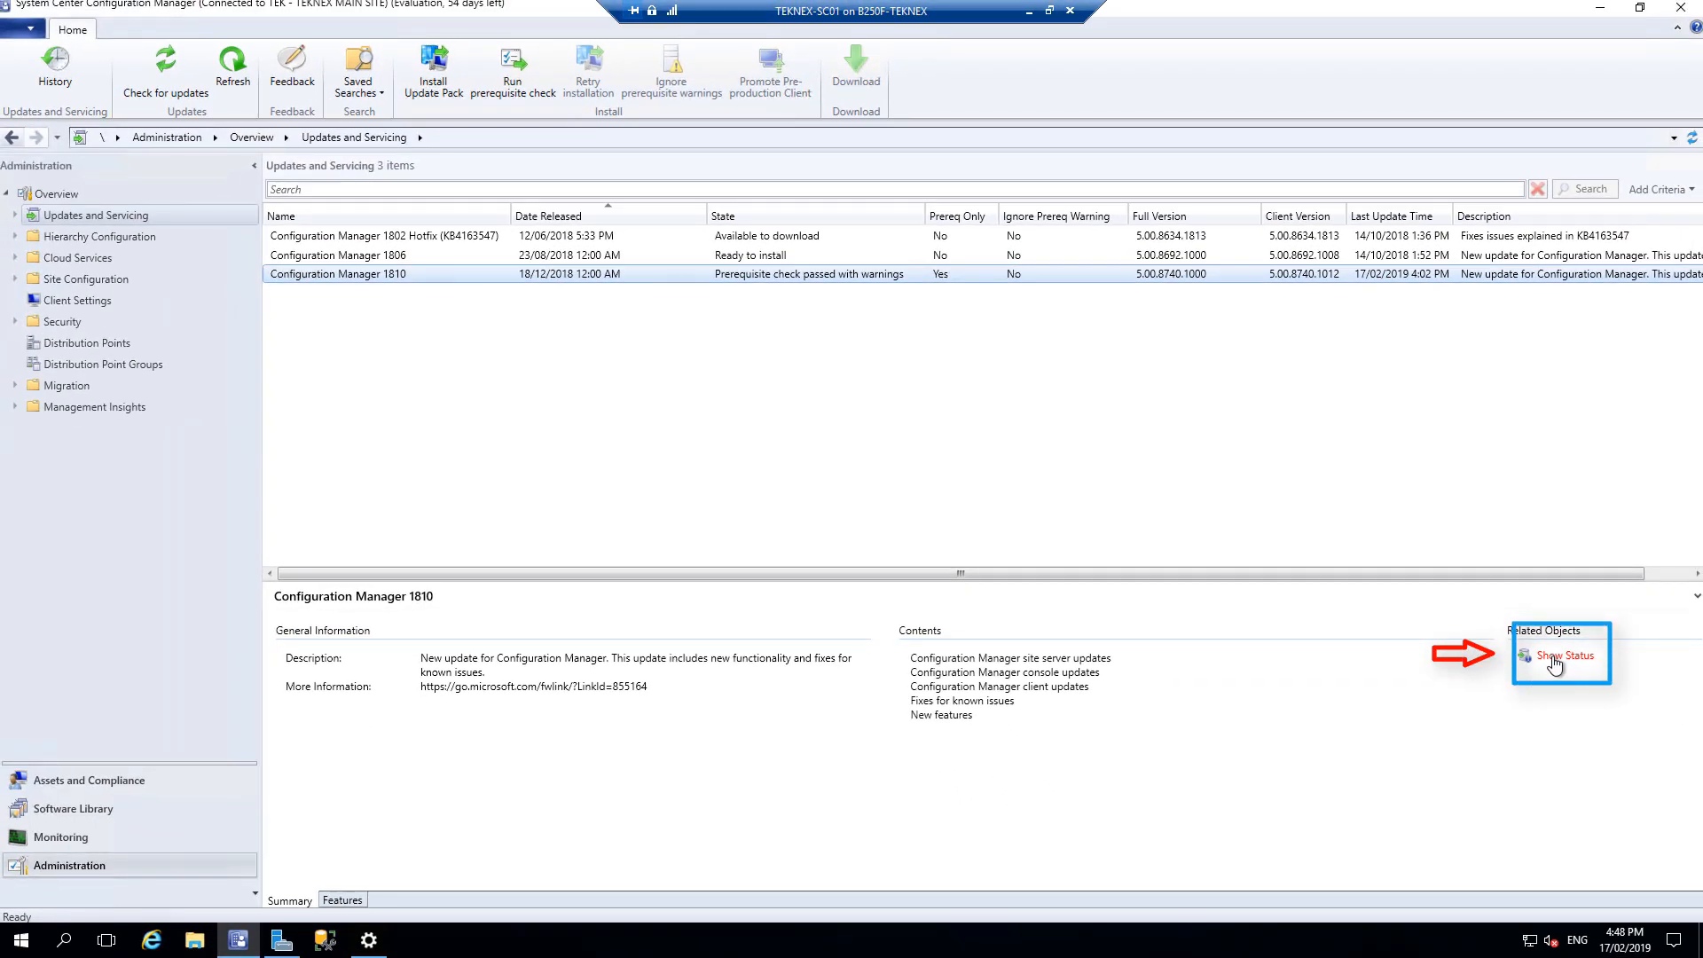
# - Show the monitoring status of Configuration Manager 1810 and open the detailed update pack installation status for the site
pyautogui.click(1564, 656)
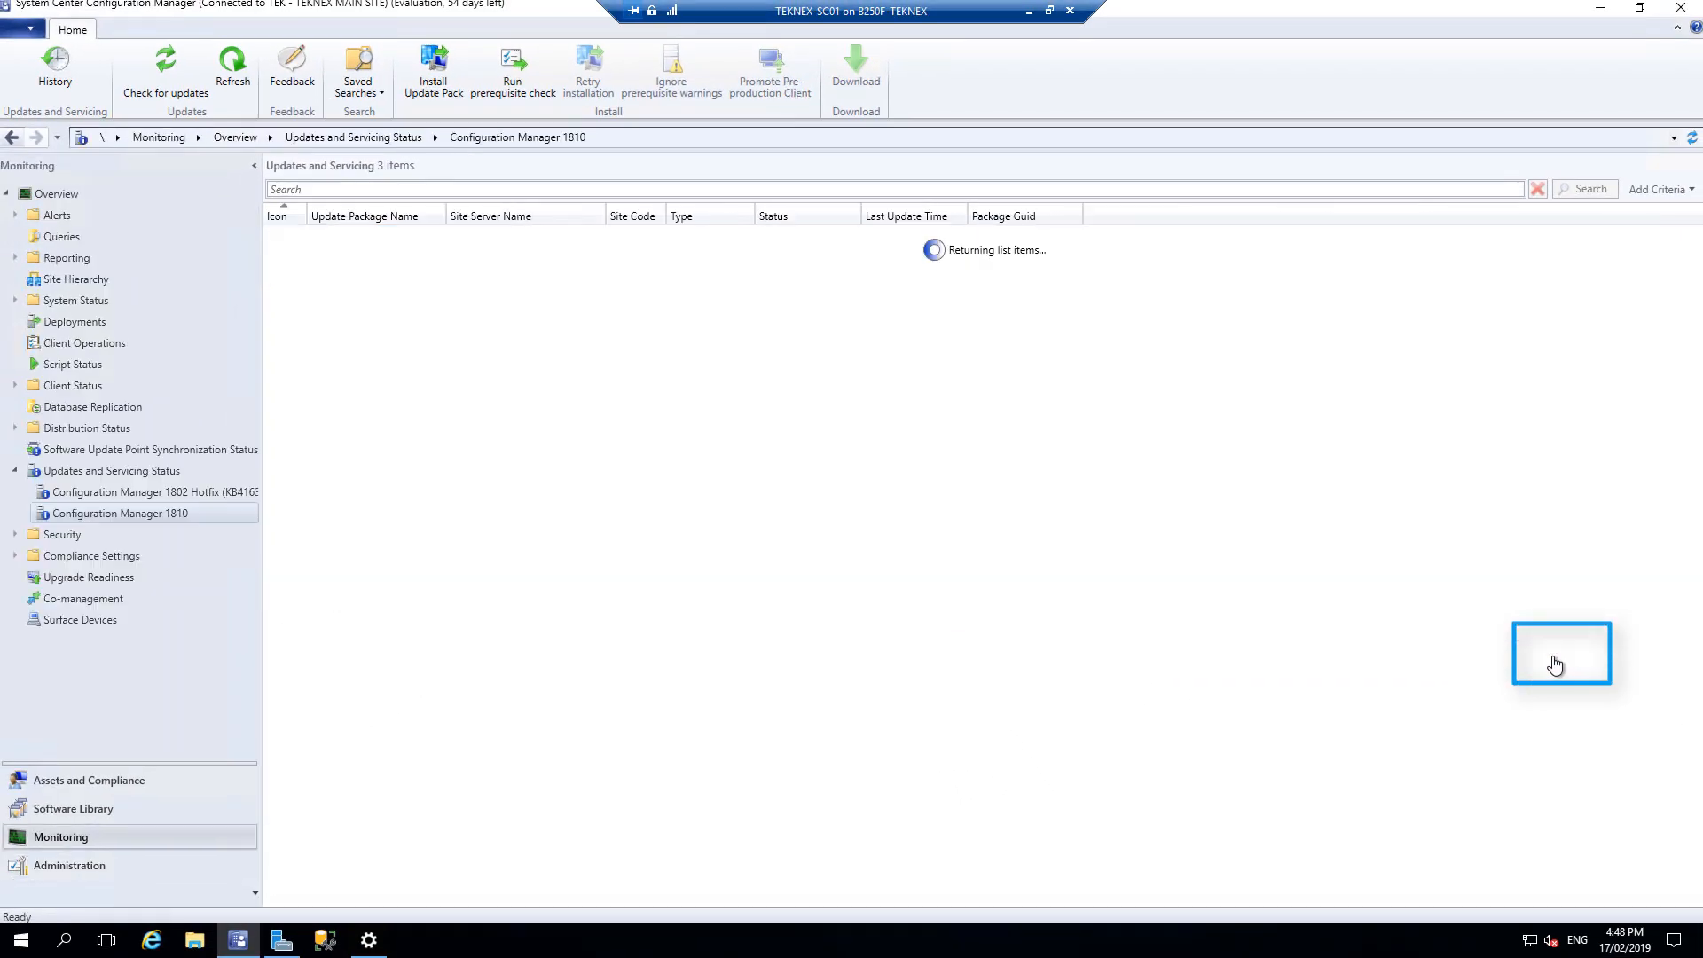
pyautogui.rightClick(690, 238)
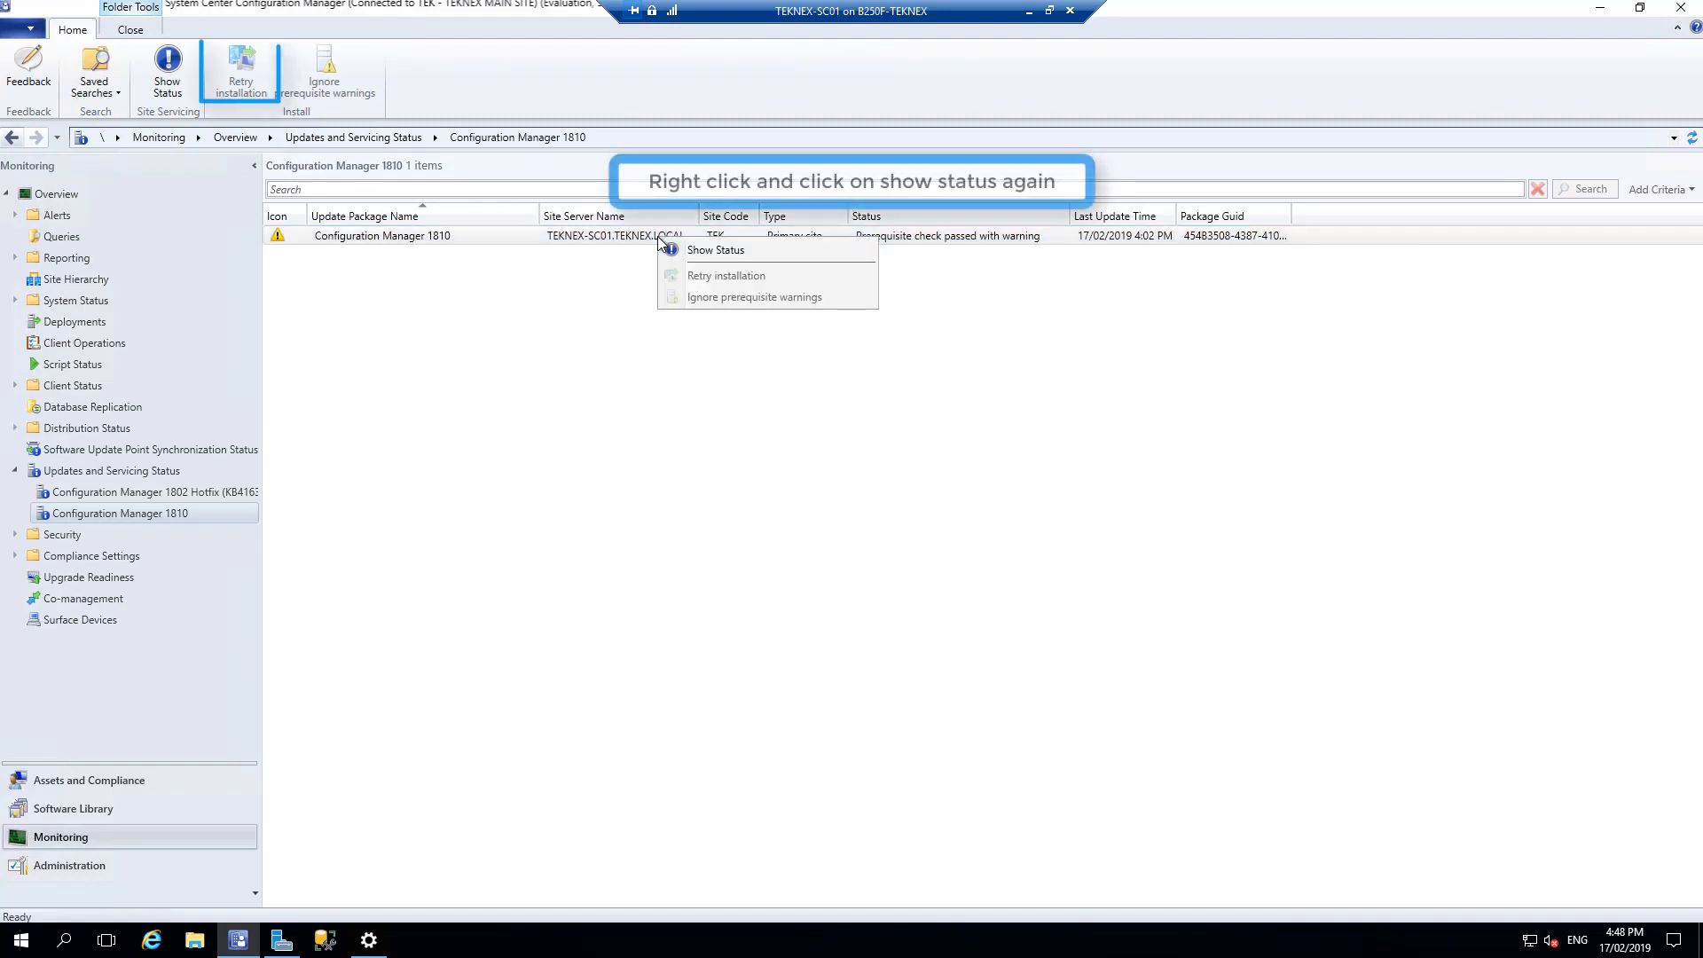
pyautogui.click(691, 253)
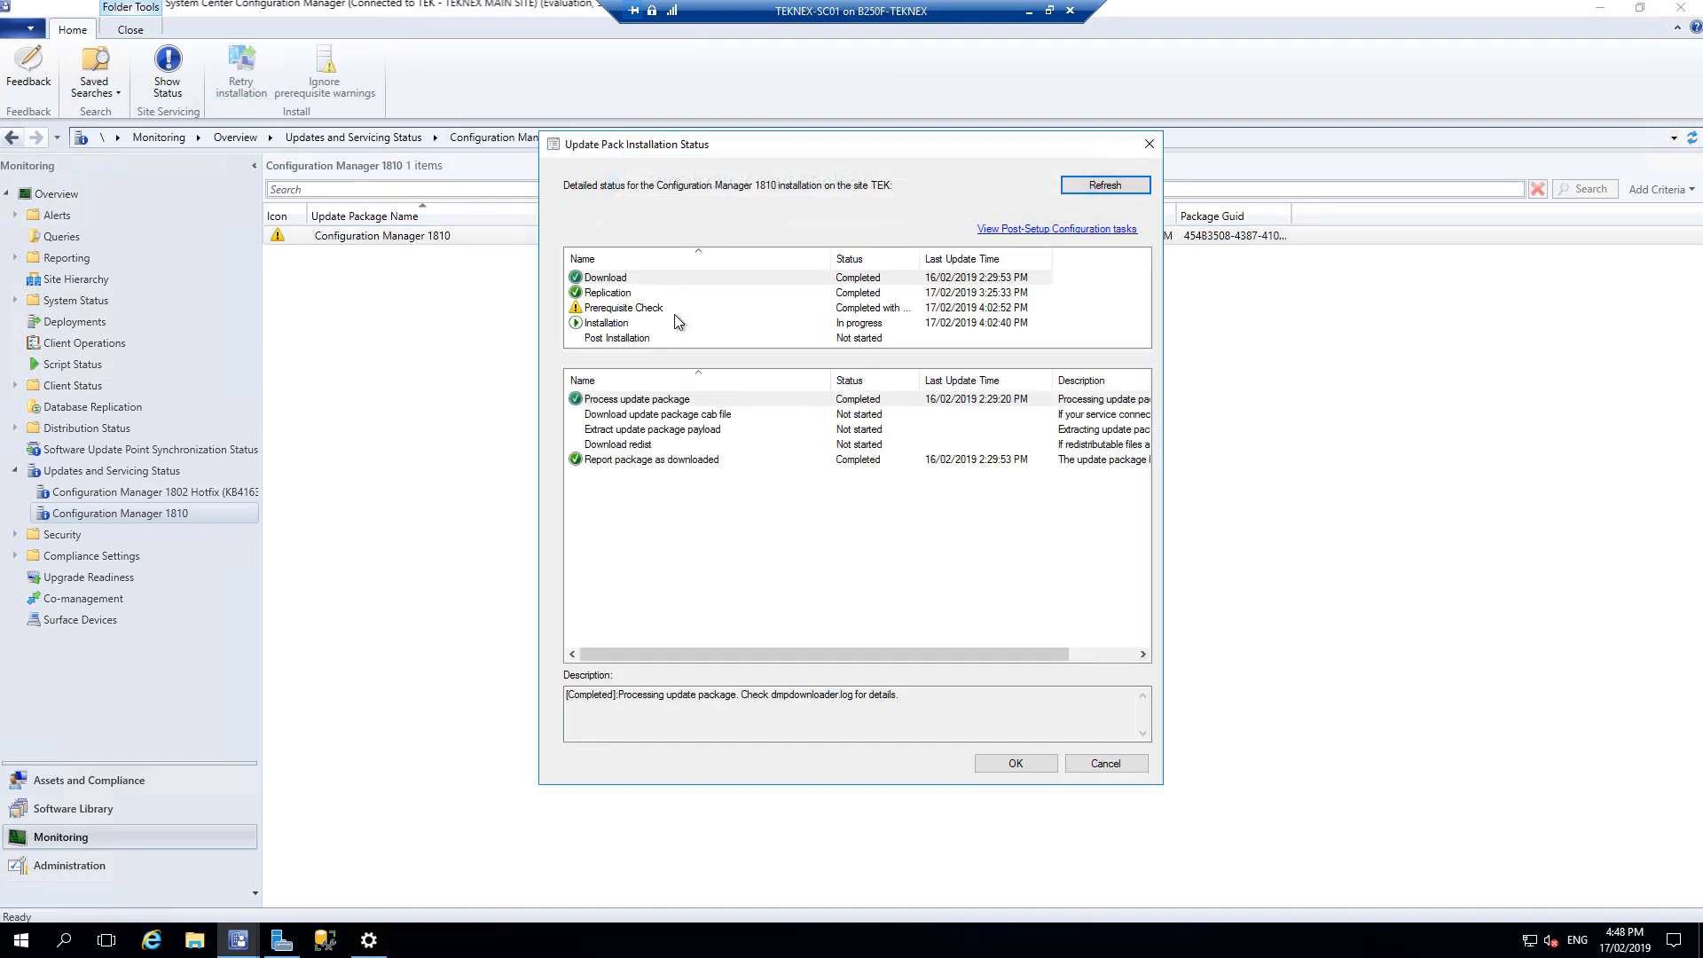
# - Inspect the Prerequisite Check results, reading the descriptions of the SQL Server Native Client version and potential SQL Server performance issue items
pyautogui.click(670, 313)
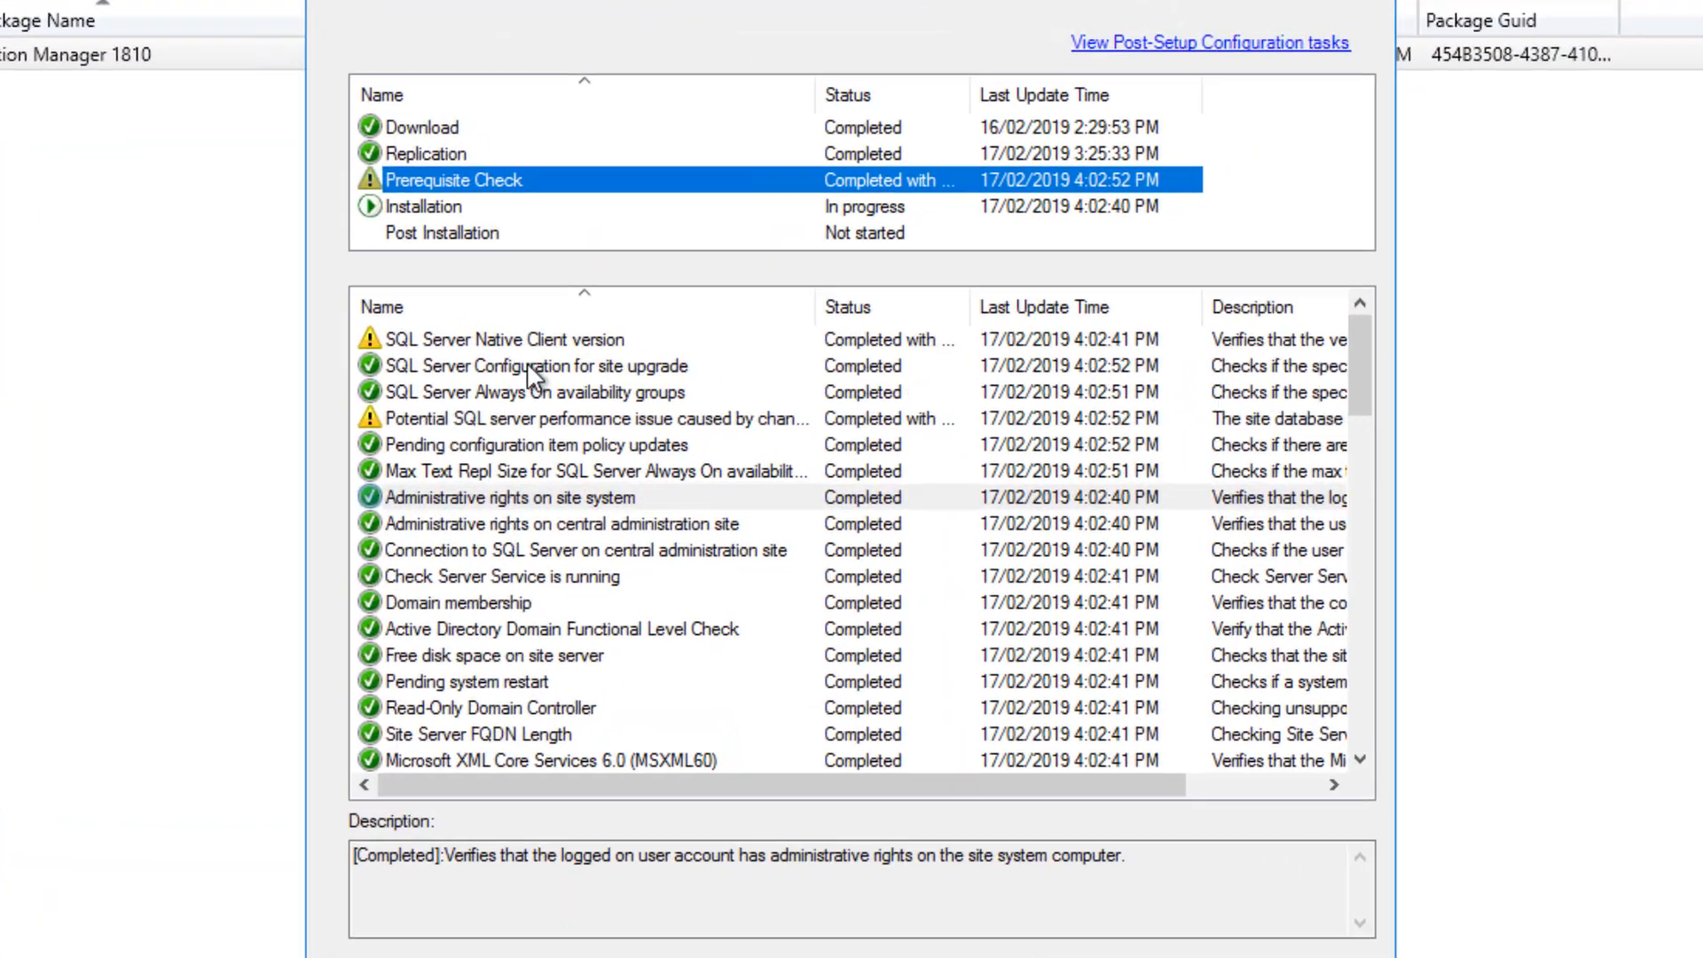
pyautogui.click(662, 386)
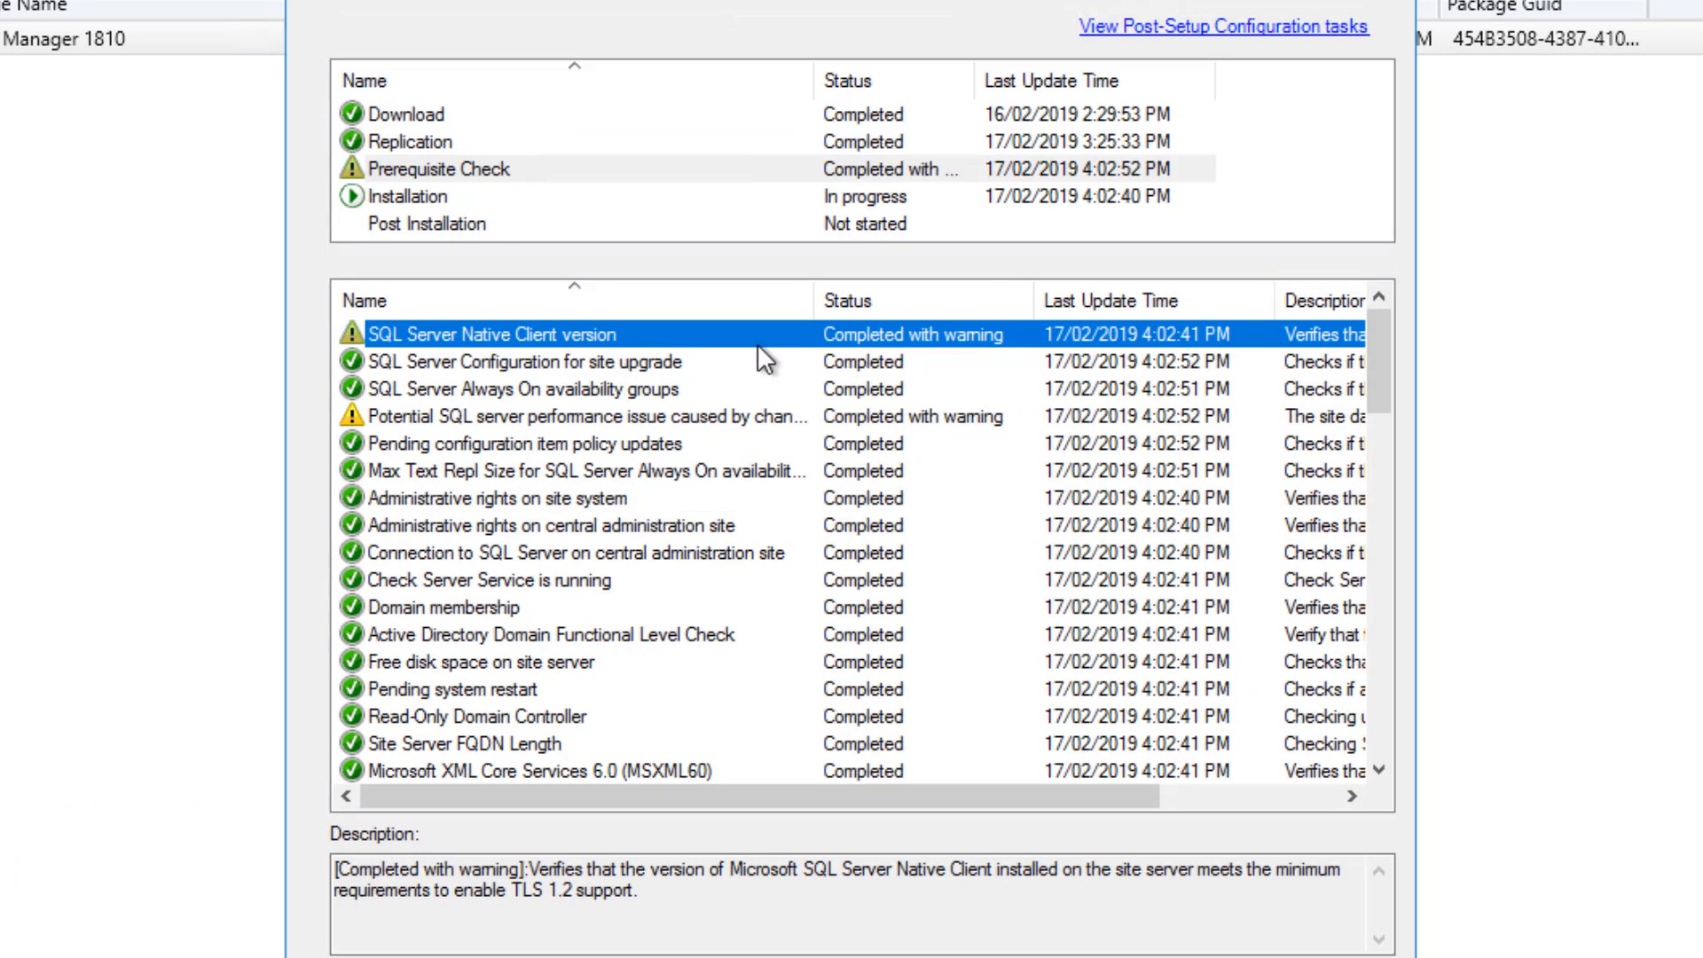
pyautogui.click(549, 417)
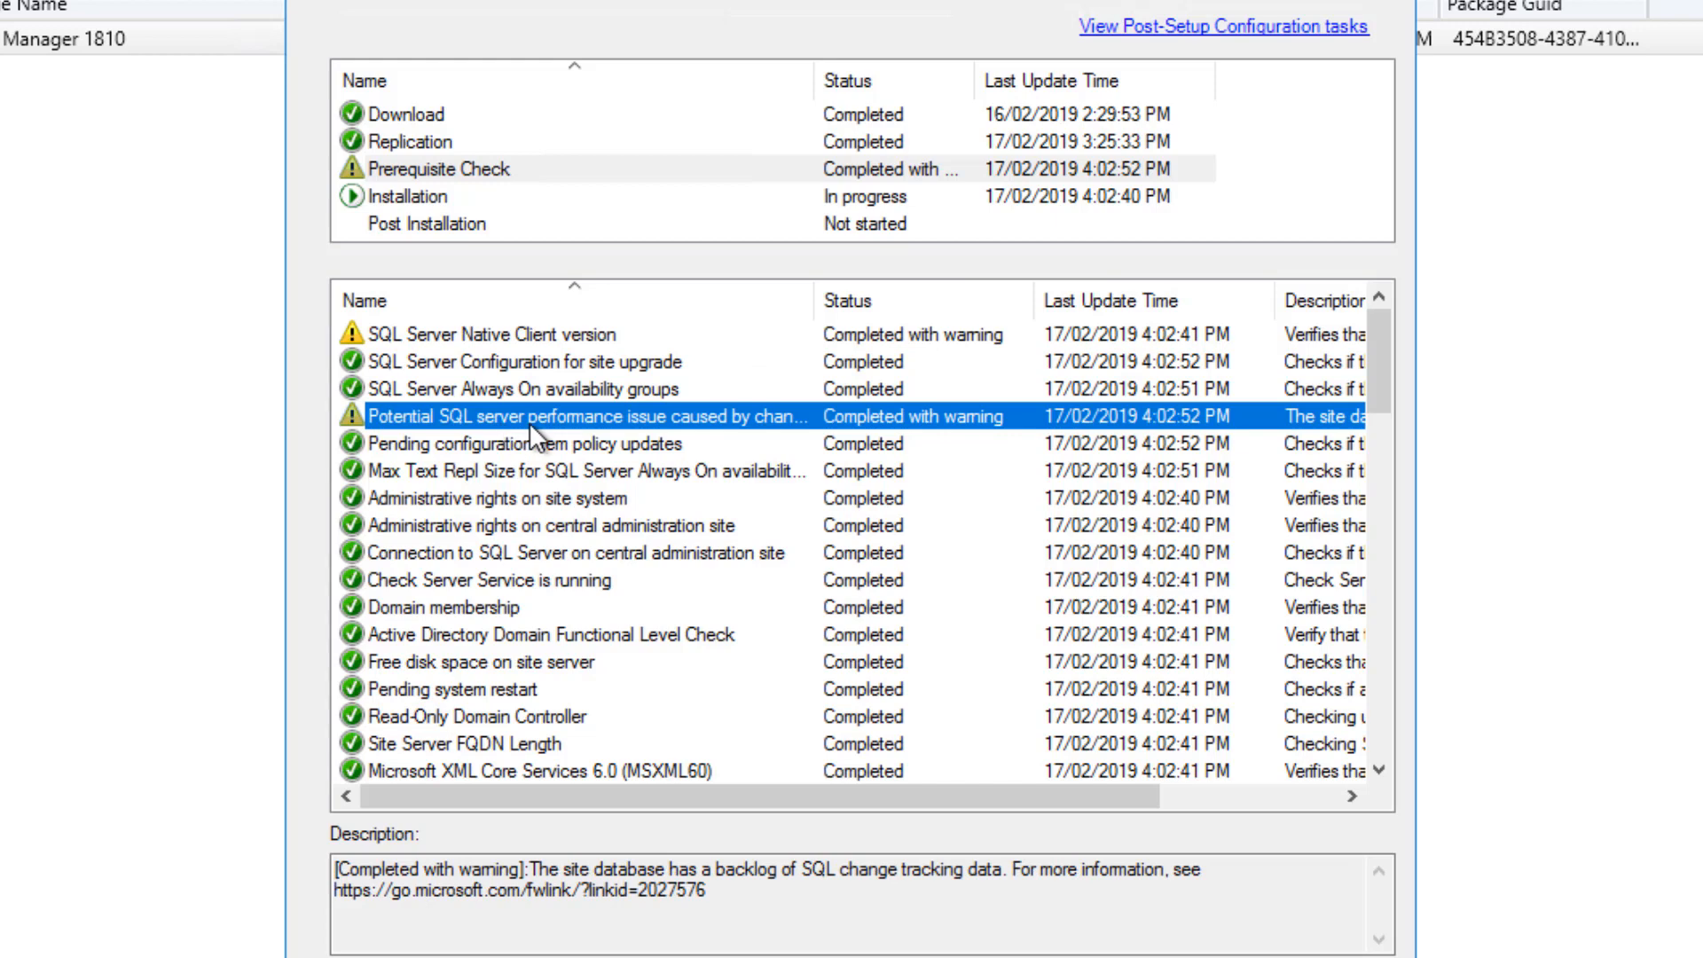
# - Review the 1810 checklist's SQL Server Native Client guidance and the GitHub issue on SQL change tracking cleanup for the prerequisite warnings
pyautogui.moveTo(708, 890); pyautogui.dragTo(319, 894)
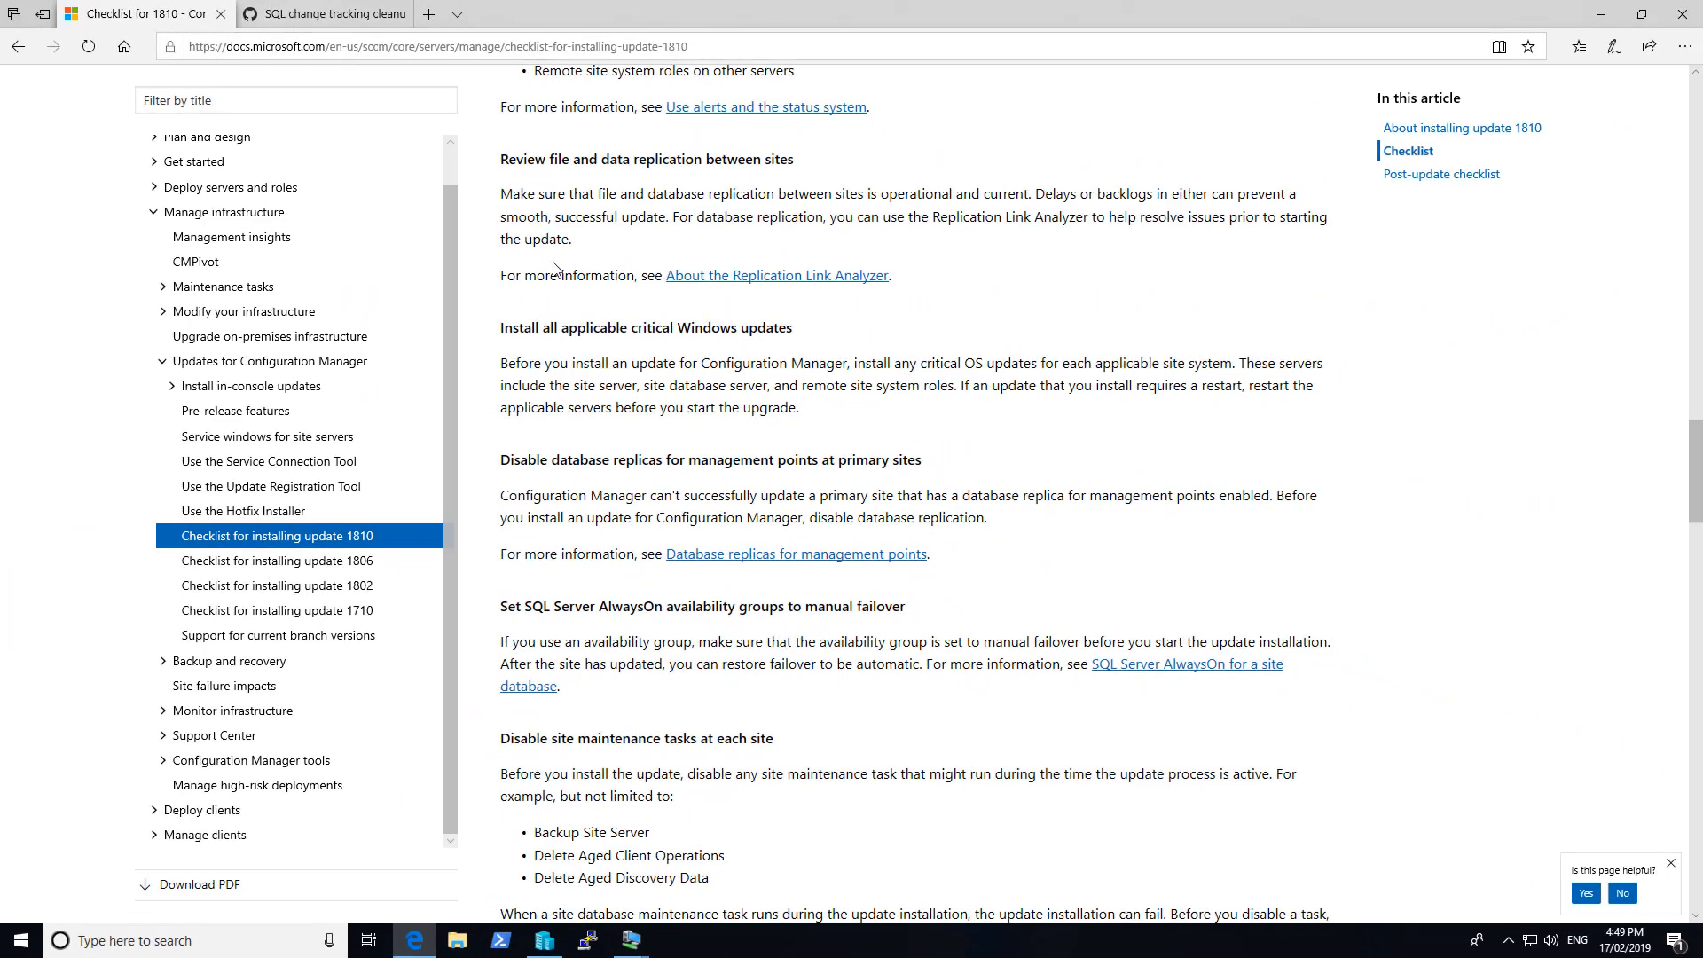
pyautogui.scroll(4, 567, 284)
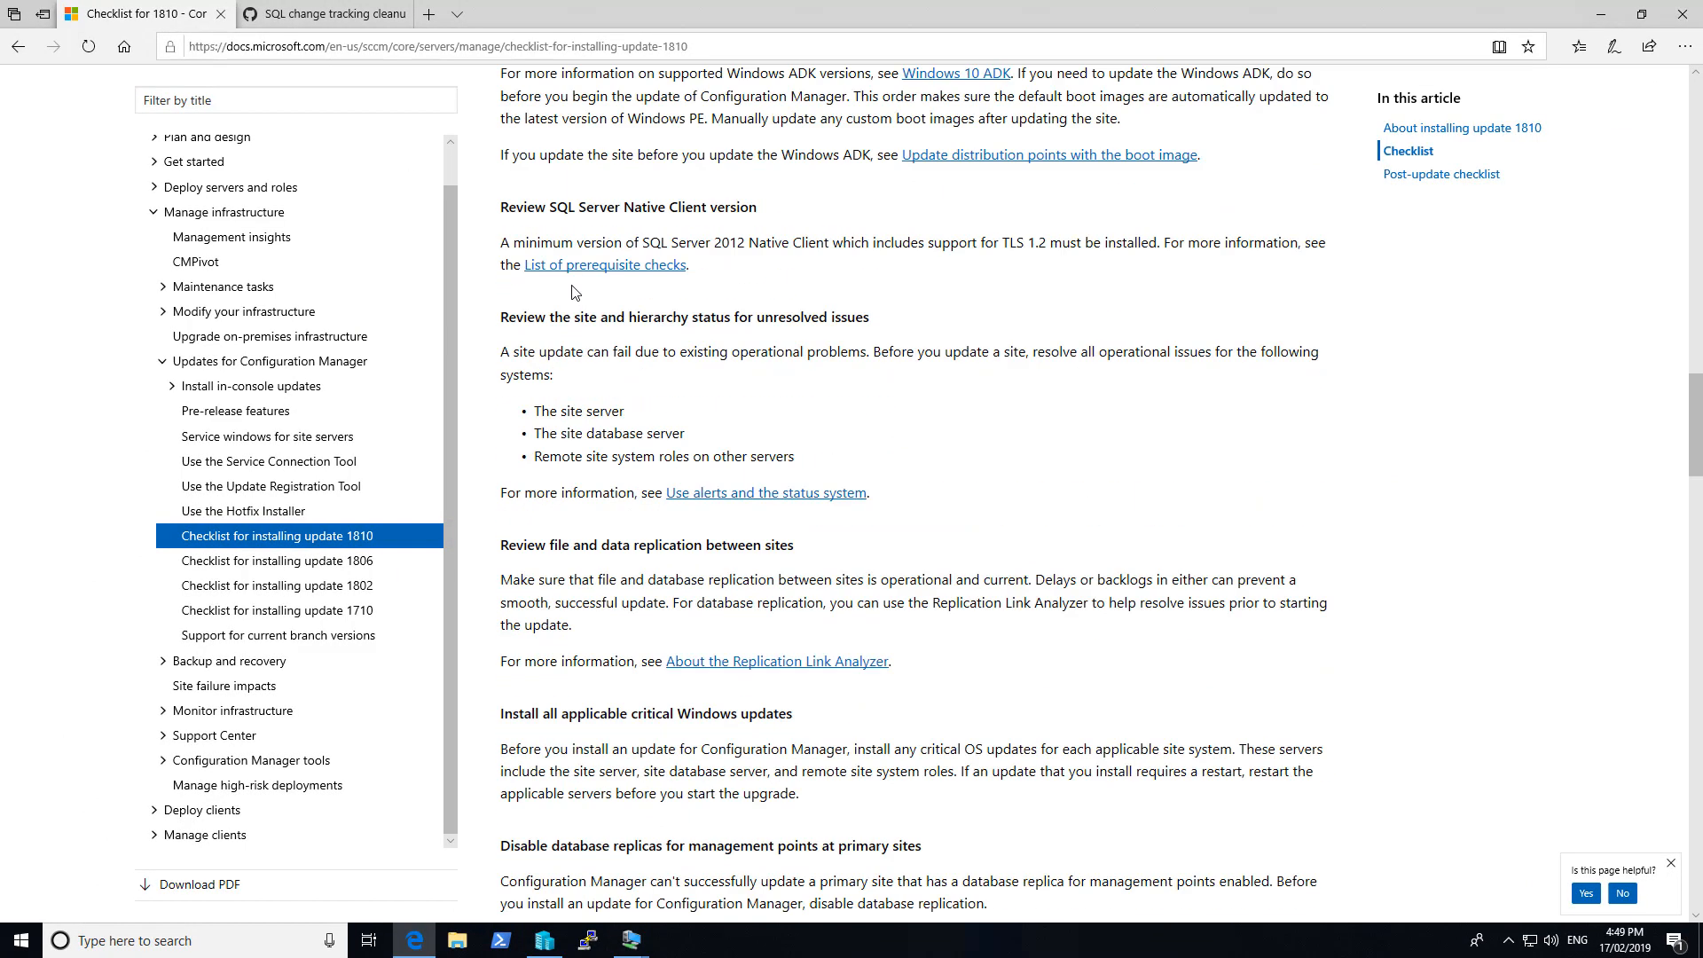
pyautogui.click(315, 11)
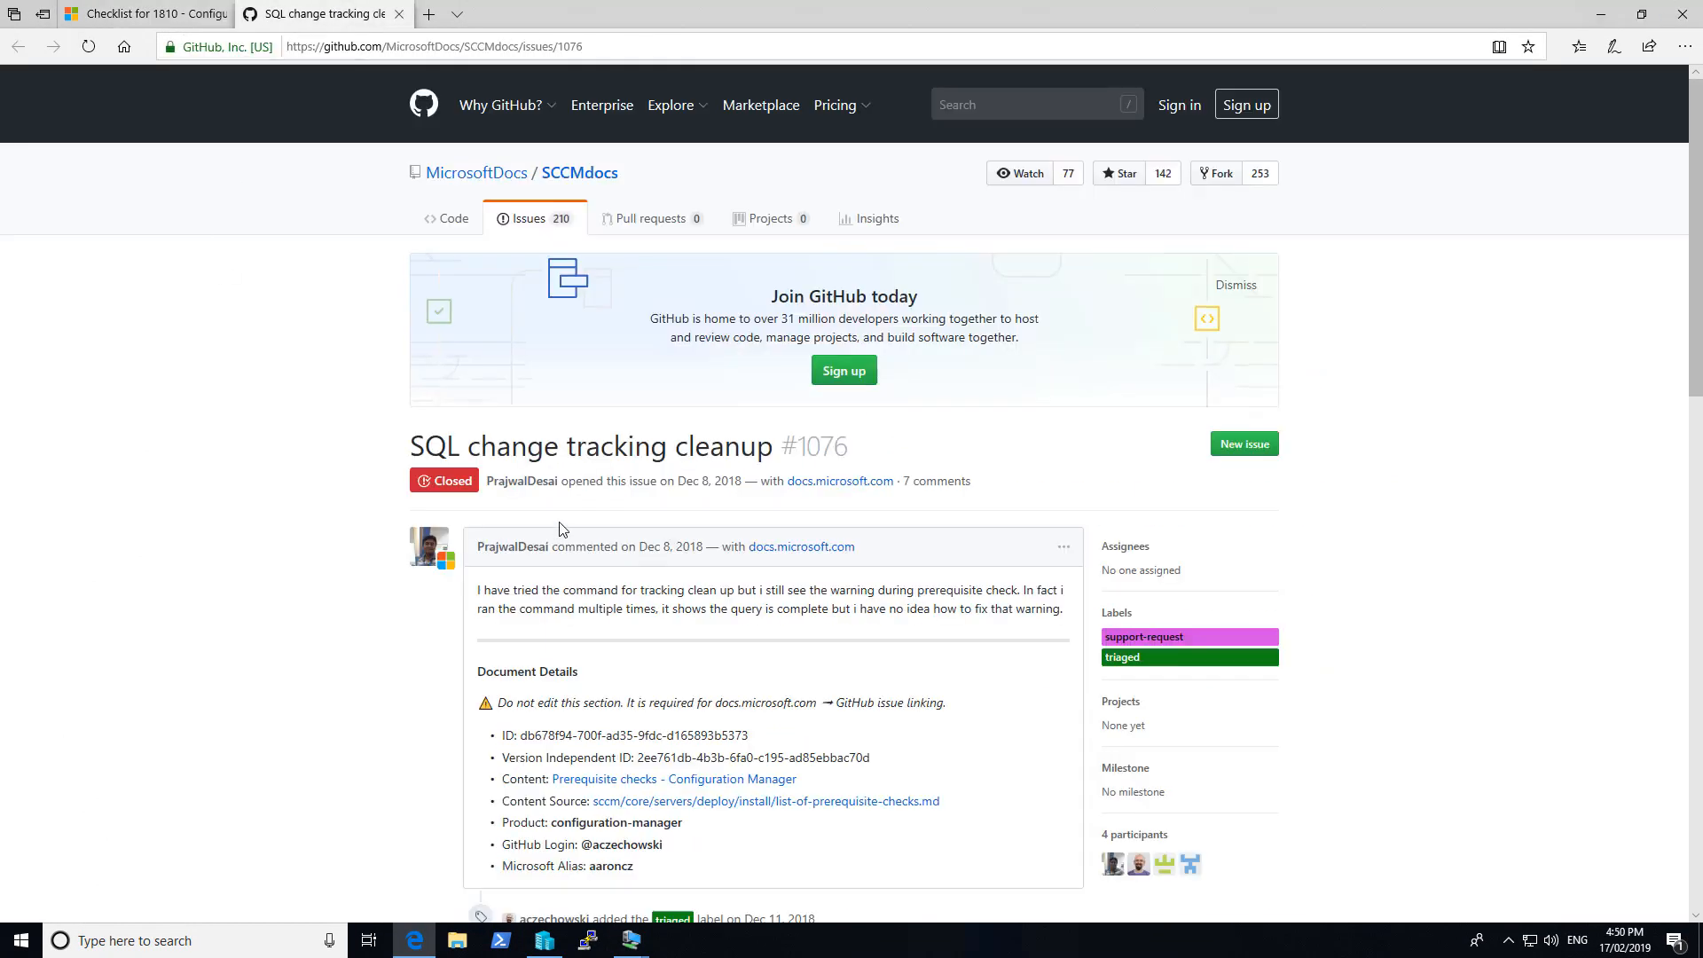
pyautogui.scroll(-12, 368, 495)
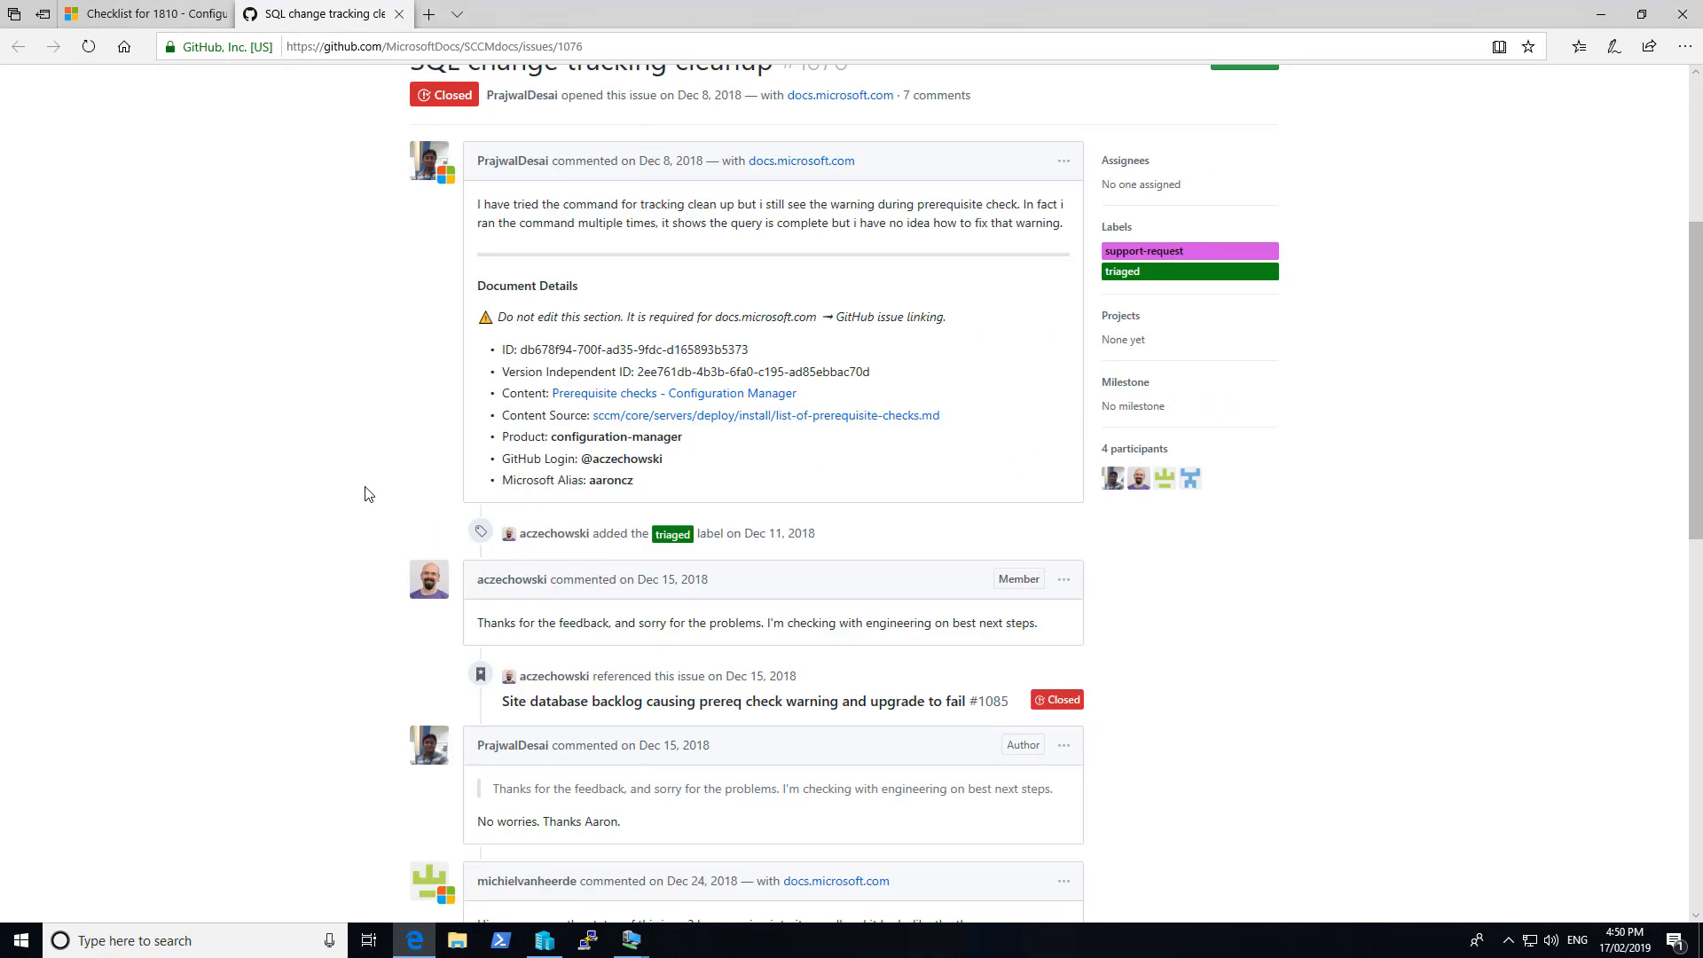
pyautogui.scroll(12, 368, 494)
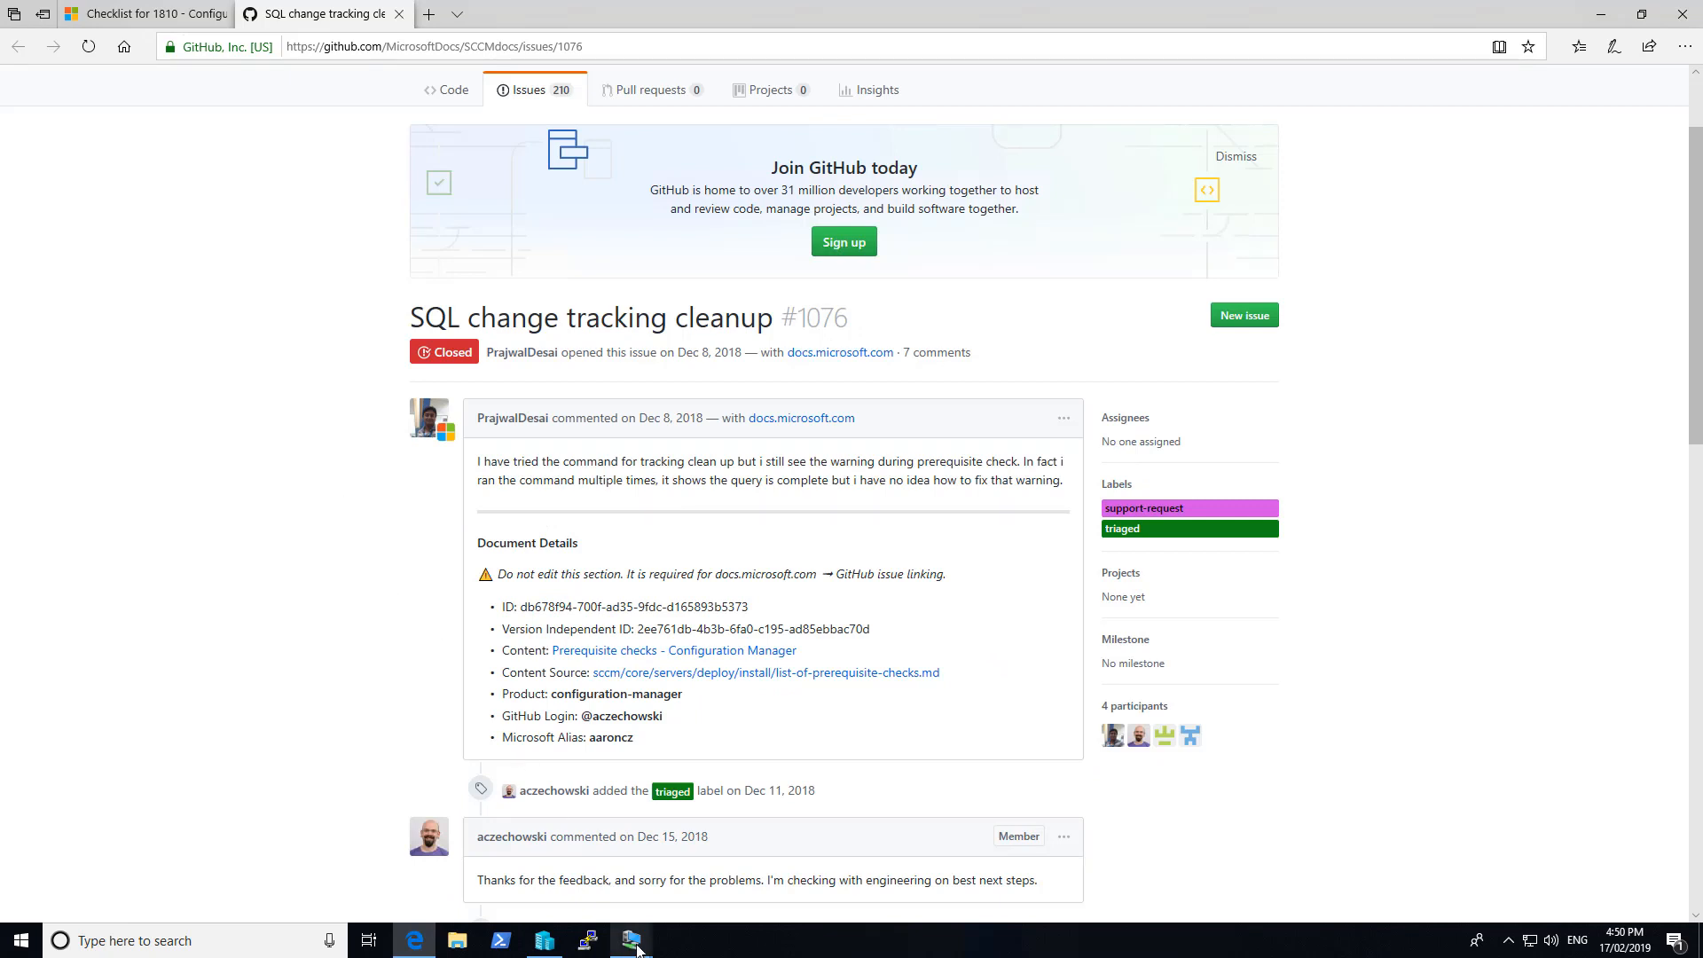
# - Return to the TEKNEX-SC01 server session, close the update pack installation status, and open Updates and Servicing under Administration
pyautogui.moveTo(636, 948)
pyautogui.click(716, 858)
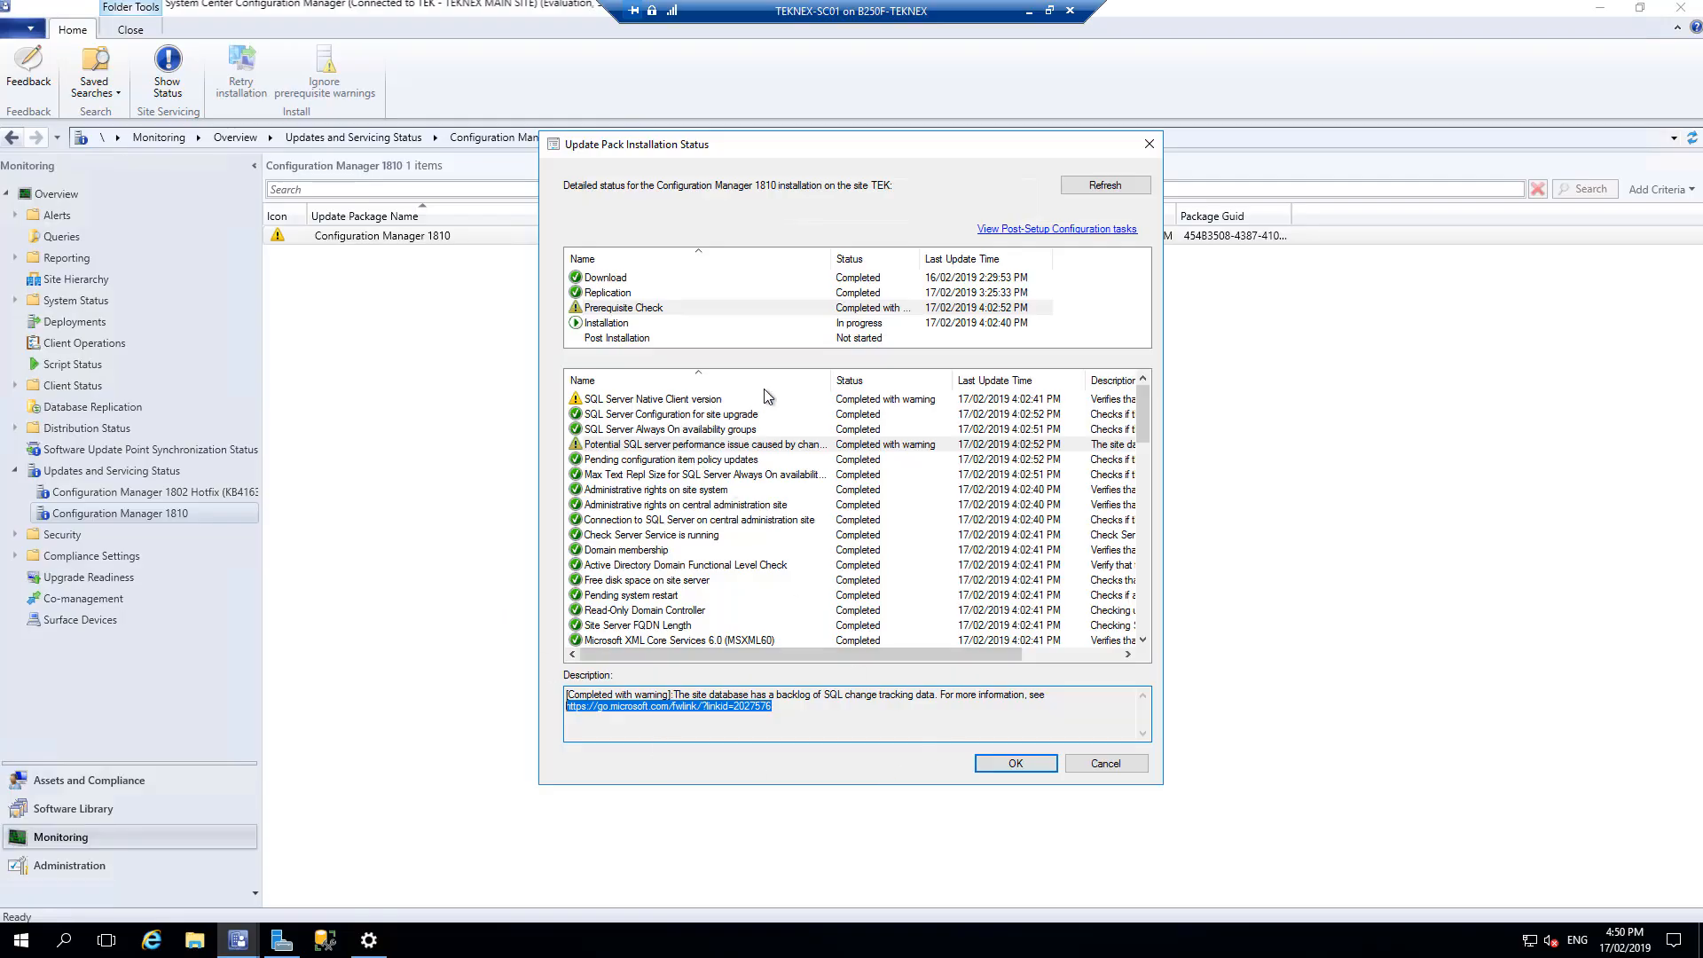
pyautogui.click(1105, 764)
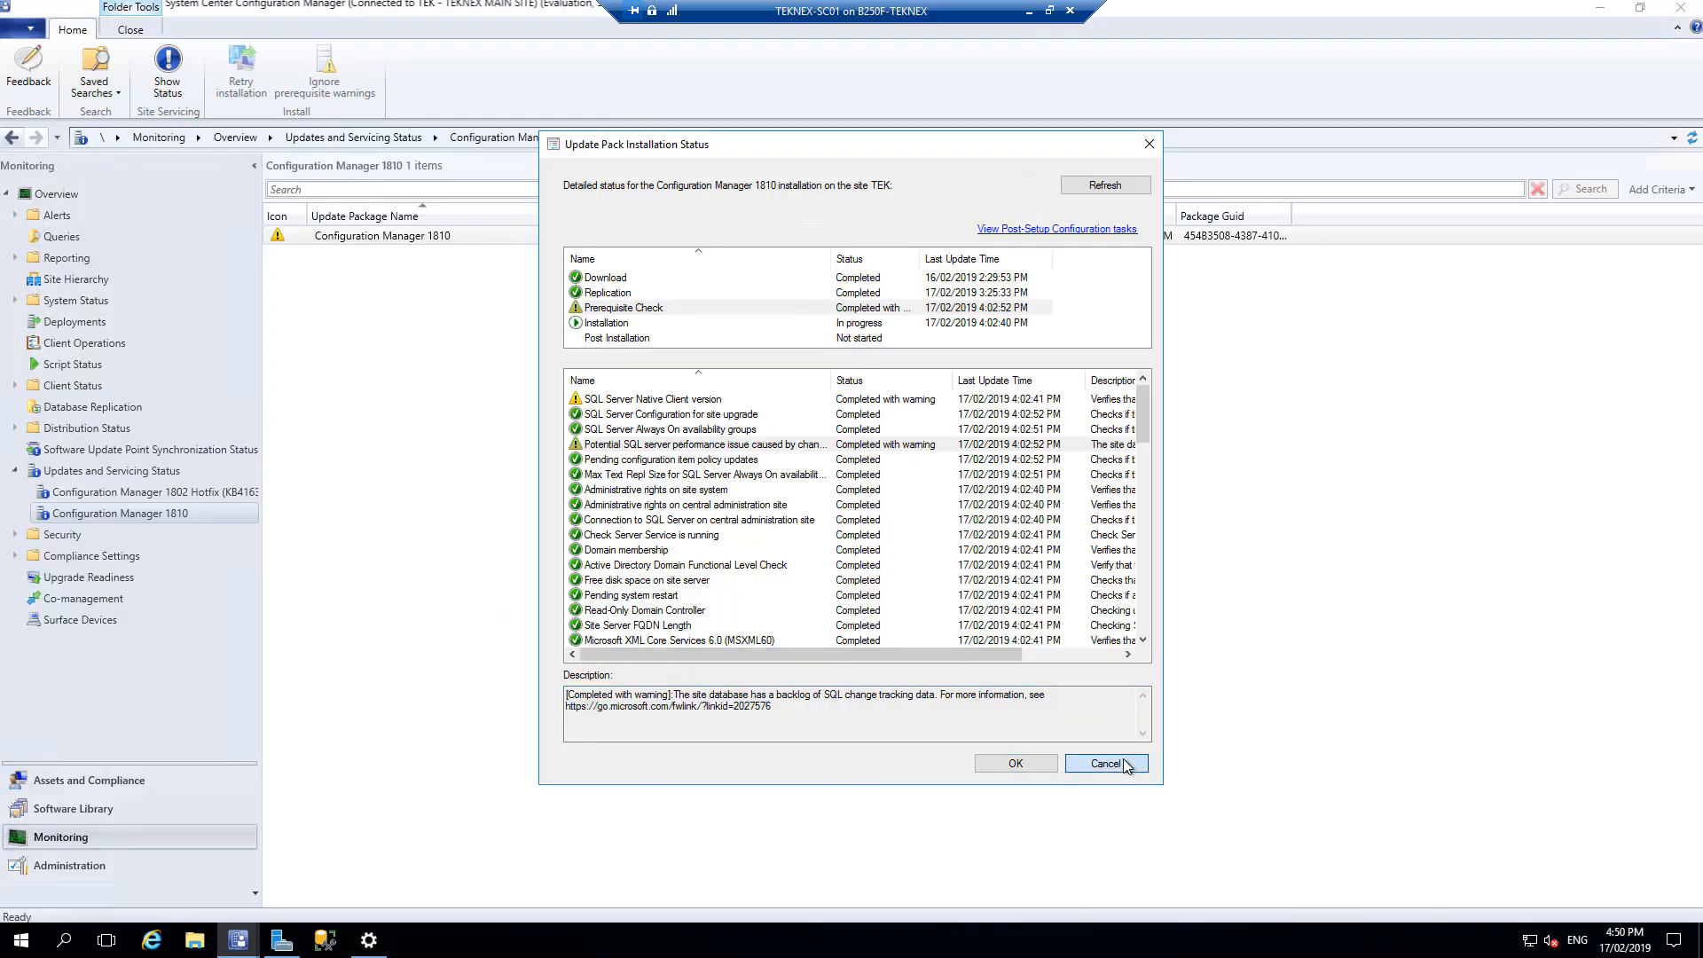
pyautogui.click(80, 873)
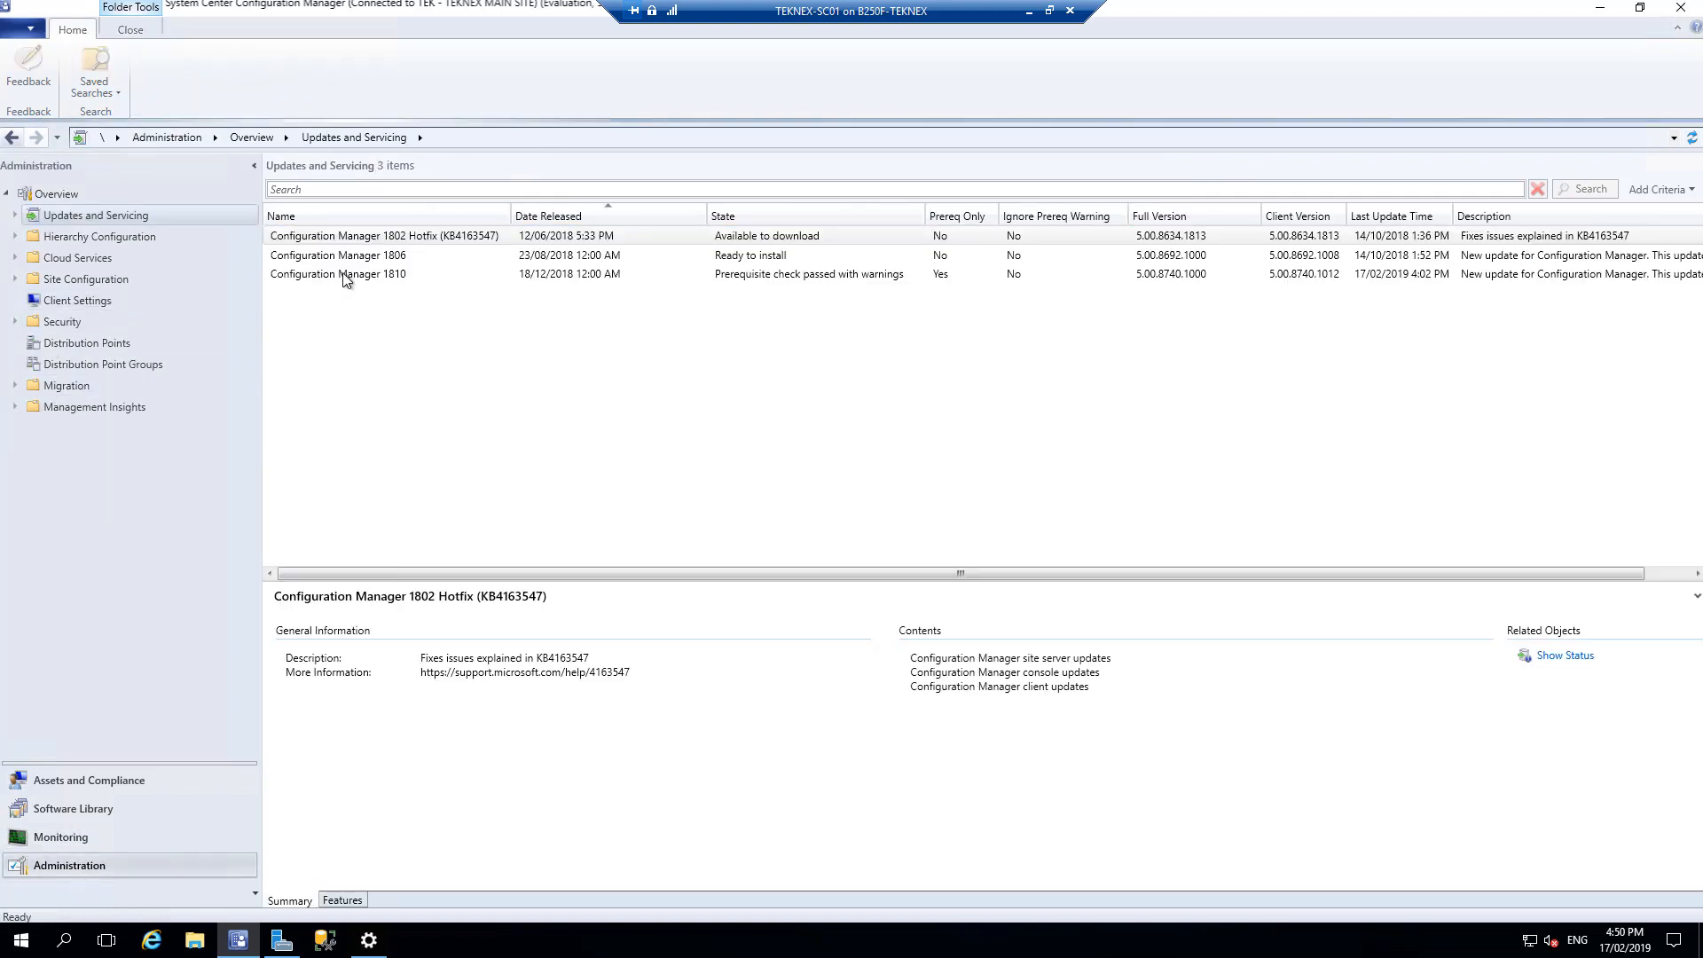
# - Compare the update actions available for Configuration Manager 1810 and the Configuration Manager 1802 Hotfix (KB4163547)
pyautogui.click(344, 279)
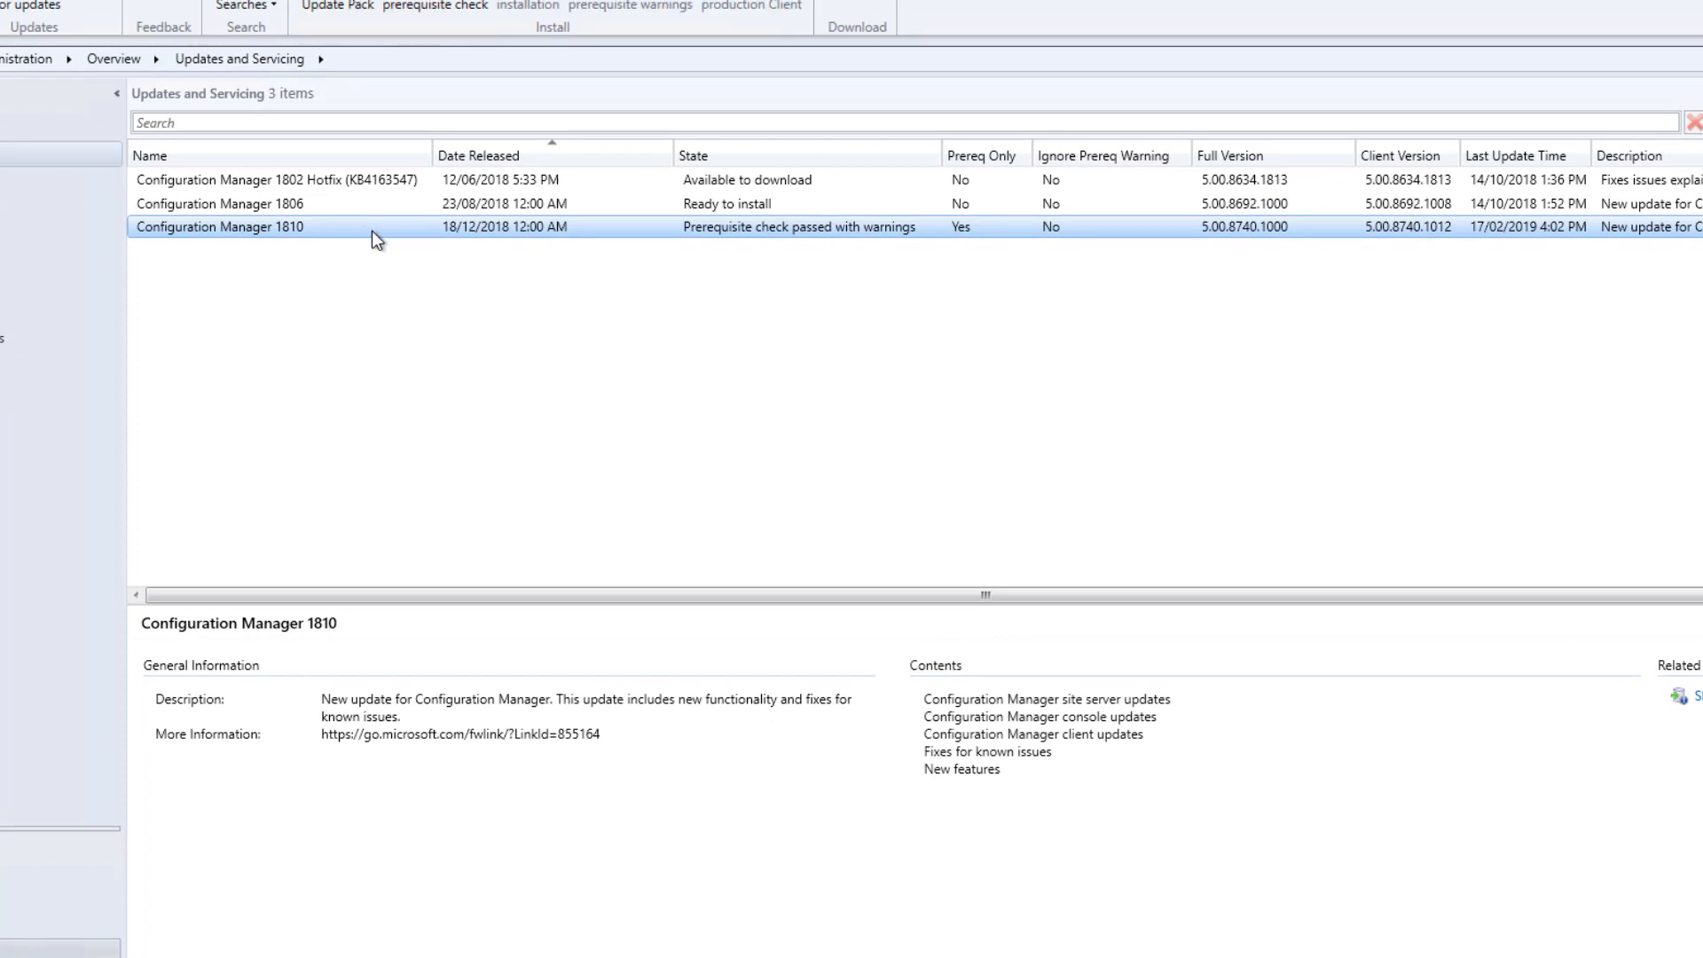
pyautogui.rightClick(456, 275)
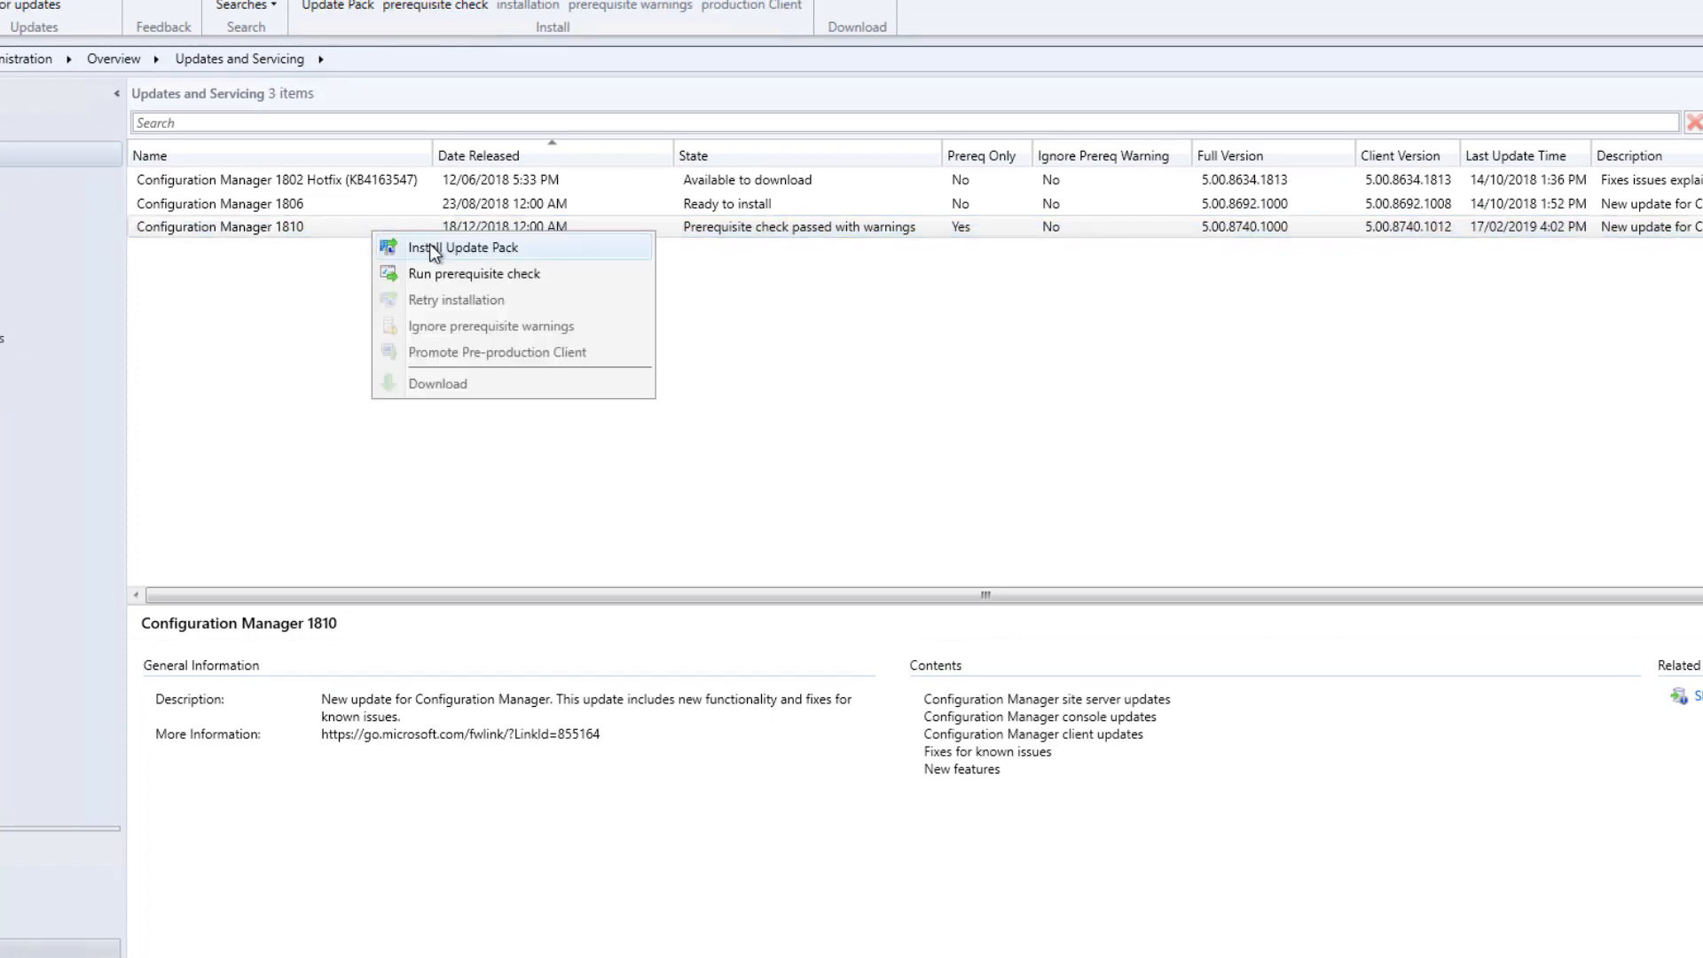
pyautogui.click(225, 292)
pyautogui.click(673, 234)
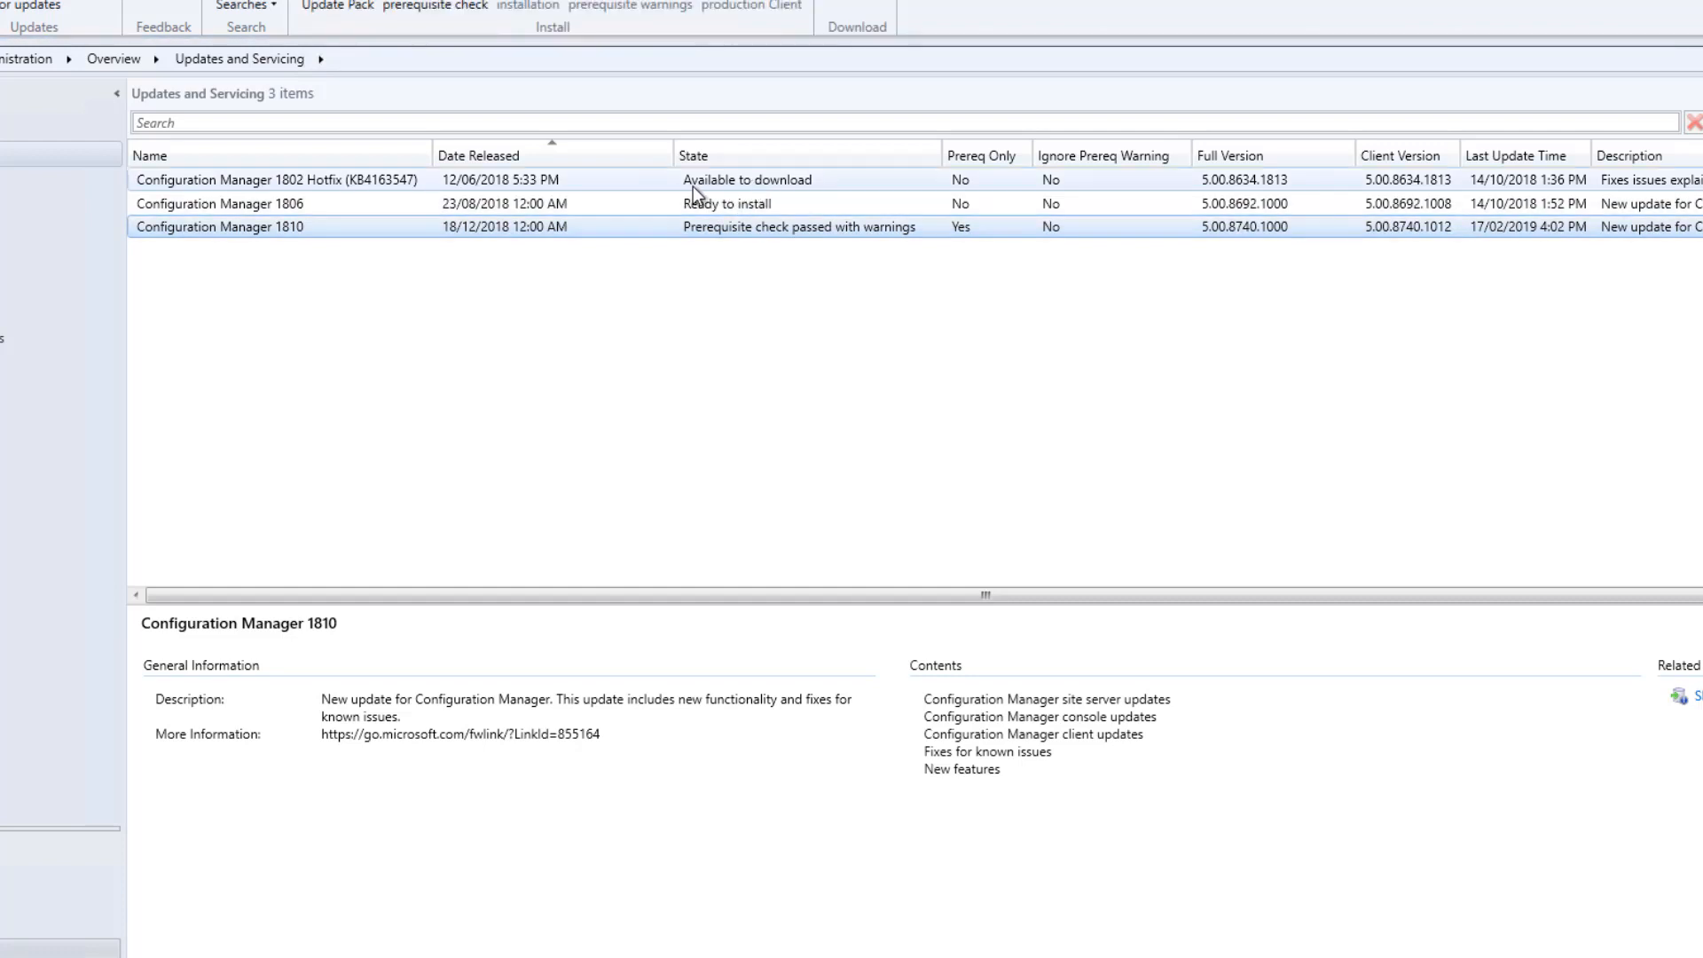
pyautogui.click(325, 181)
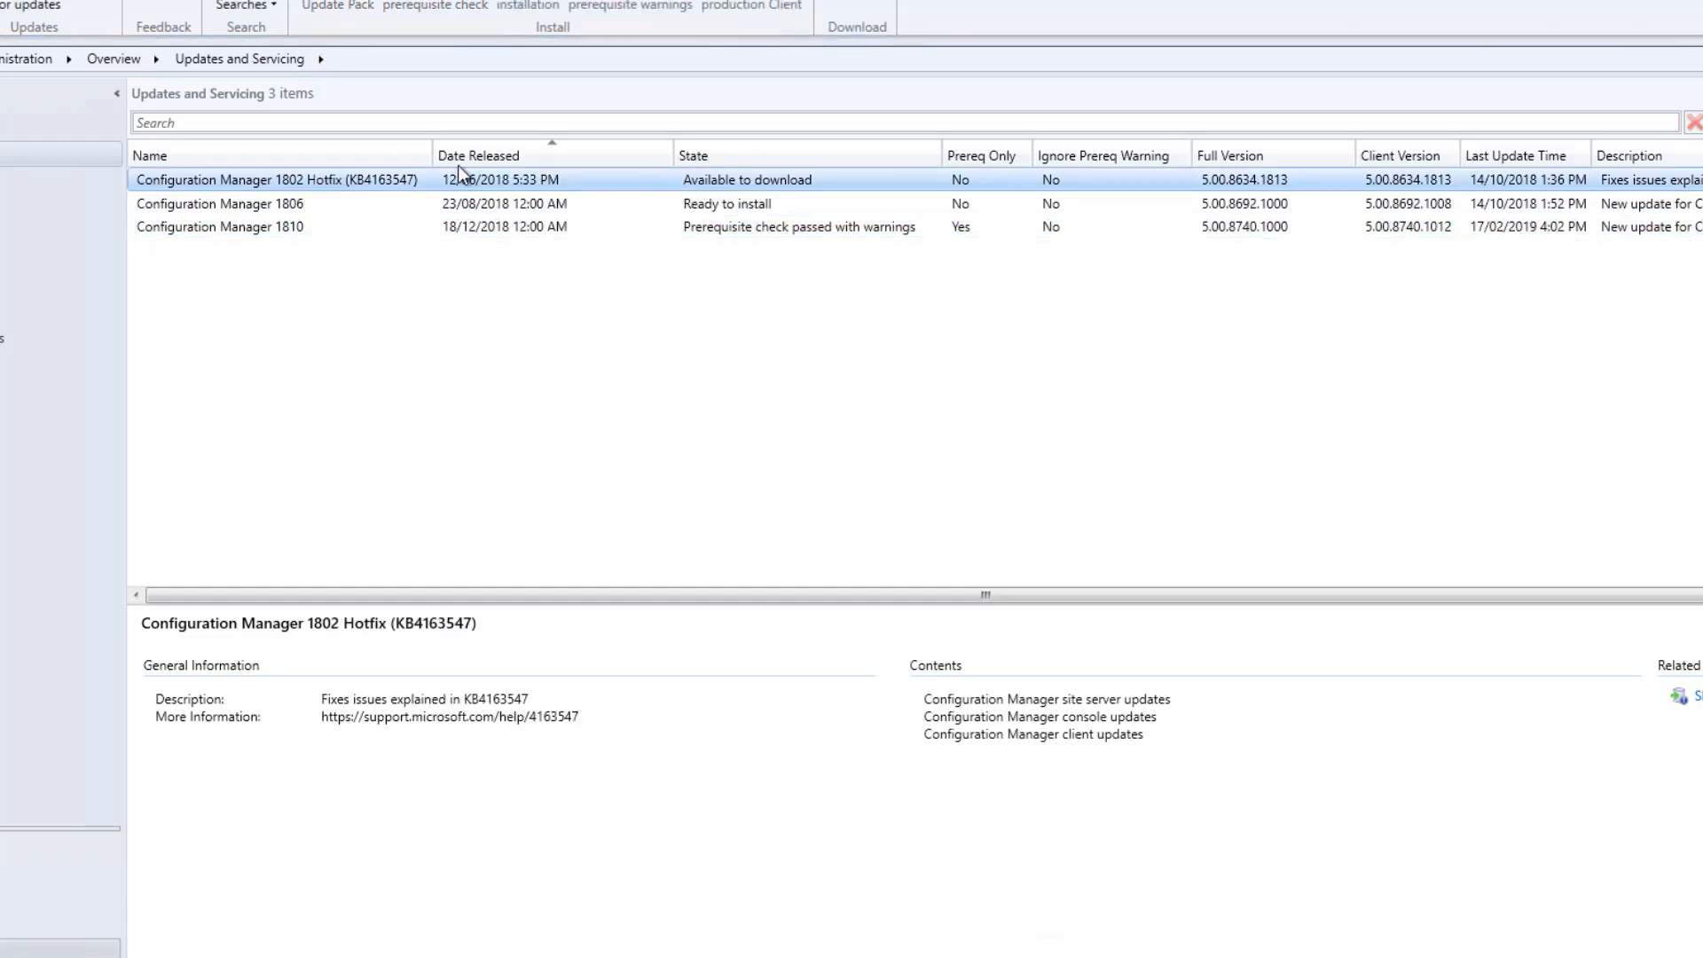
pyautogui.rightClick(641, 176)
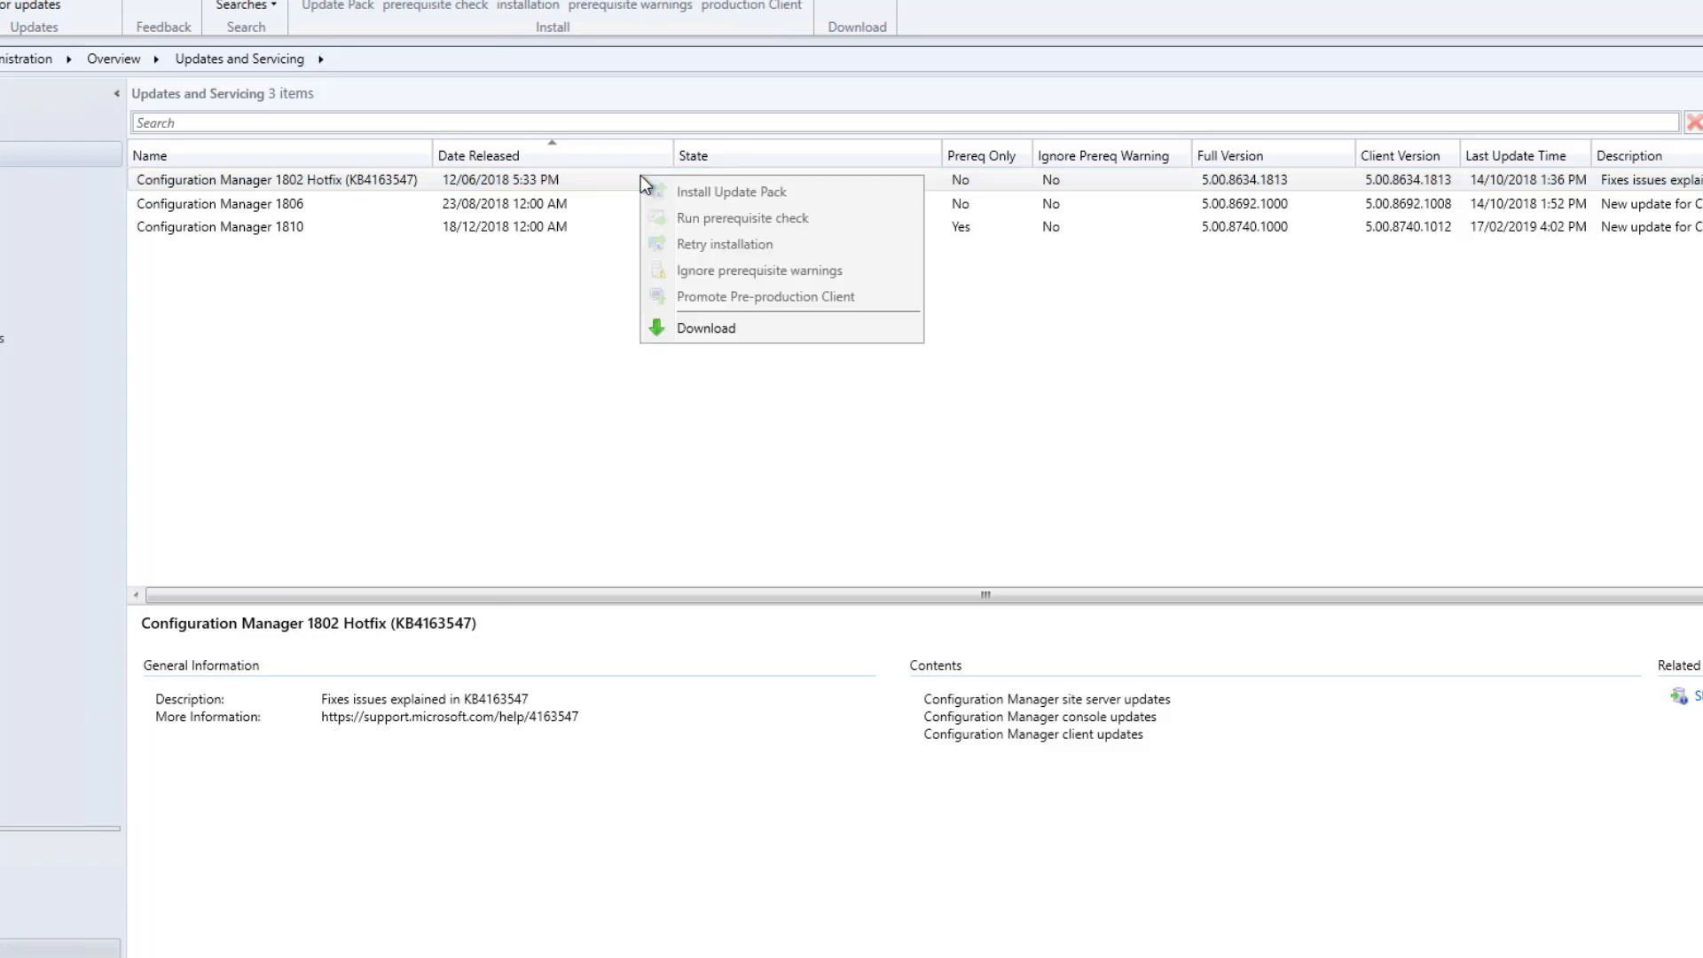
pyautogui.click(728, 328)
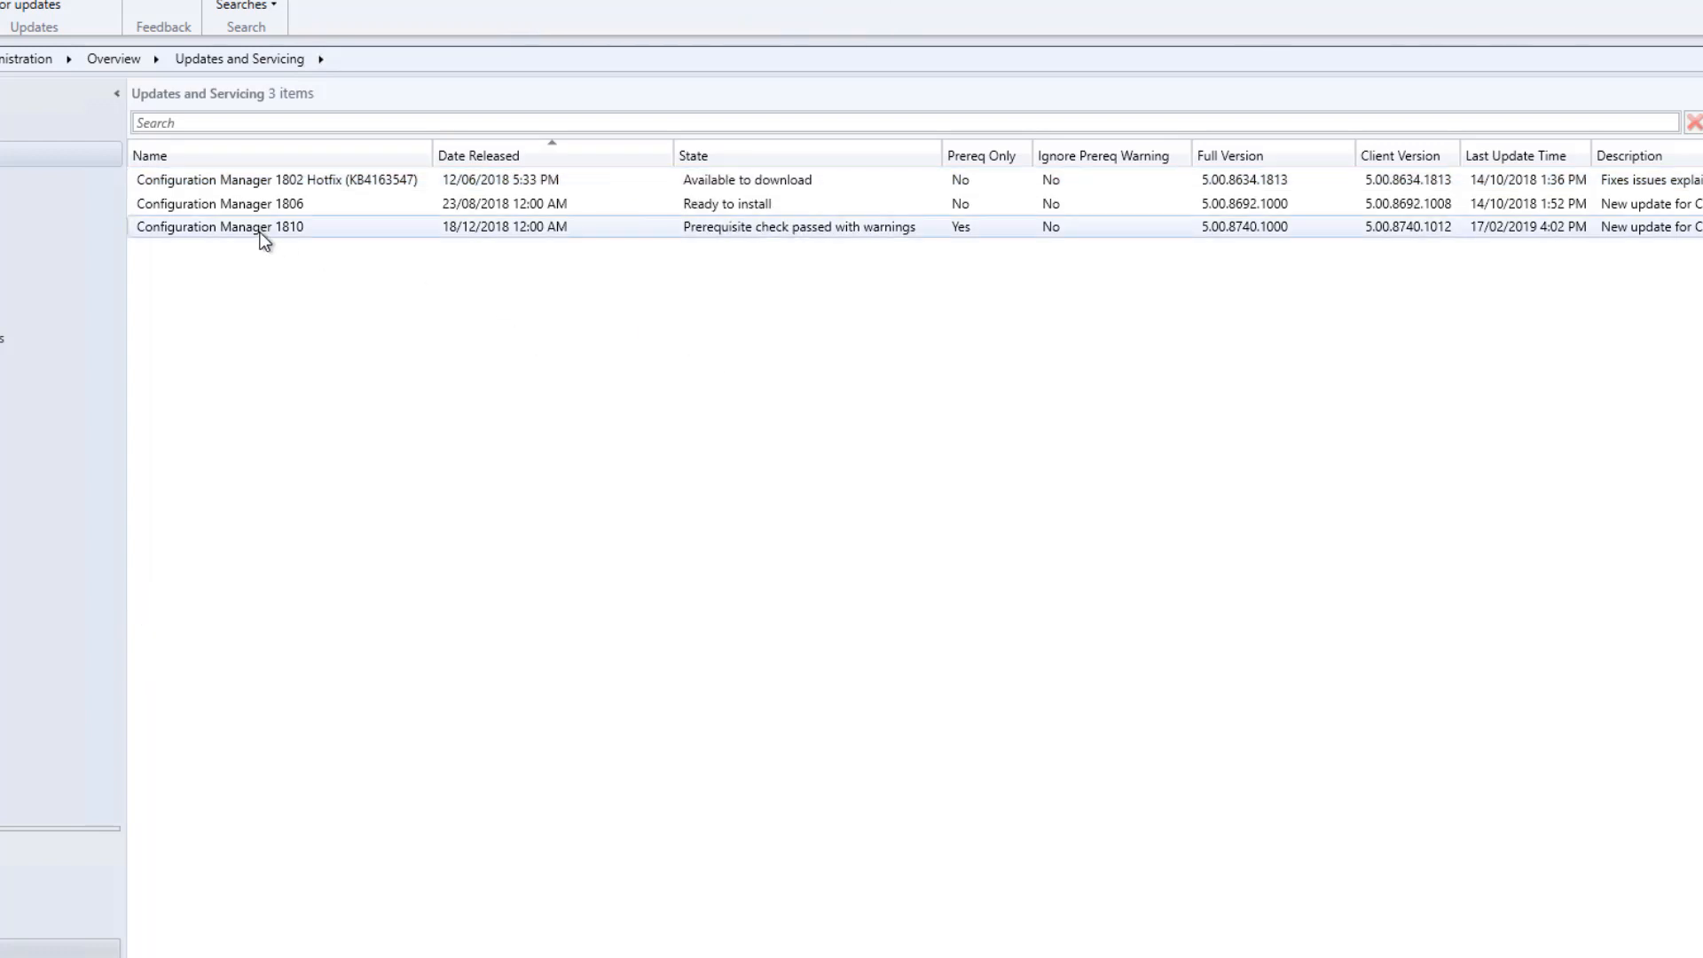
pyautogui.click(264, 229)
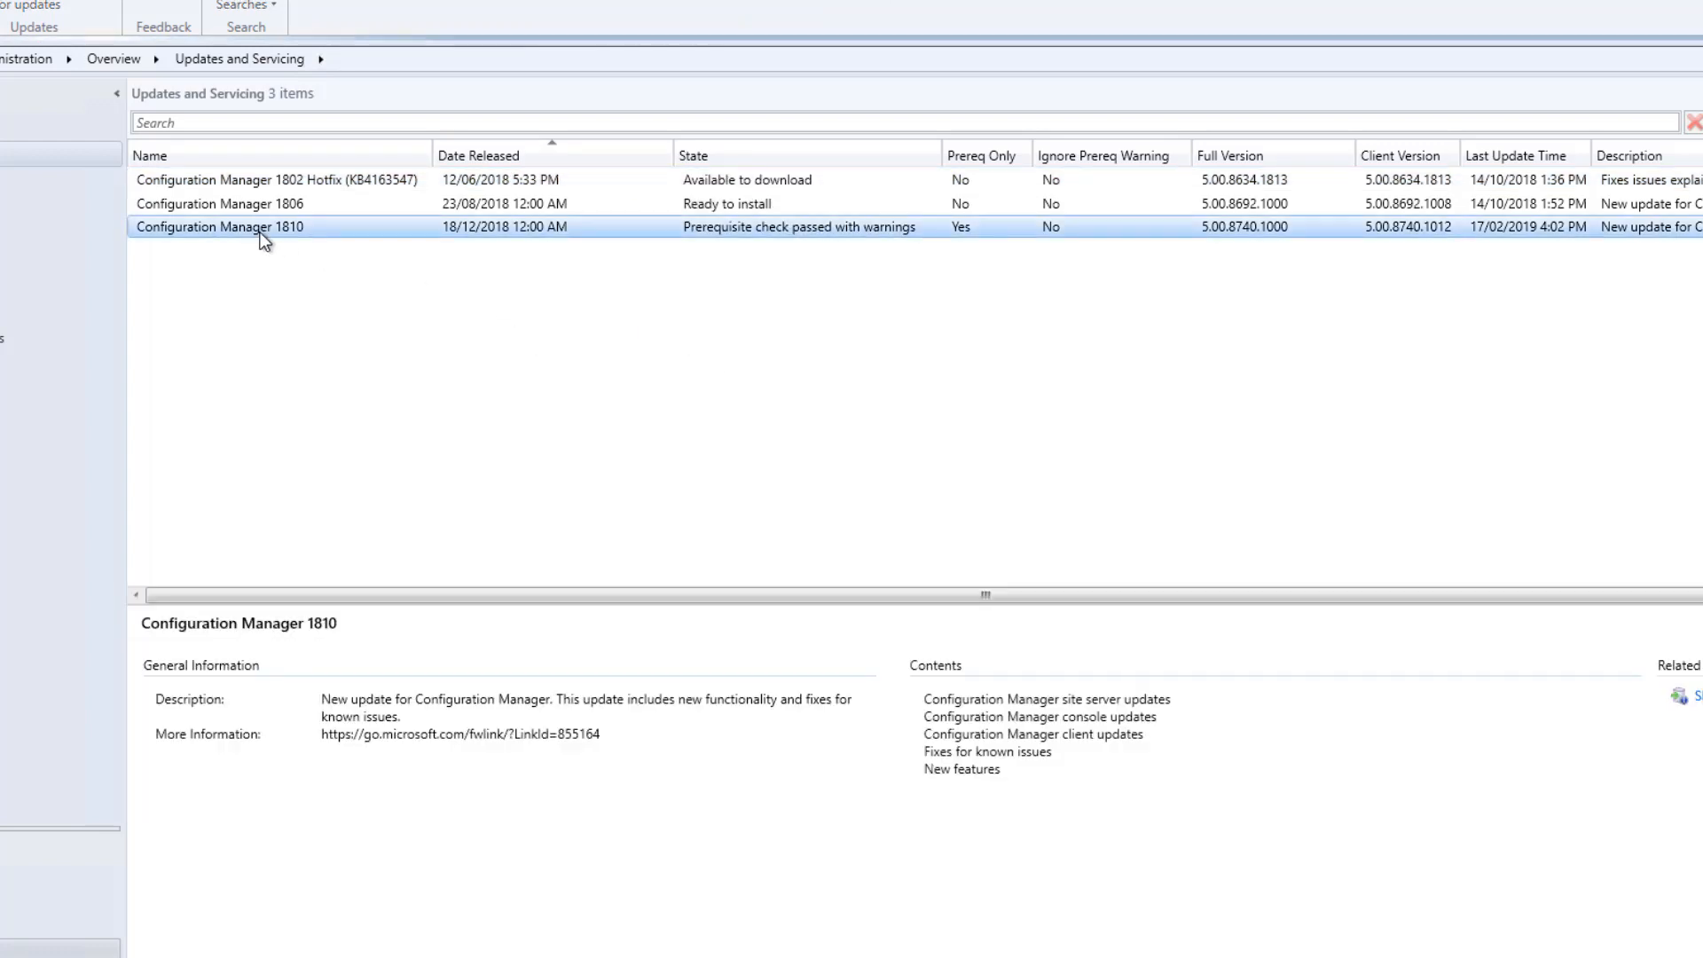
pyautogui.rightClick(718, 234)
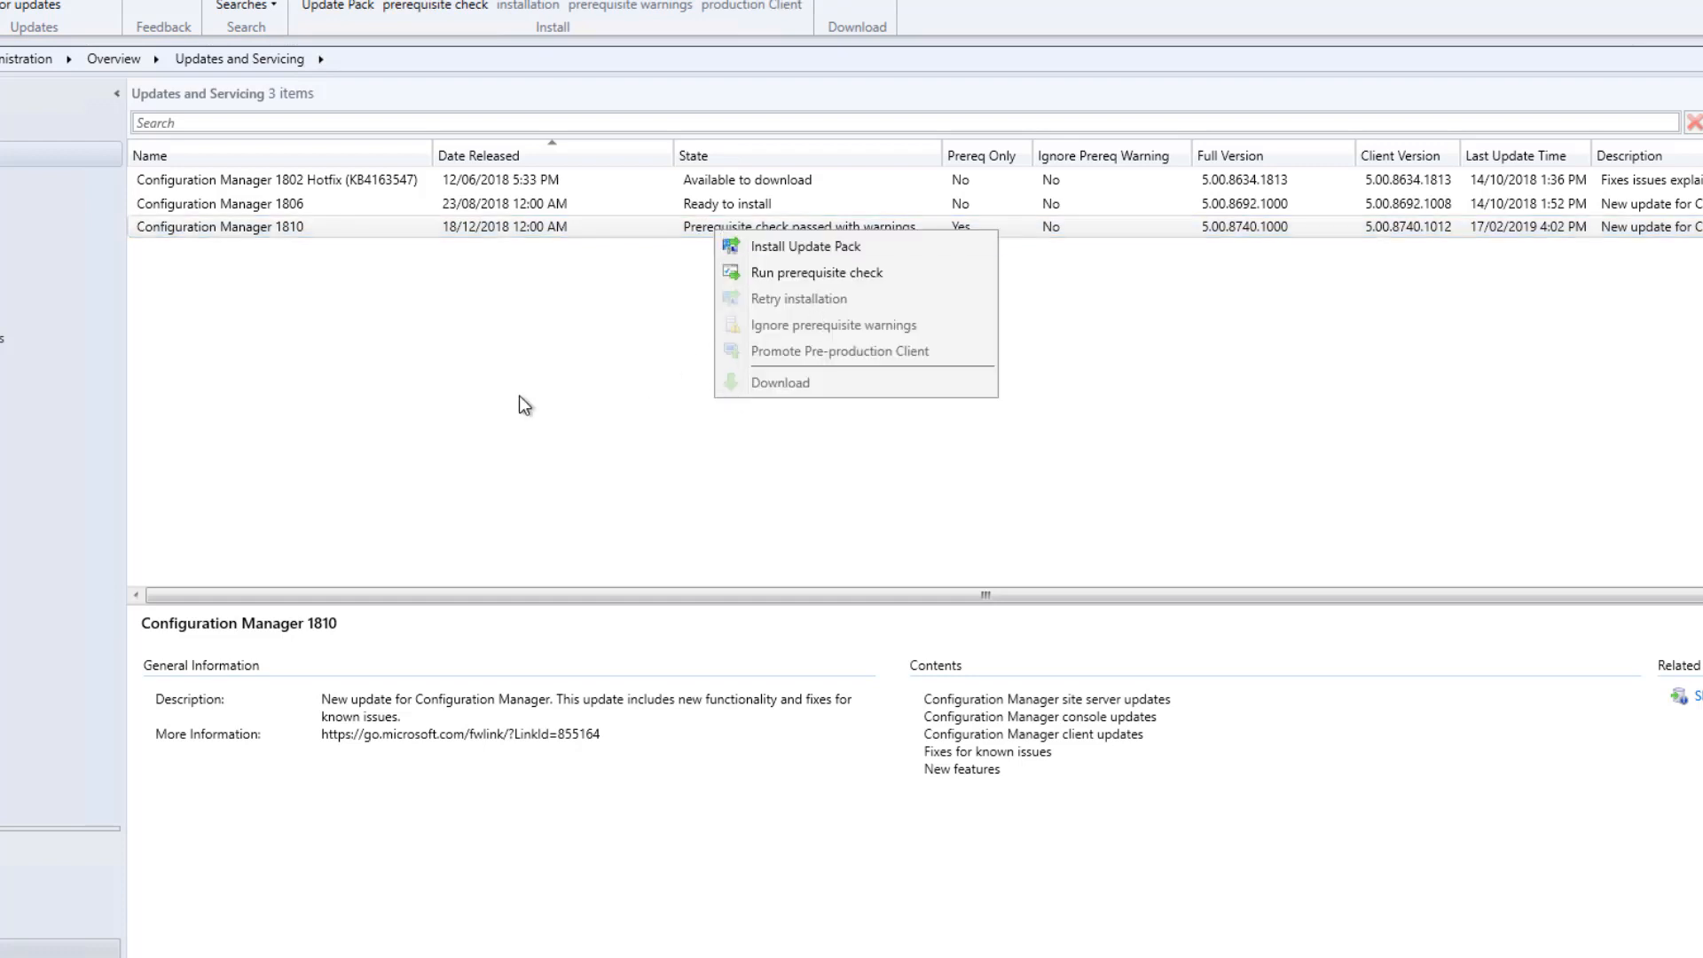
pyautogui.click(519, 395)
# - Start the Install Update Pack wizard for Configuration Manager 1810 and set it to ignore any prerequisite check warnings
pyautogui.click(760, 227)
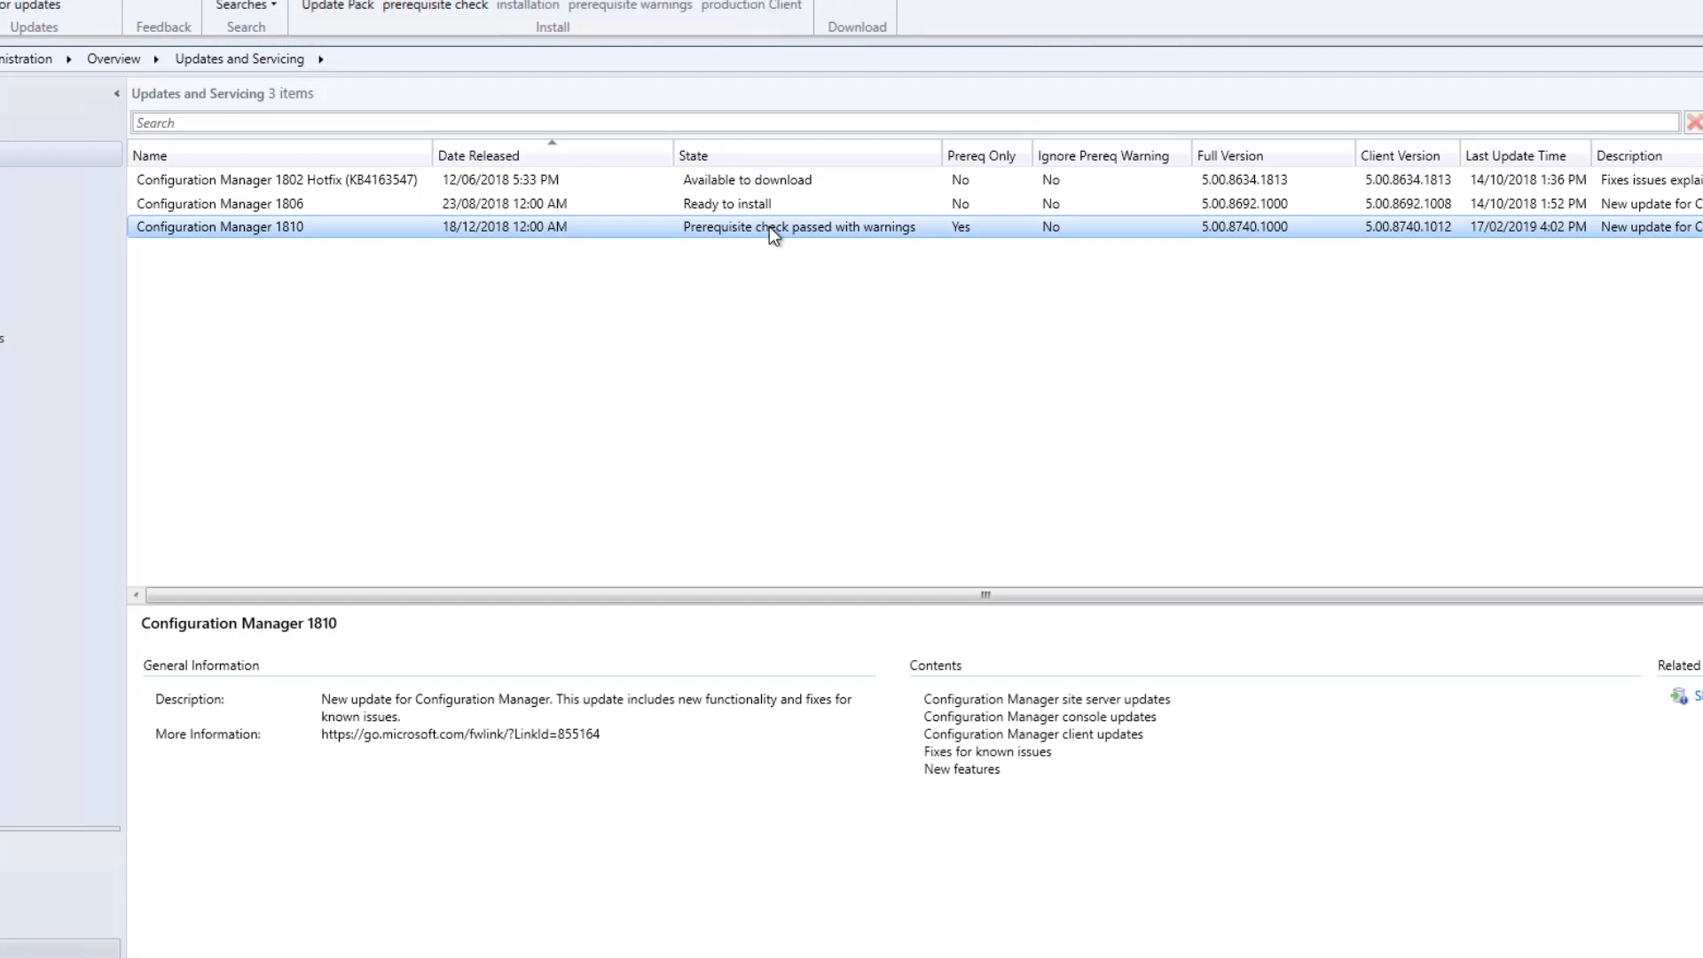
pyautogui.rightClick(771, 234)
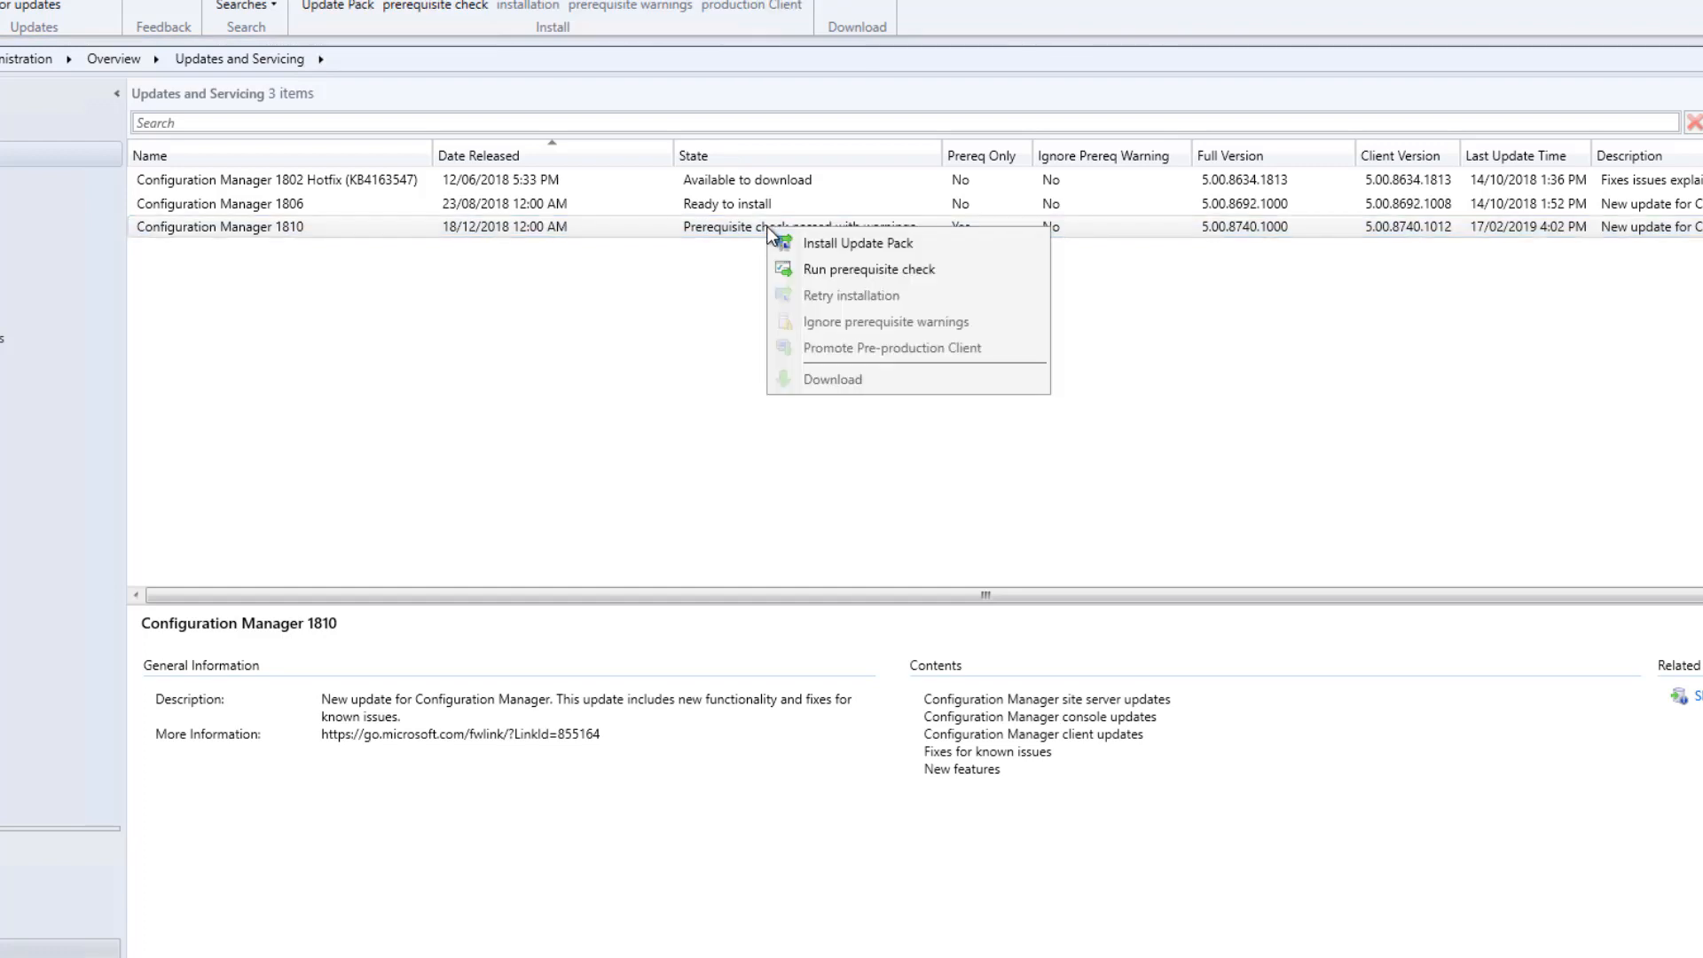
pyautogui.click(894, 242)
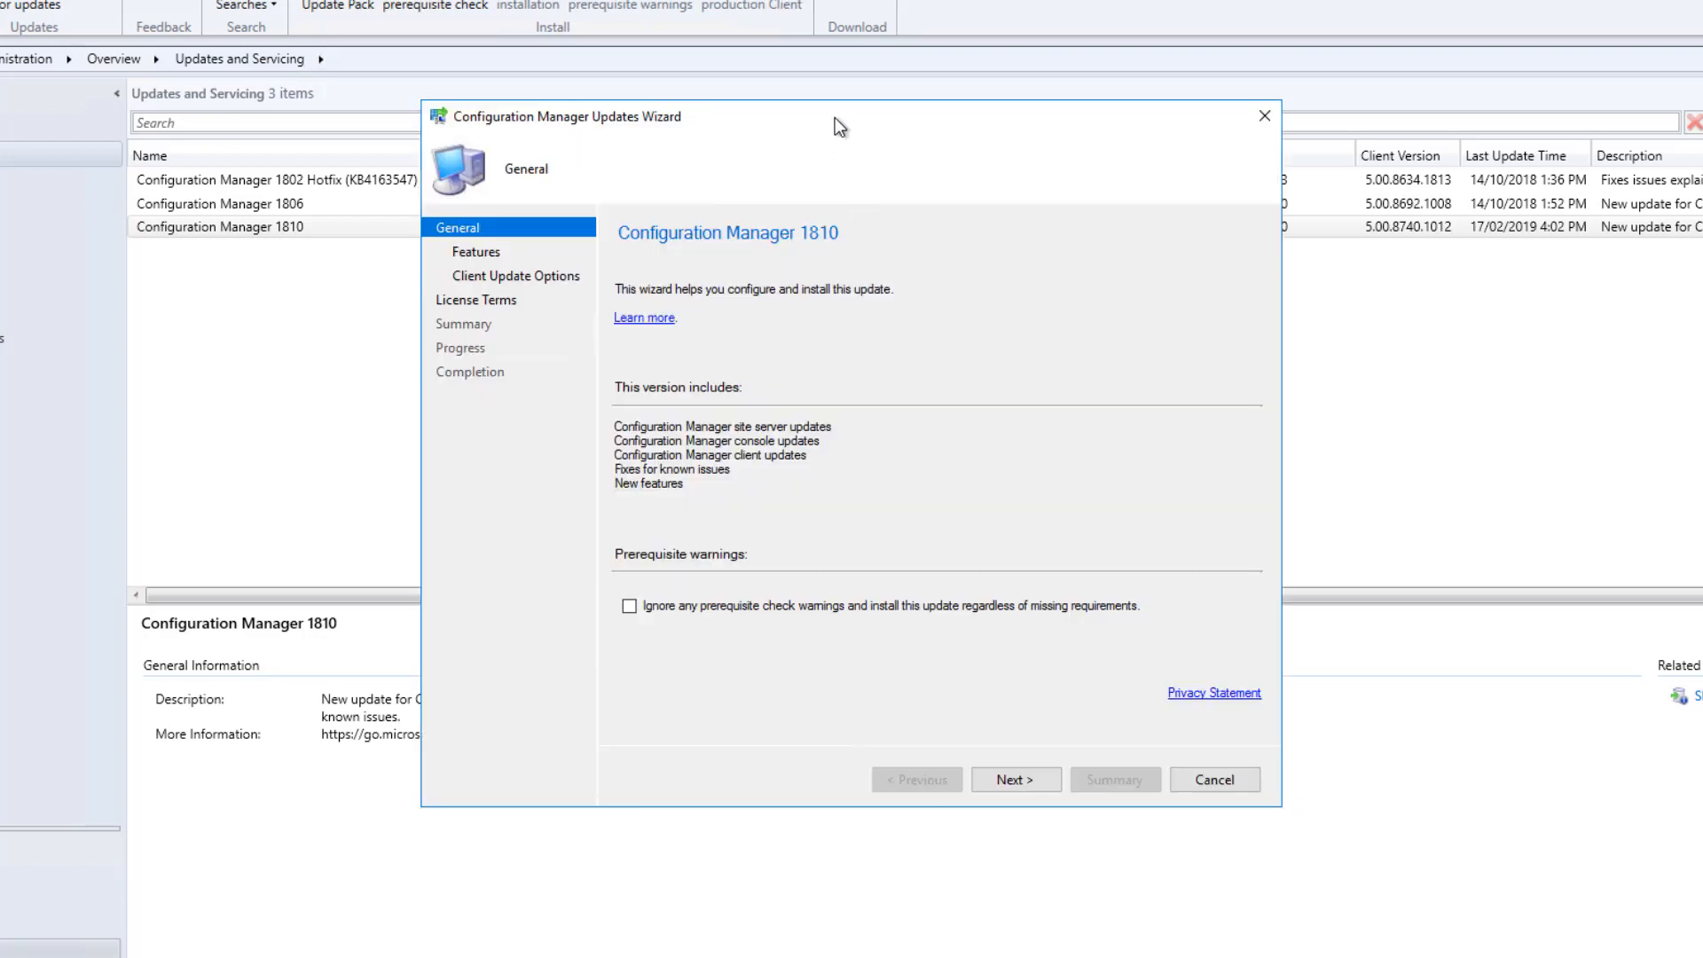
pyautogui.moveTo(834, 117); pyautogui.dragTo(832, 97)
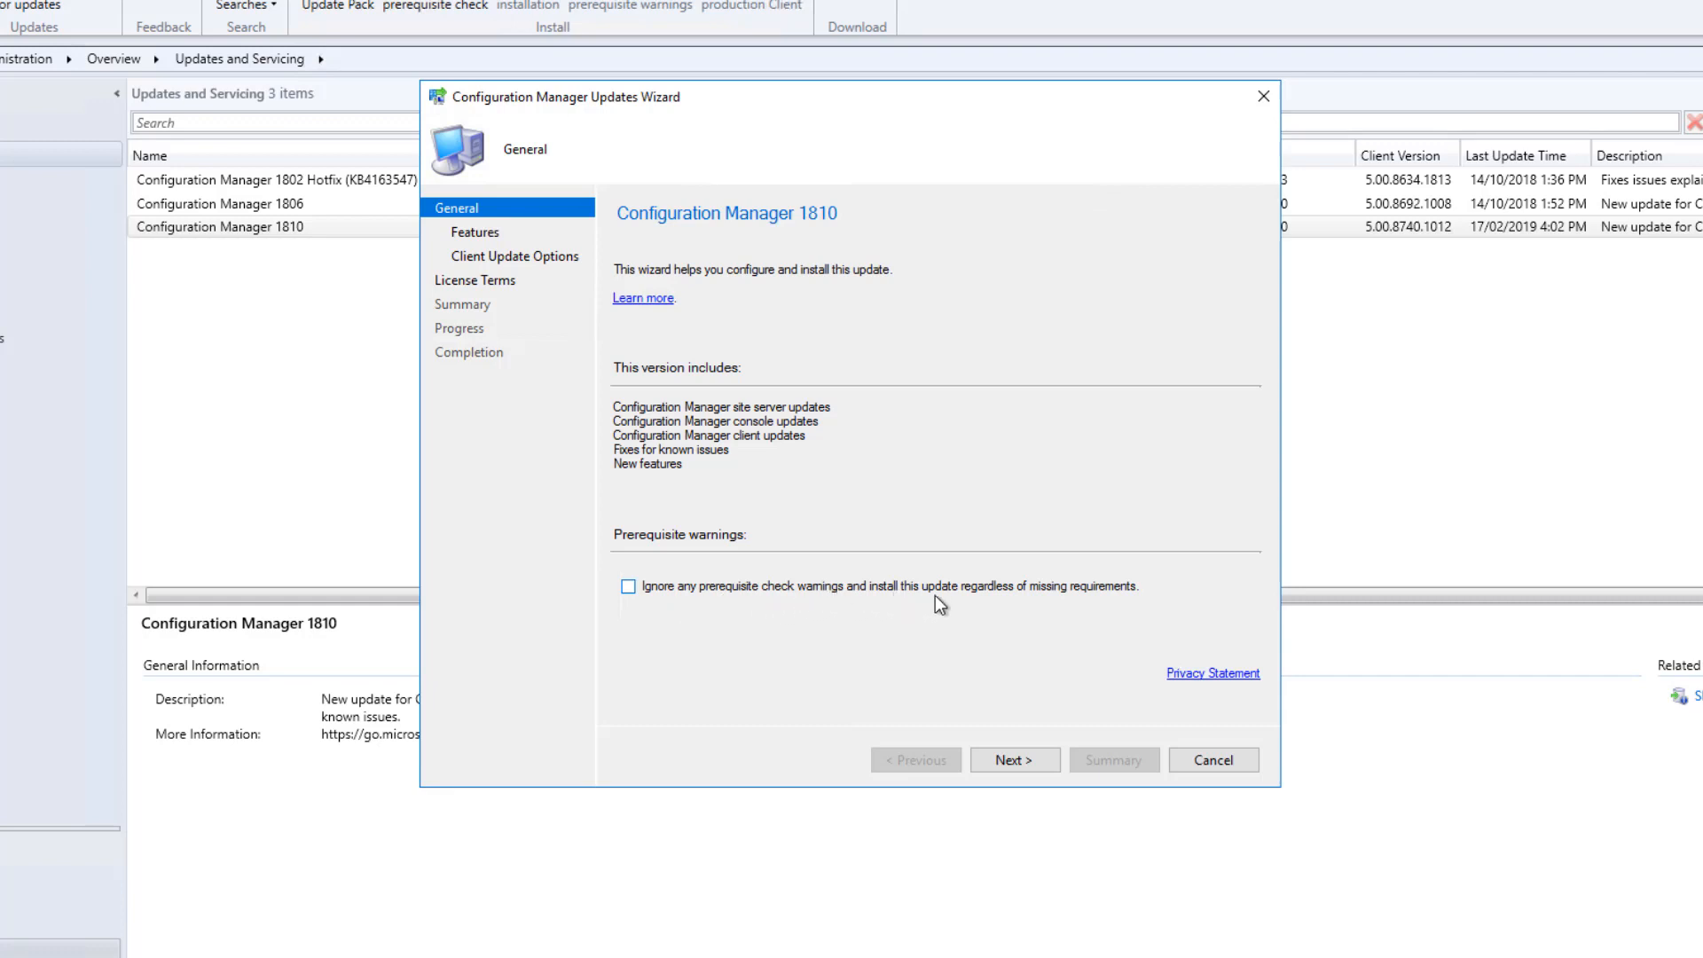
pyautogui.click(629, 587)
pyautogui.click(1001, 761)
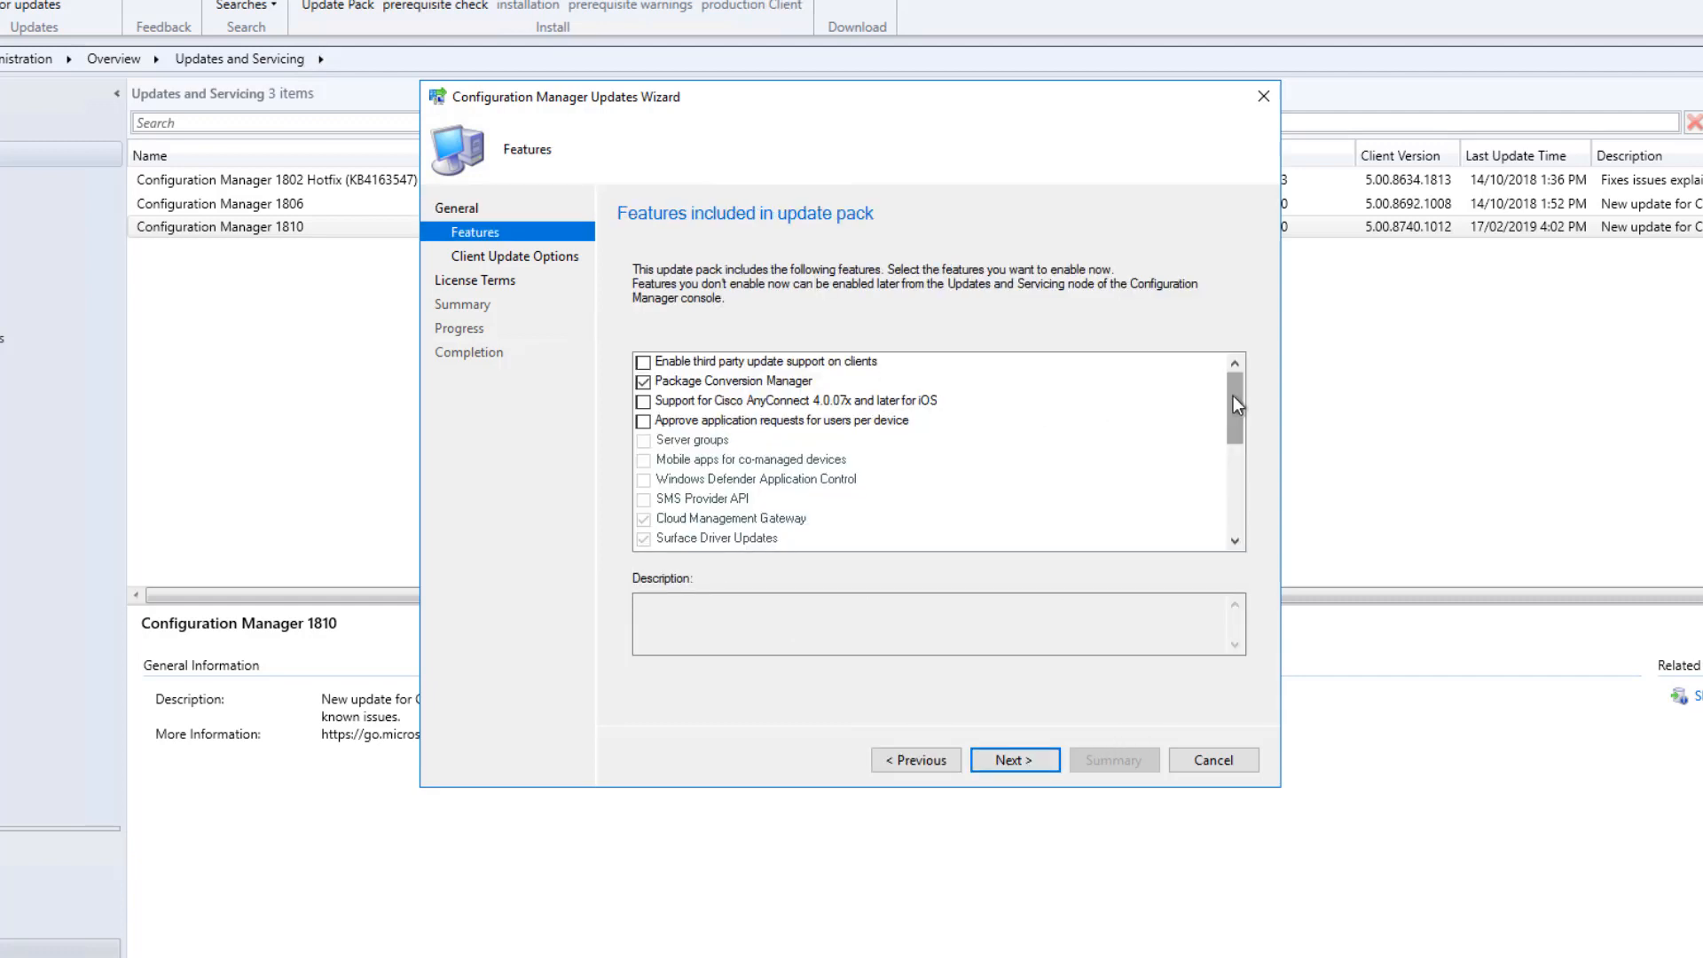
# - Keep Package Conversion Manager enabled among the update features and accept Upgrade without validating as the client update option
pyautogui.moveTo(1233, 396)
pyautogui.mouseDown()
pyautogui.moveTo(1245, 494)
pyautogui.moveTo(1240, 390)
pyautogui.mouseUp()
pyautogui.click(1020, 763)
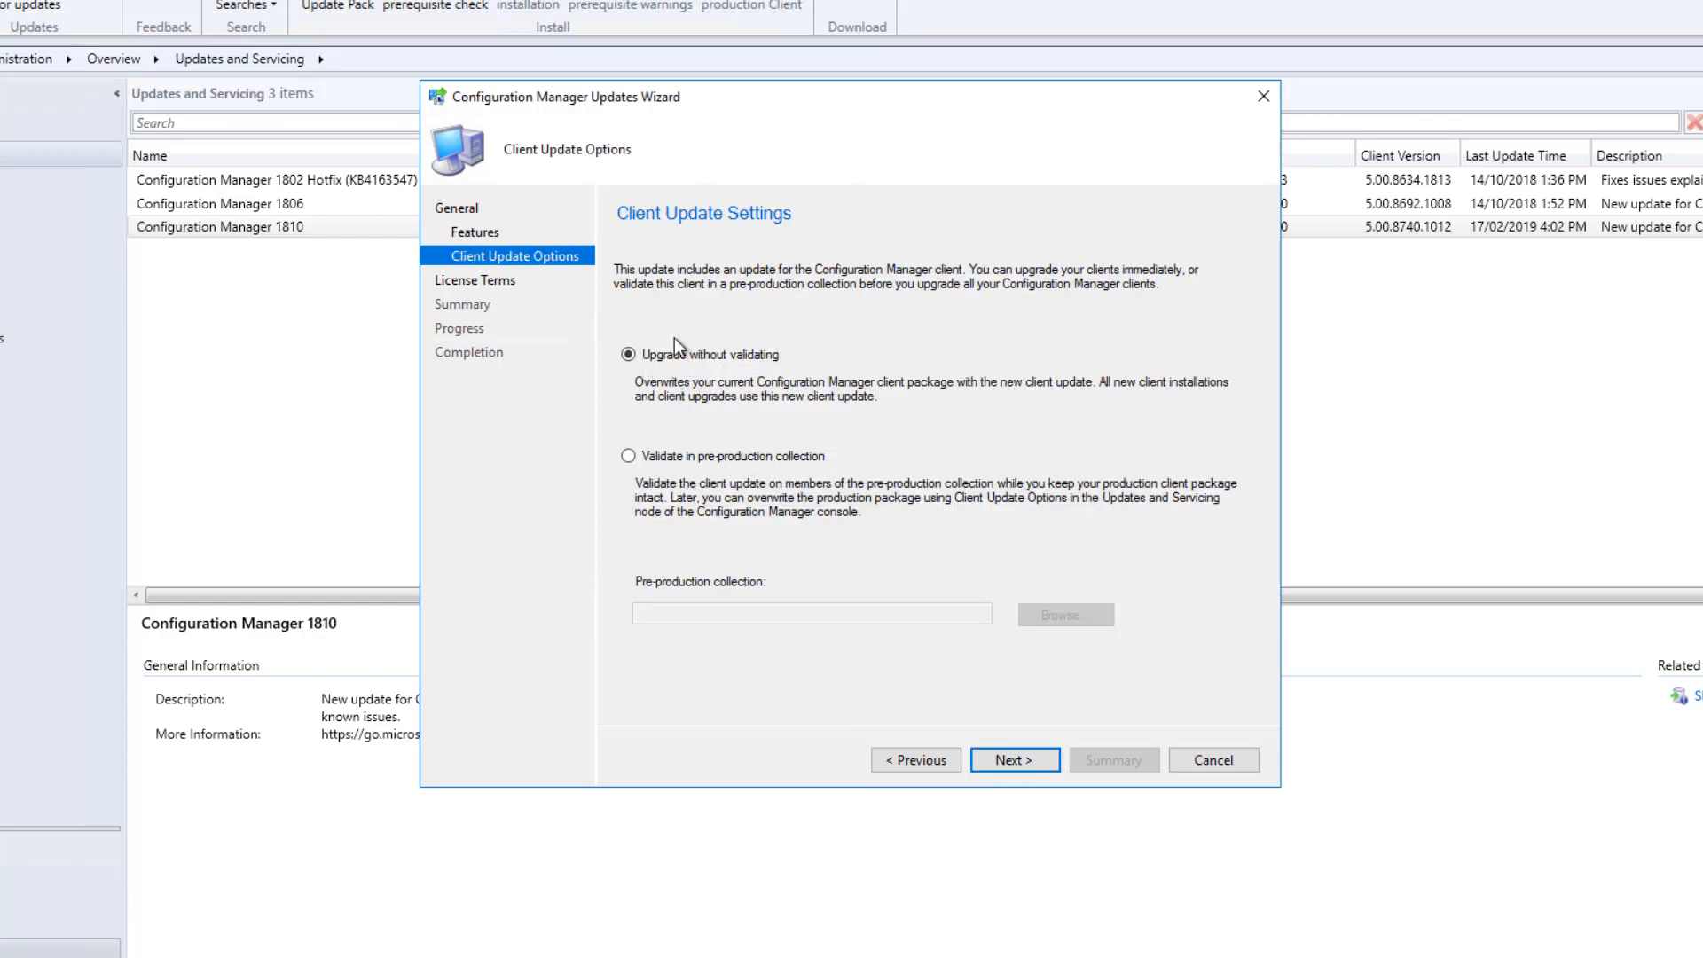
pyautogui.click(1048, 768)
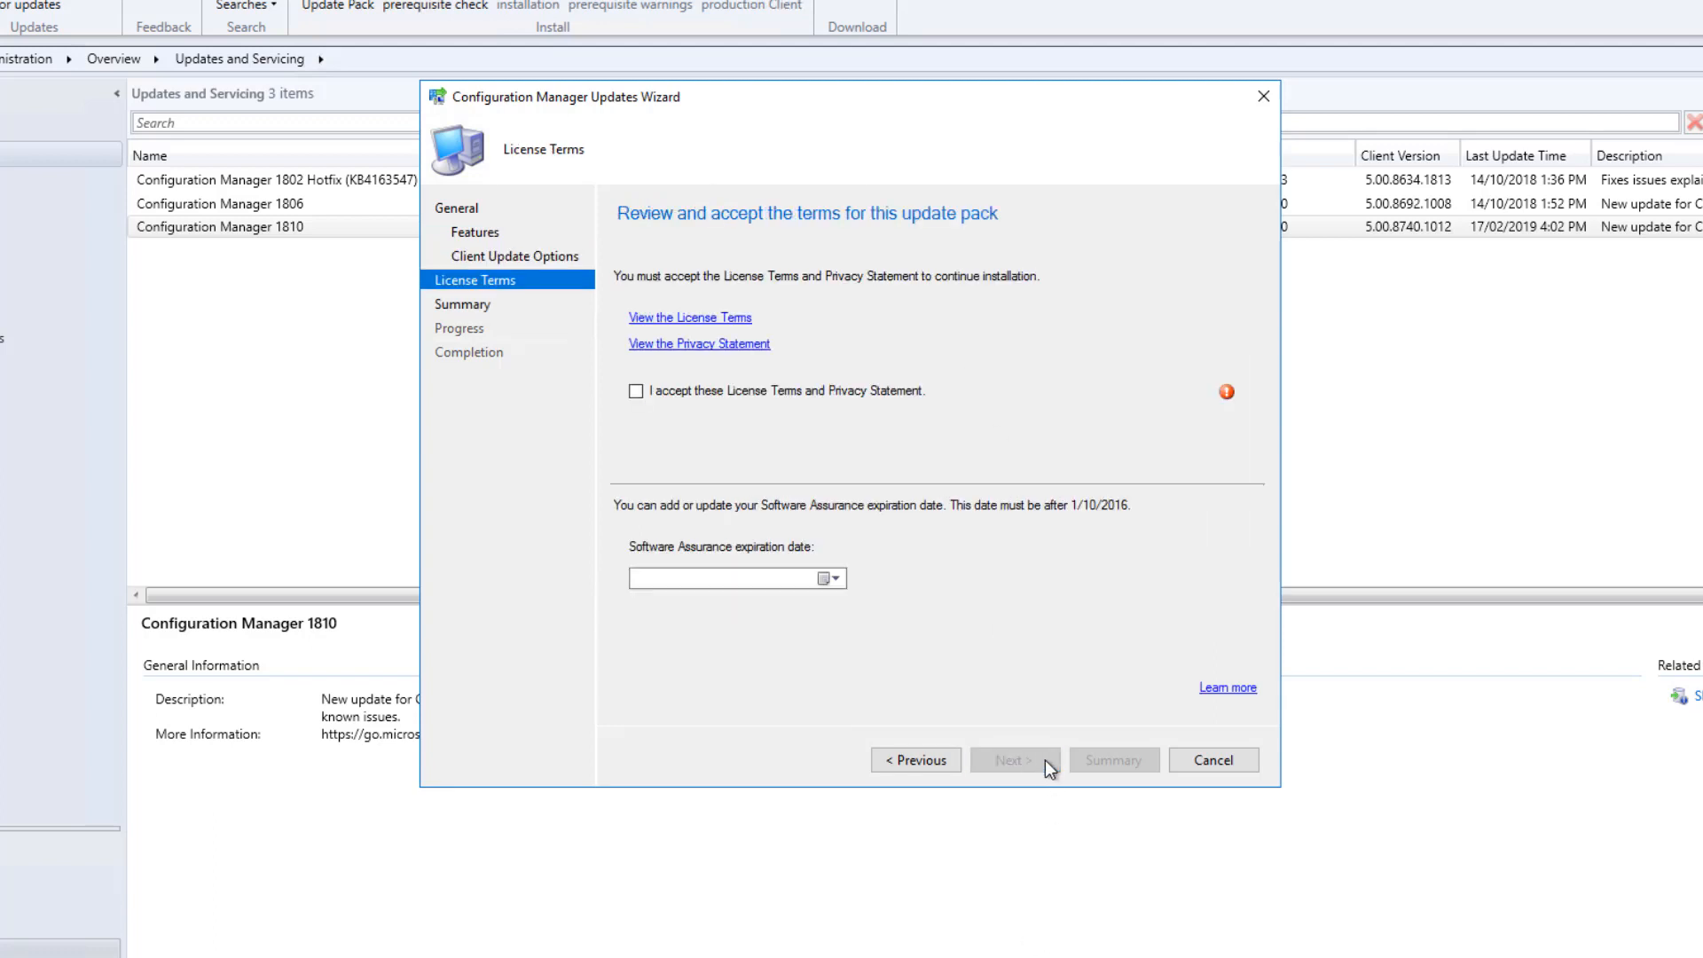
# - Accept the License Terms and Privacy Statement, confirm the summary to begin the update, and close the completed wizard
pyautogui.click(782, 396)
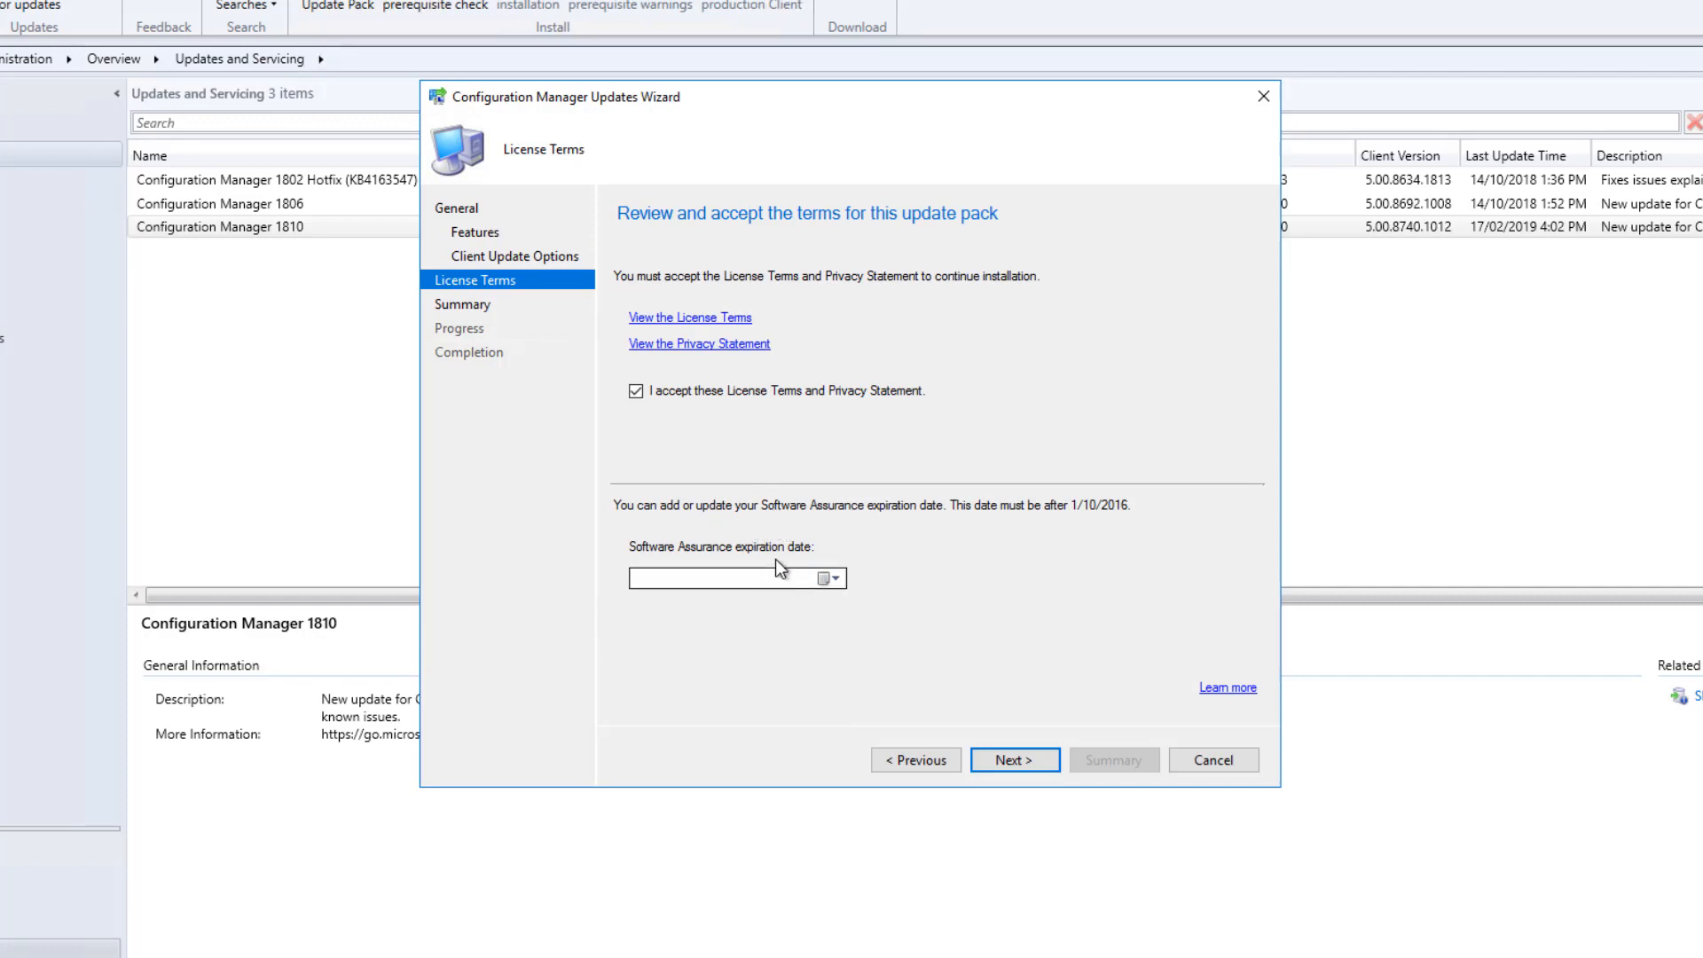
pyautogui.click(1029, 759)
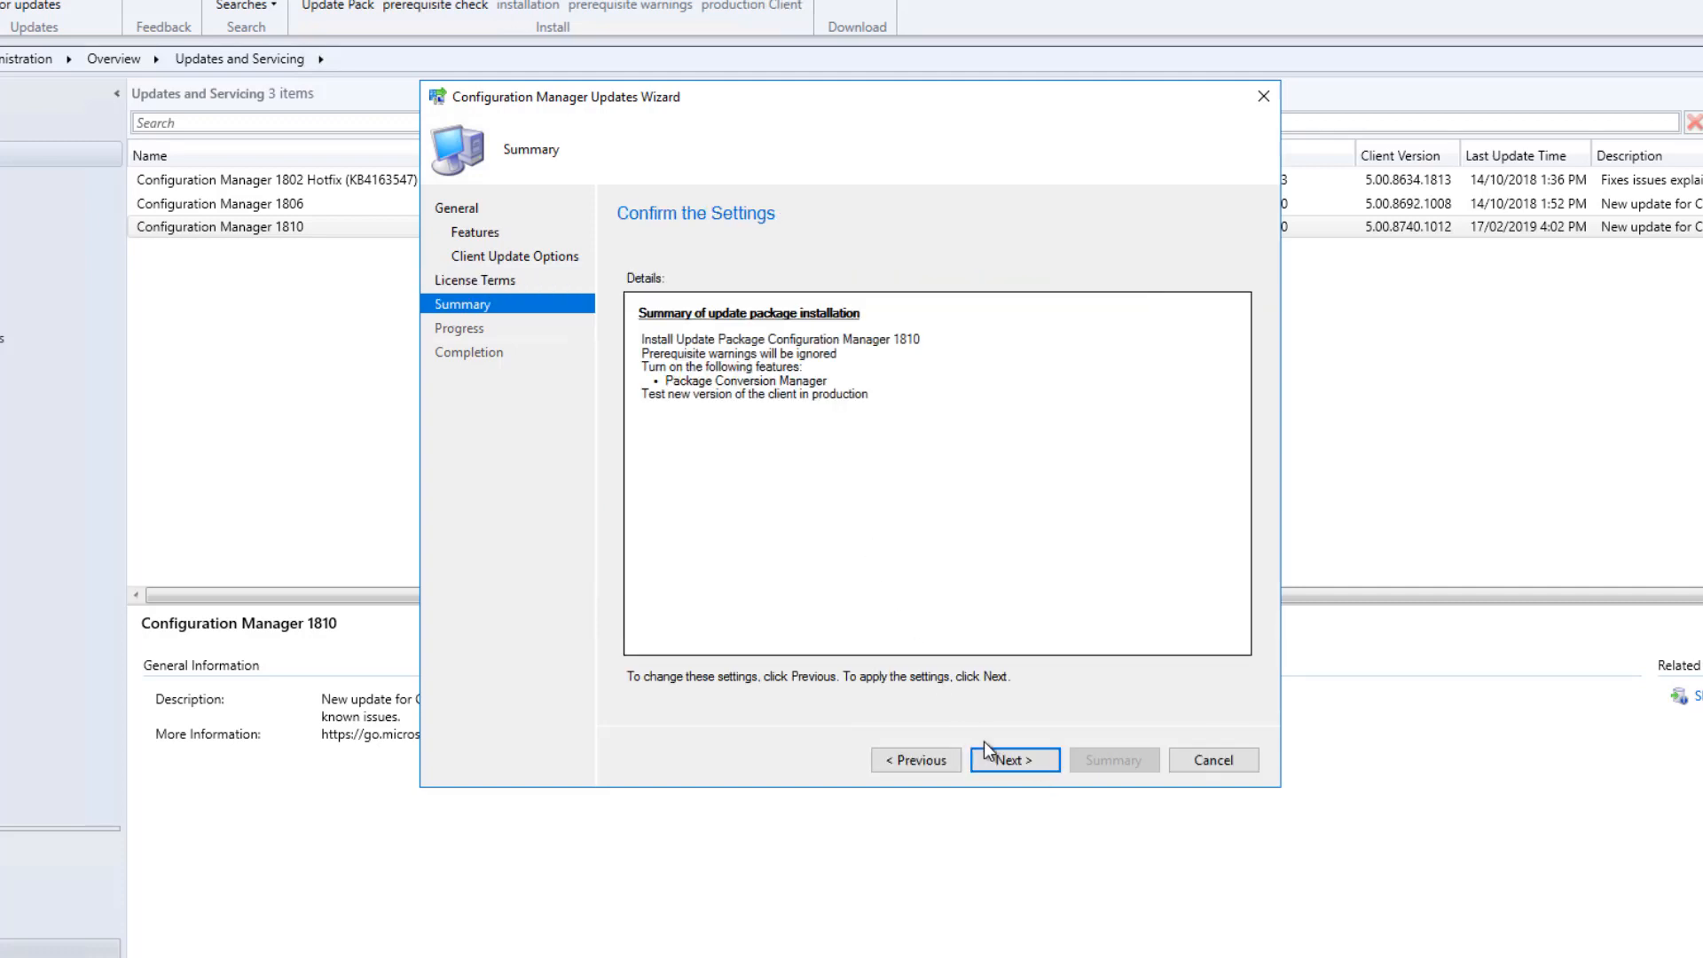
pyautogui.click(1013, 752)
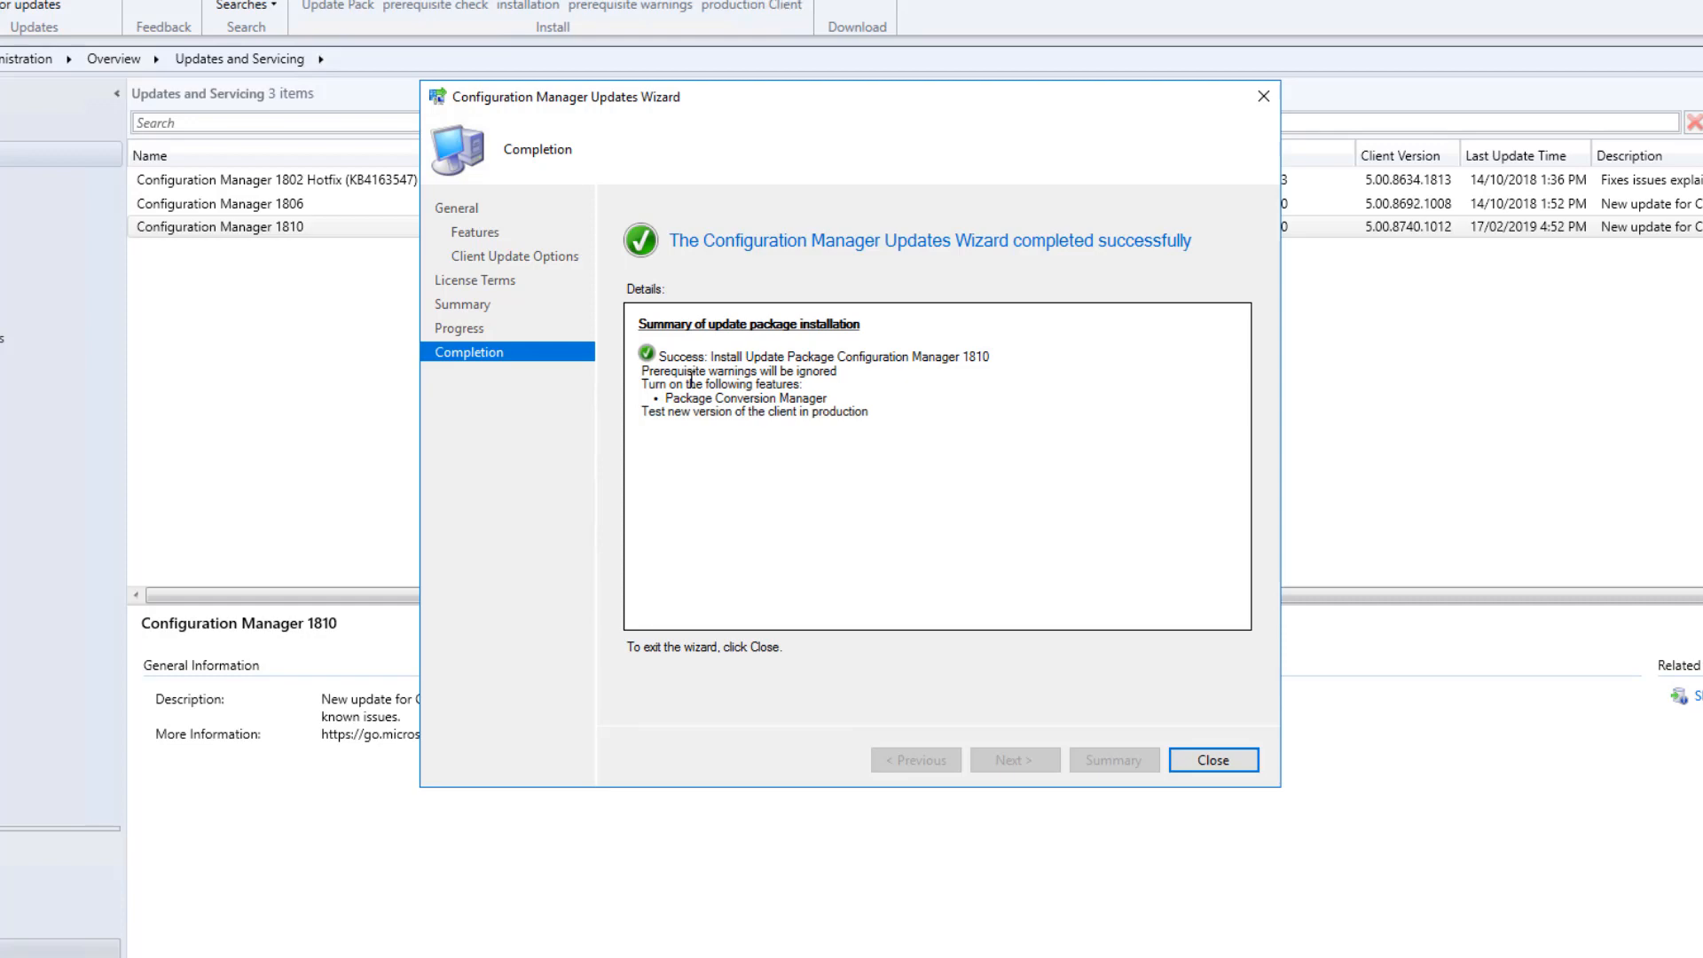
pyautogui.click(1244, 761)
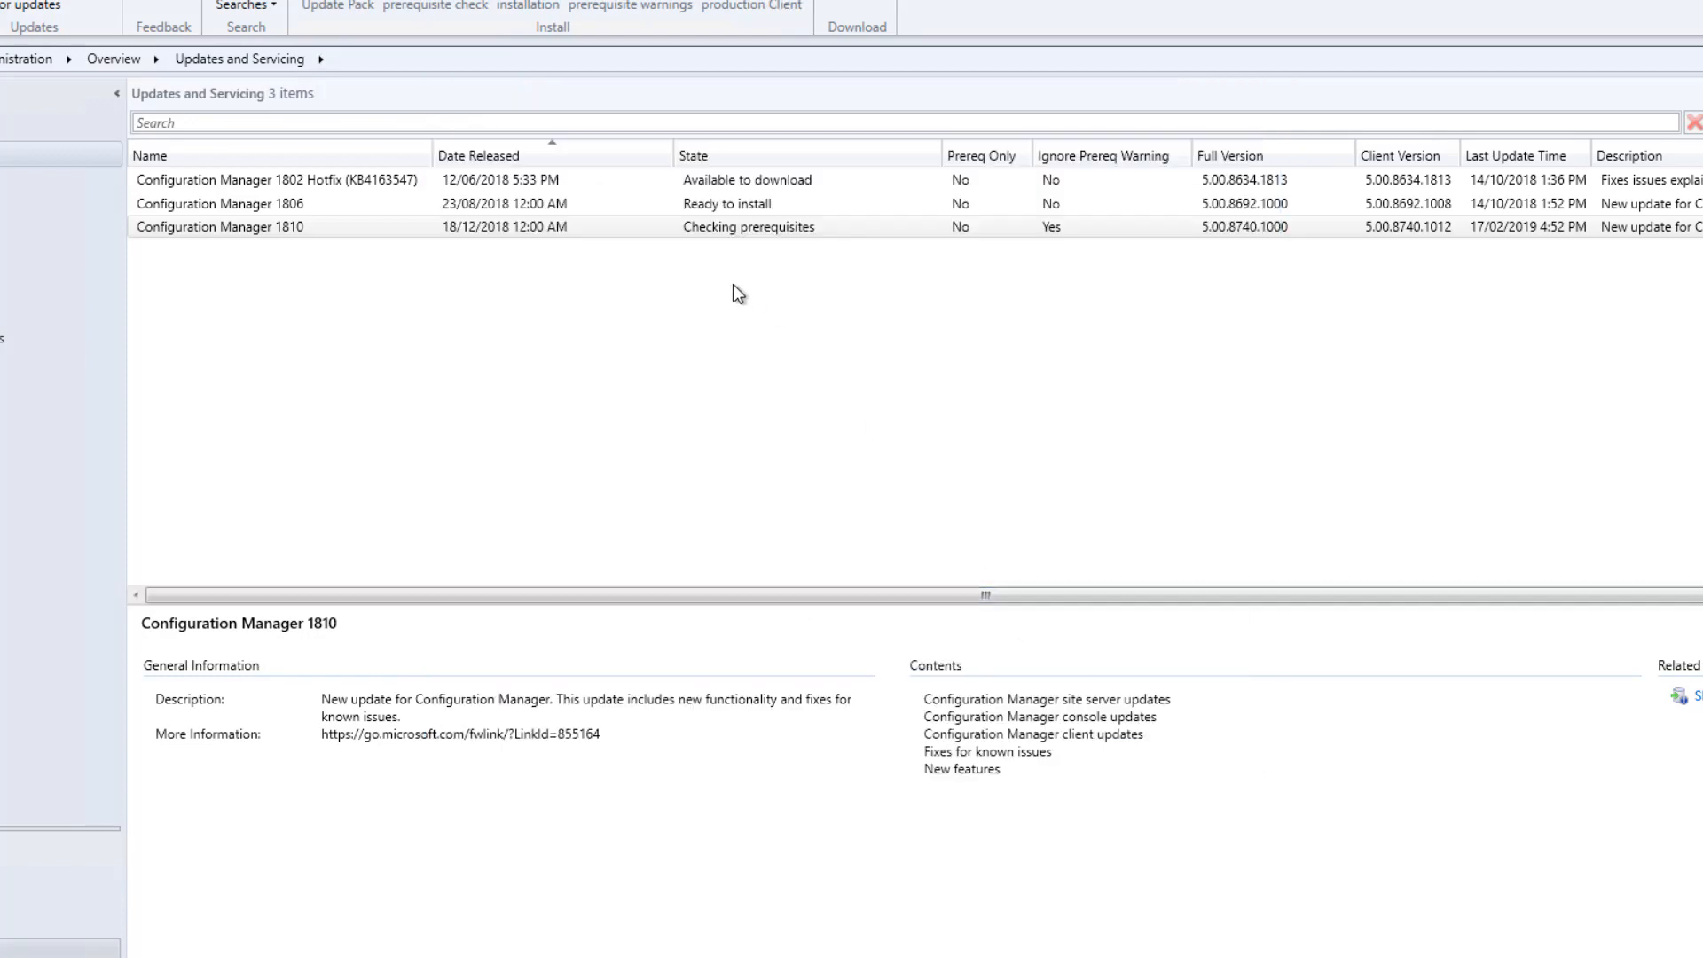
# - Show the monitoring status of the running Configuration Manager 1810 update and open the primary site's detailed installation status
pyautogui.click(775, 229)
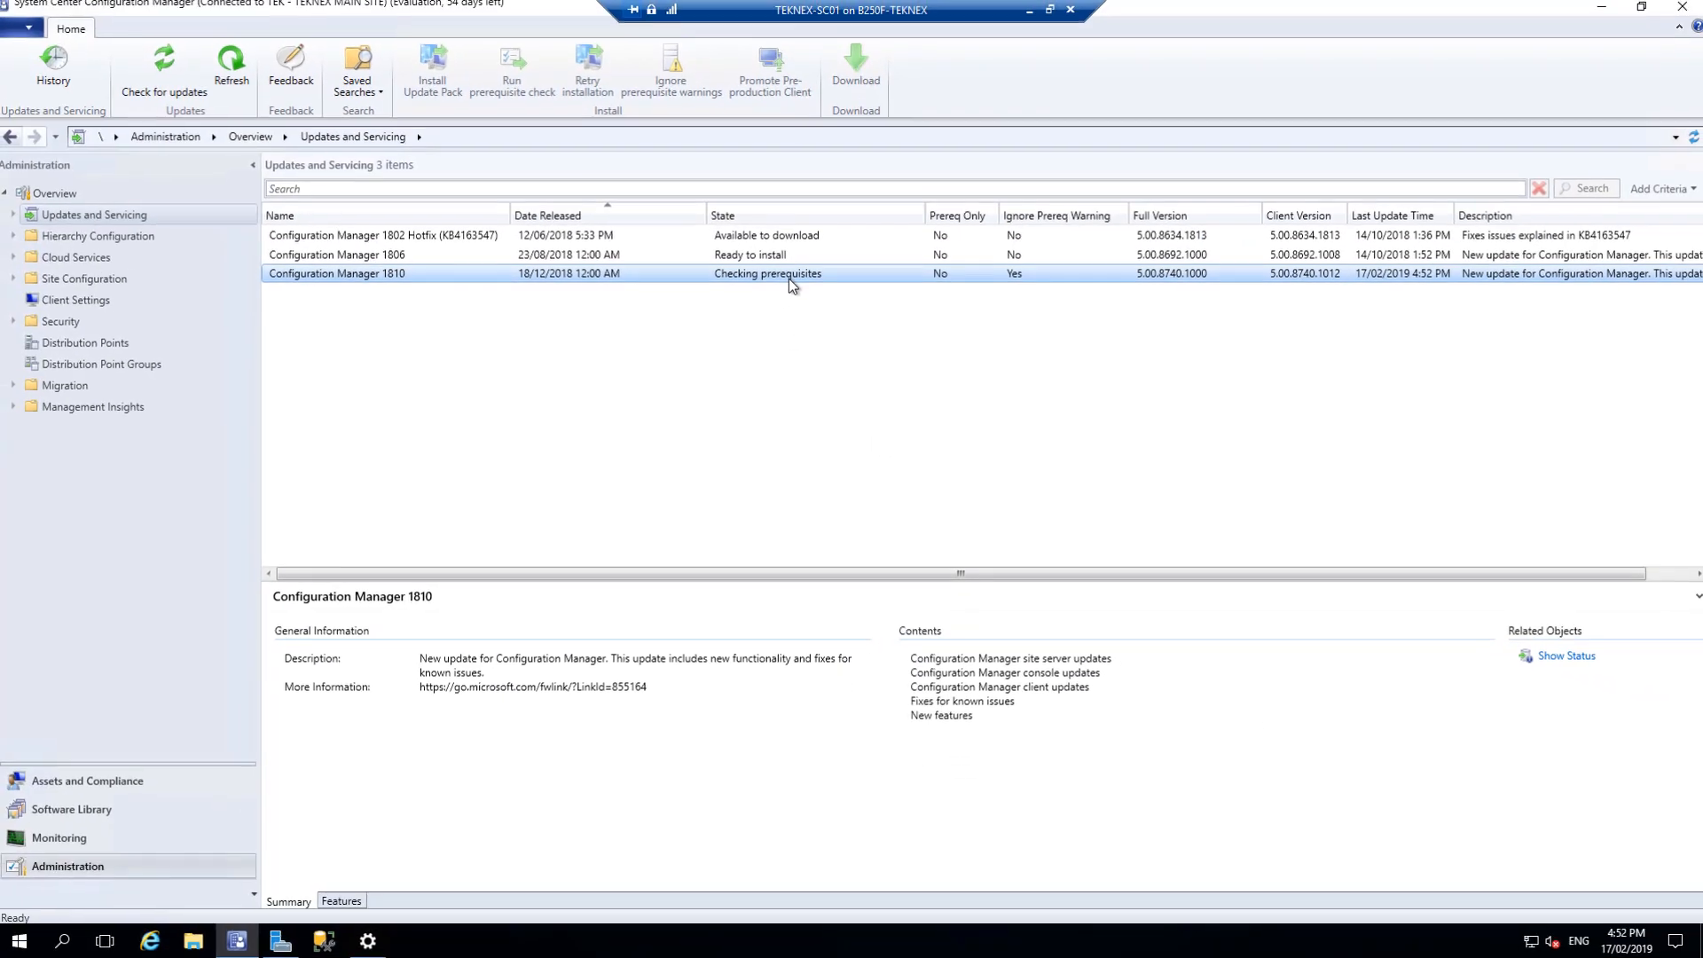
pyautogui.click(1566, 657)
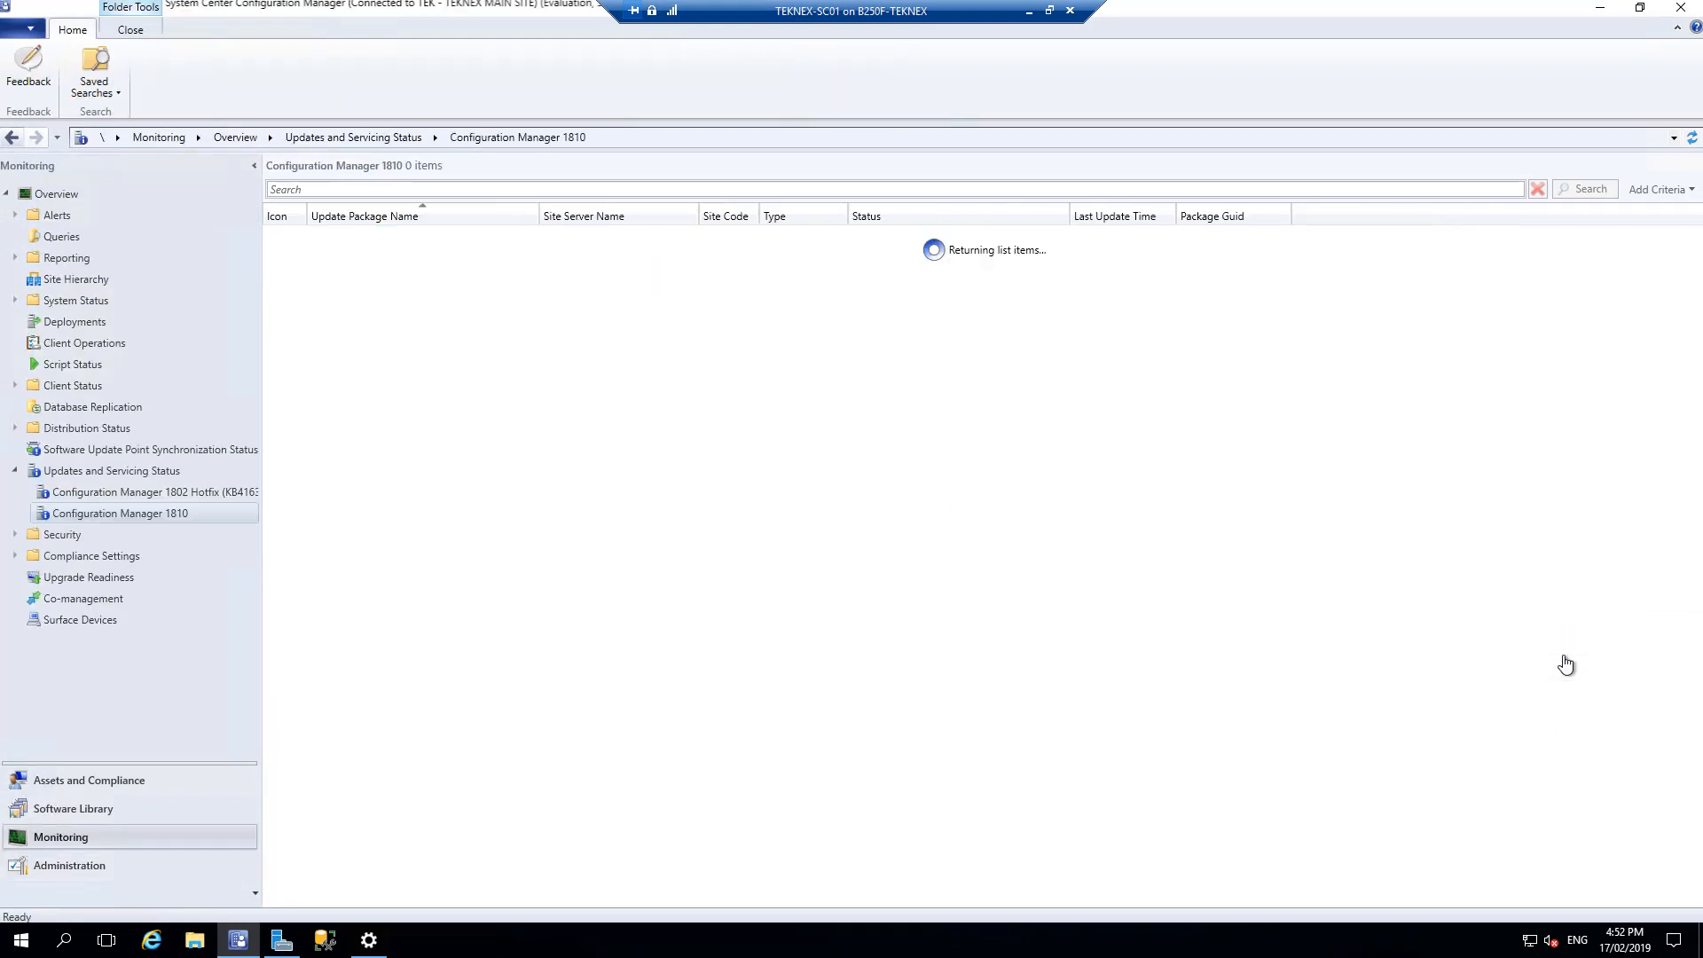
pyautogui.click(812, 236)
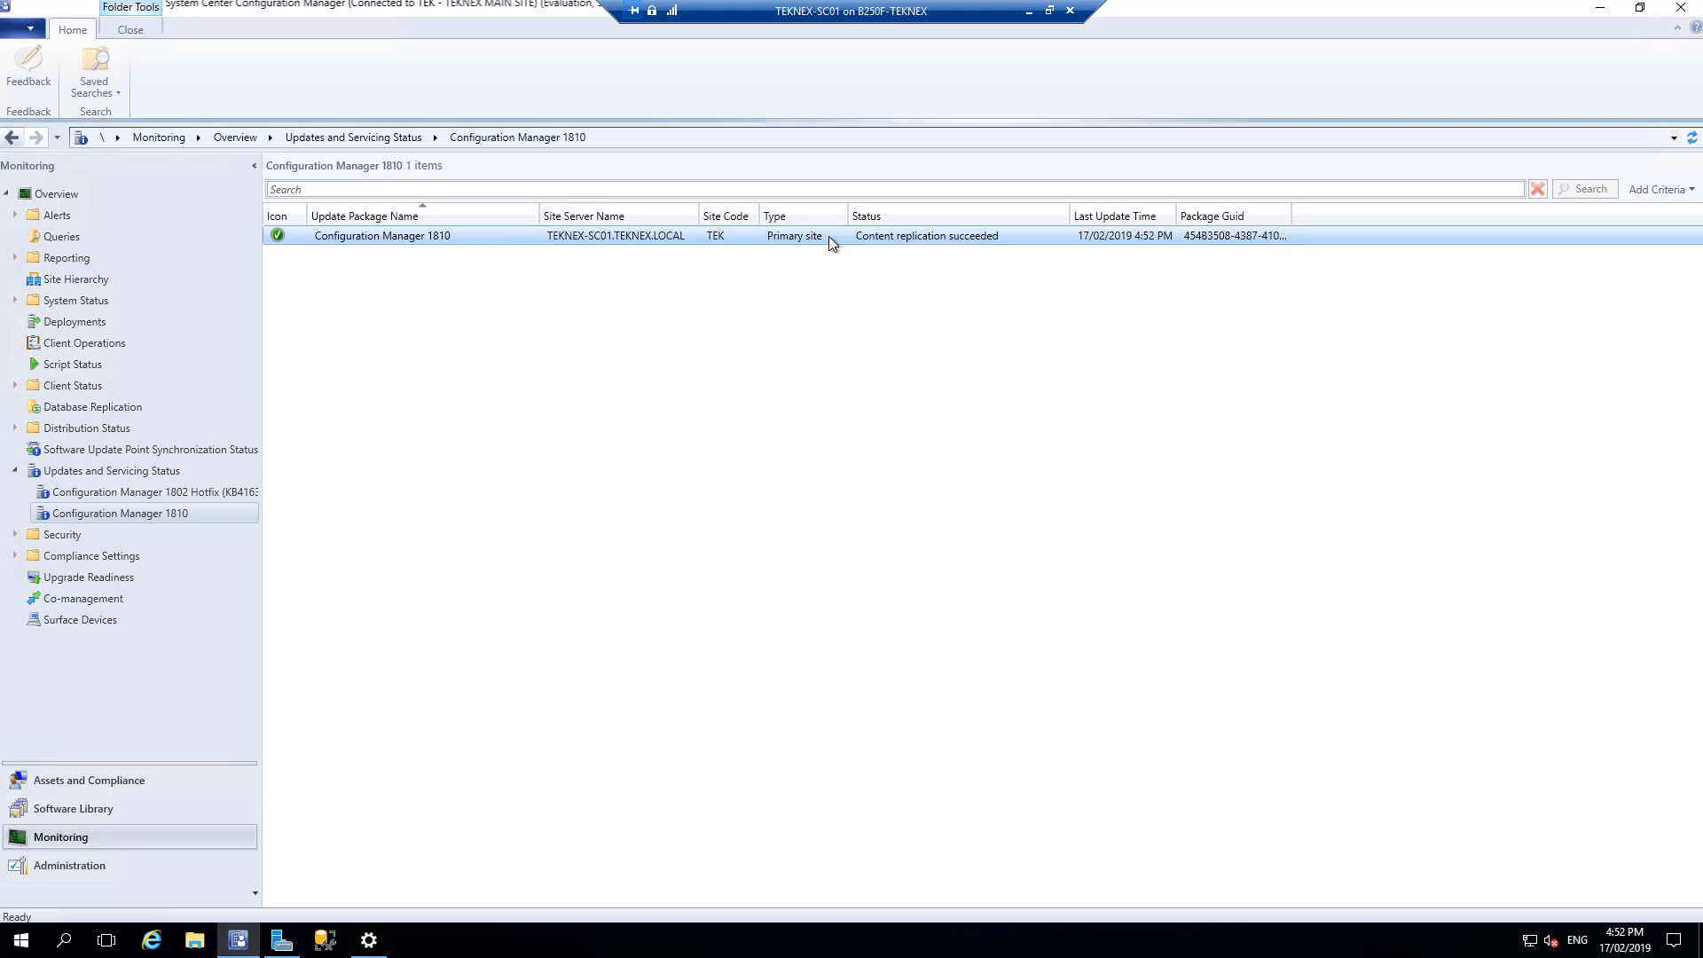
pyautogui.rightClick(829, 236)
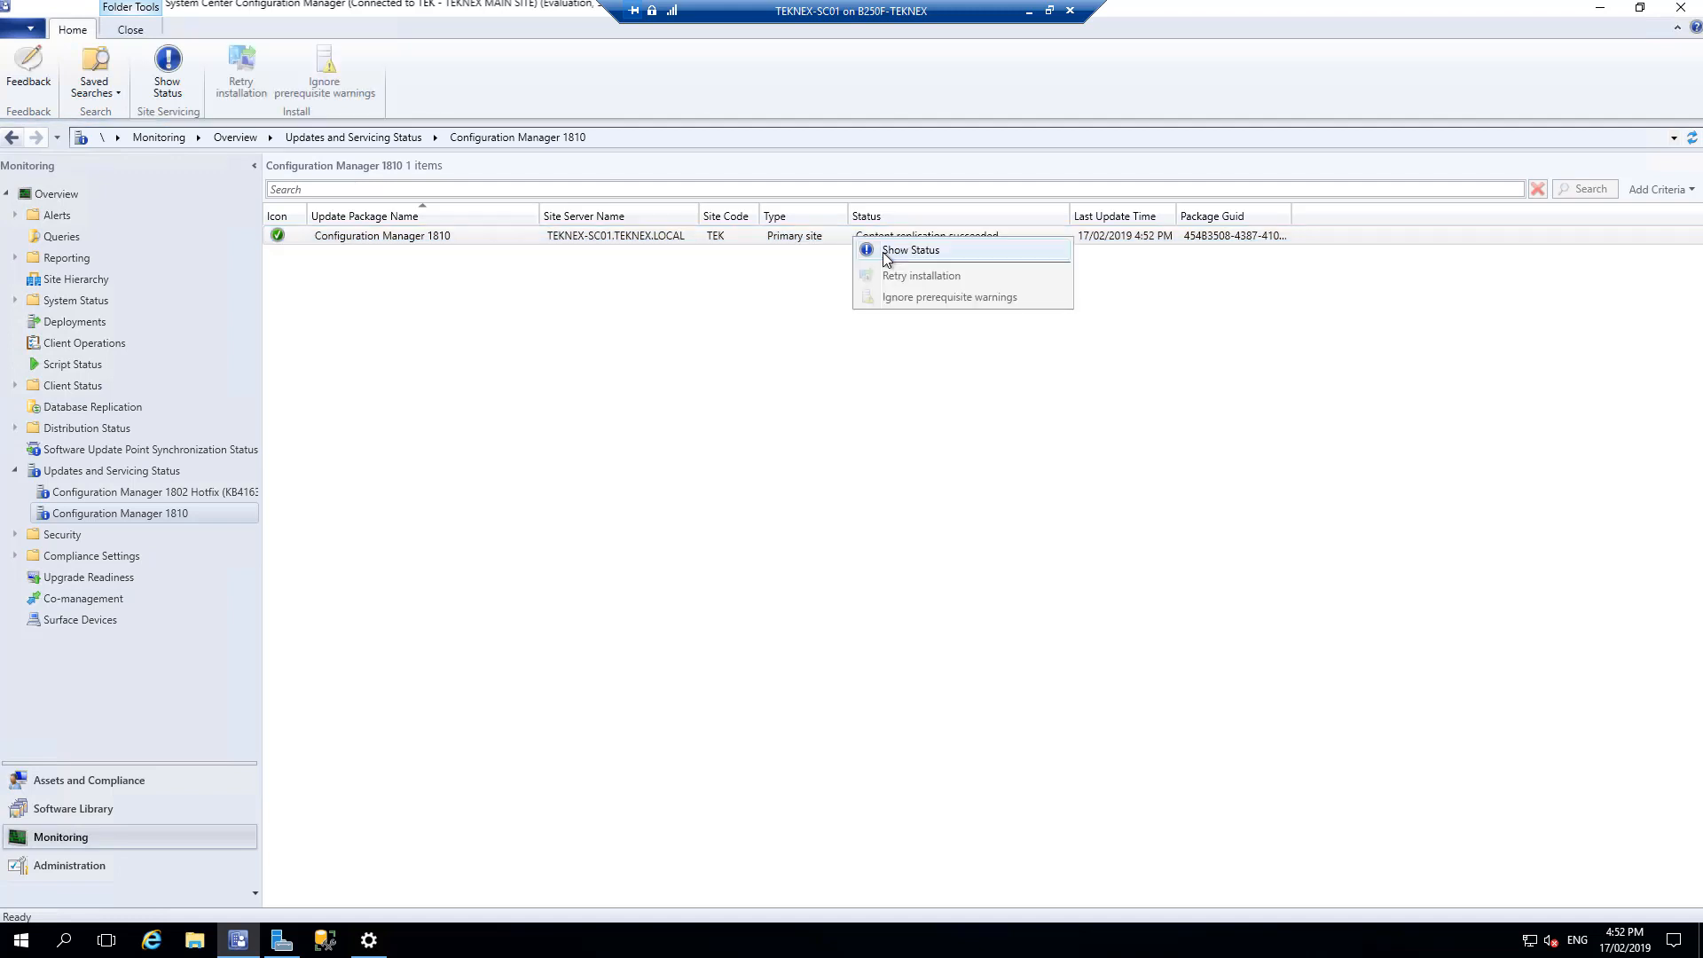
pyautogui.click(882, 251)
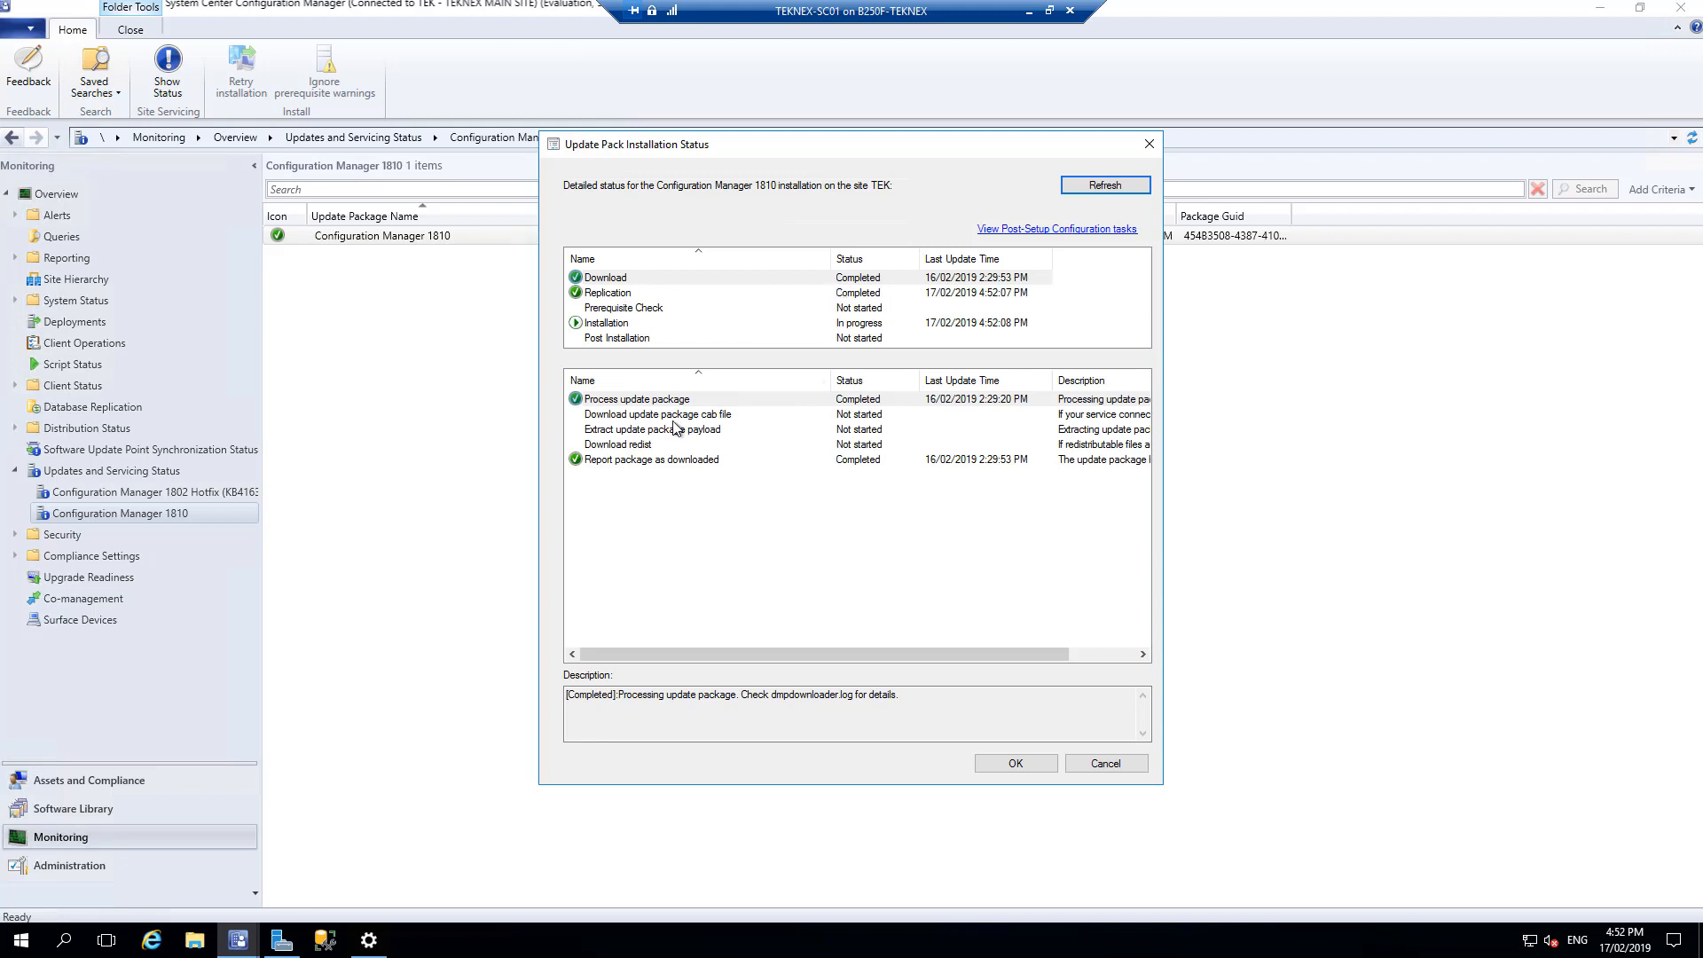
# - Inspect the individual tasks of the Replication, Prerequisite Check and Installation stages in the update pack status
pyautogui.click(622, 295)
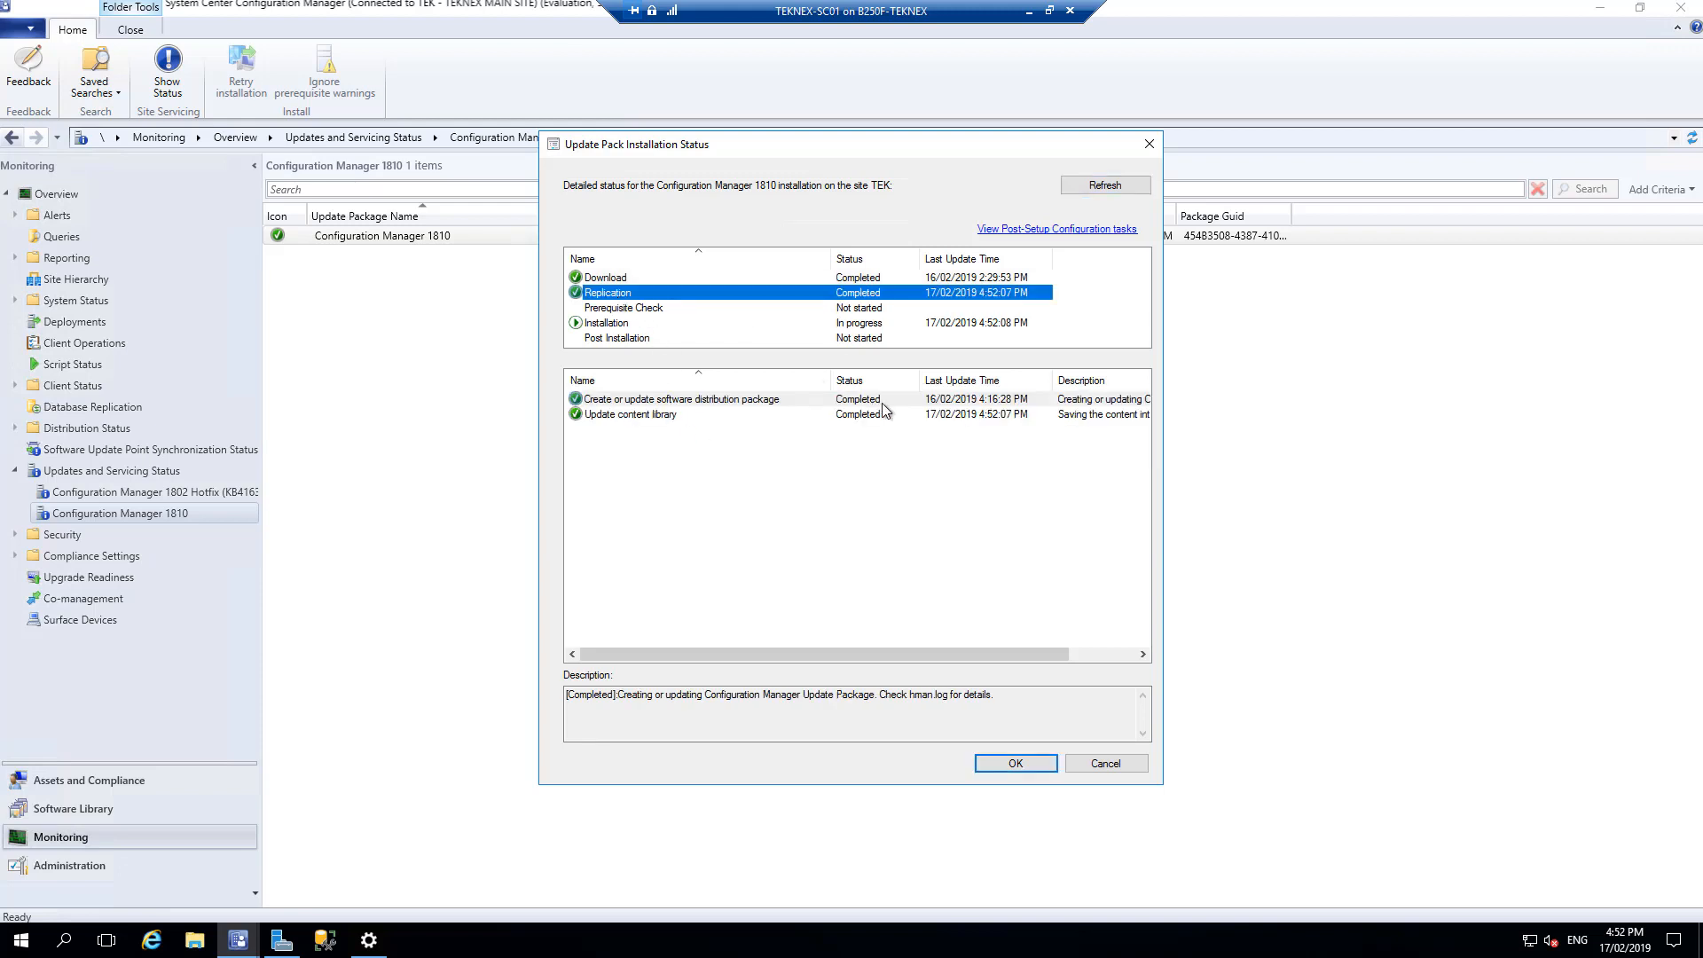
pyautogui.click(715, 308)
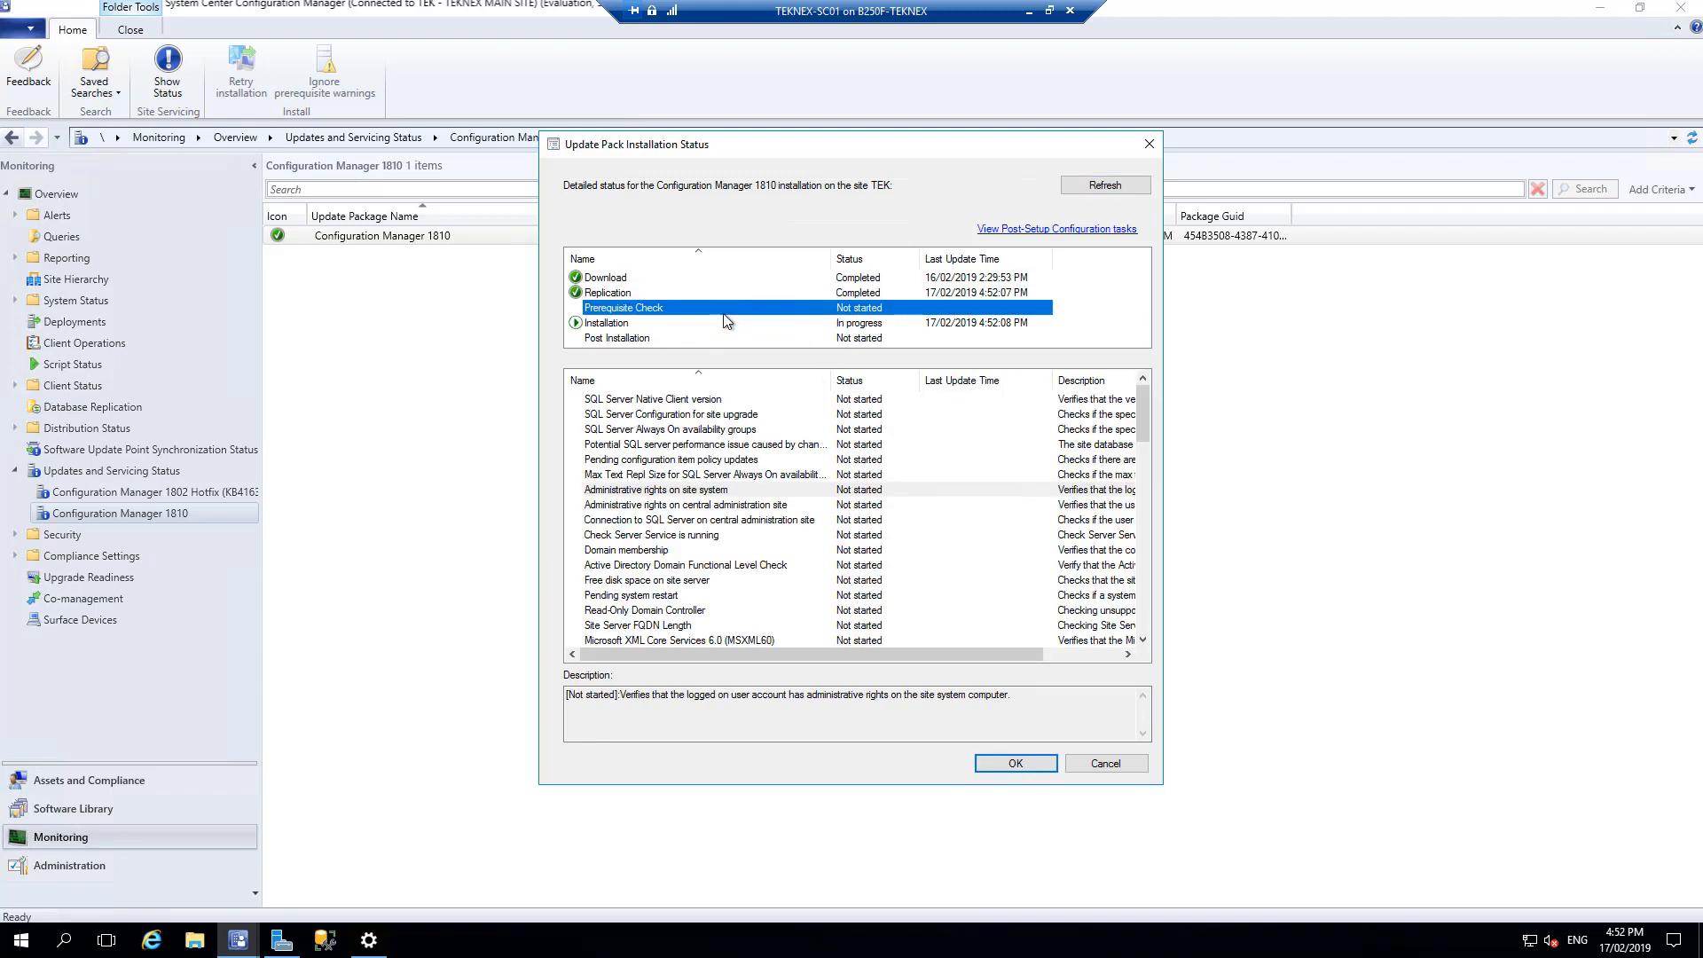
pyautogui.click(657, 324)
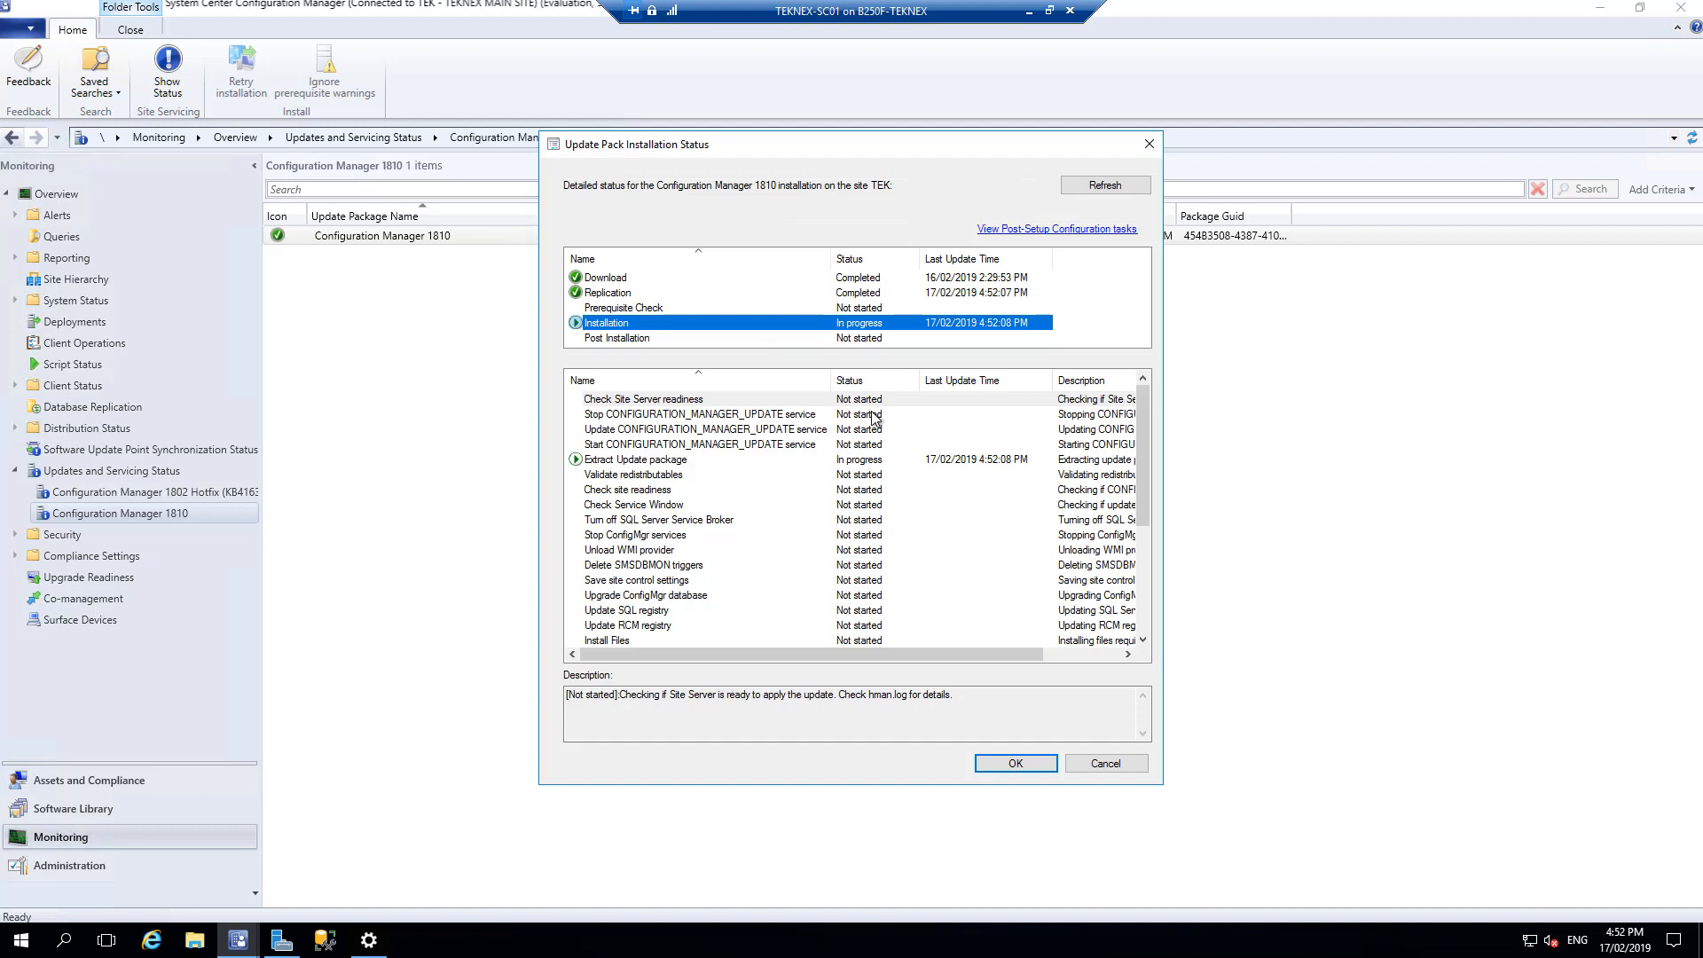
# - Review the Installation stage's task list and the log reference in the description of the Check Site Server readiness task
pyautogui.scroll(-4, 881, 491)
pyautogui.scroll(4, 882, 491)
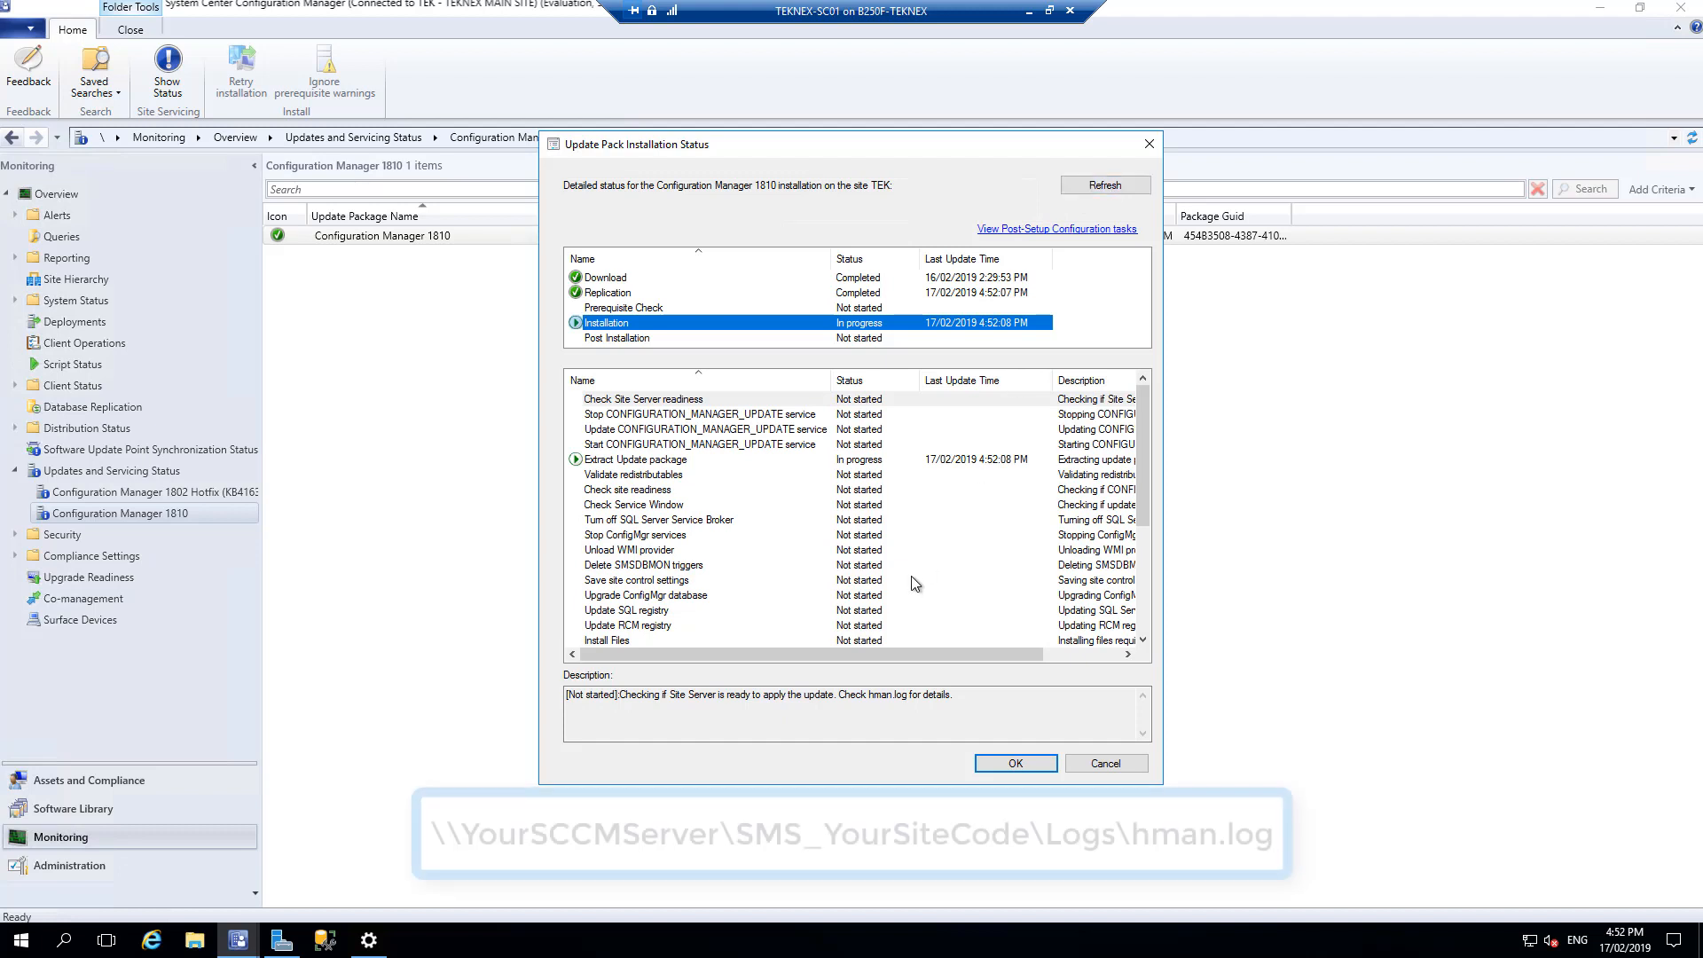
pyautogui.click(867, 694)
pyautogui.moveTo(868, 694); pyautogui.dragTo(912, 690)
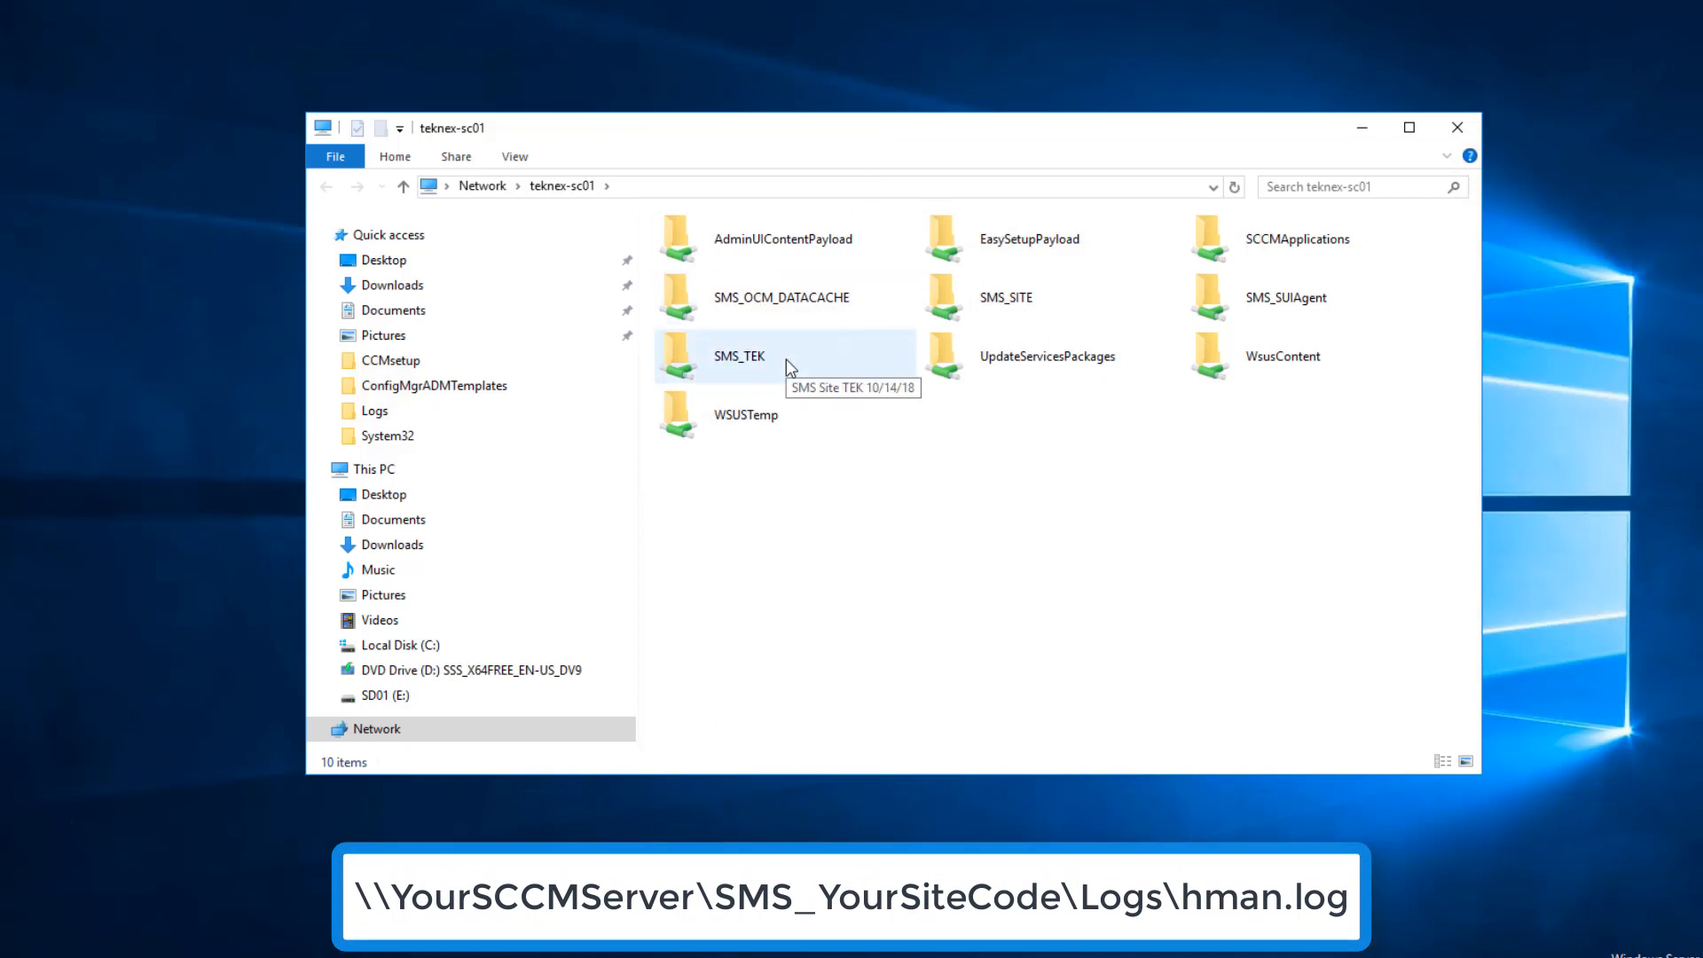
# - In File Explorer, open hman.log from the SMS_TEK\Logs folder on teknex-sc01, view its latest entries and put the log window away
pyautogui.doubleClick(785, 358)
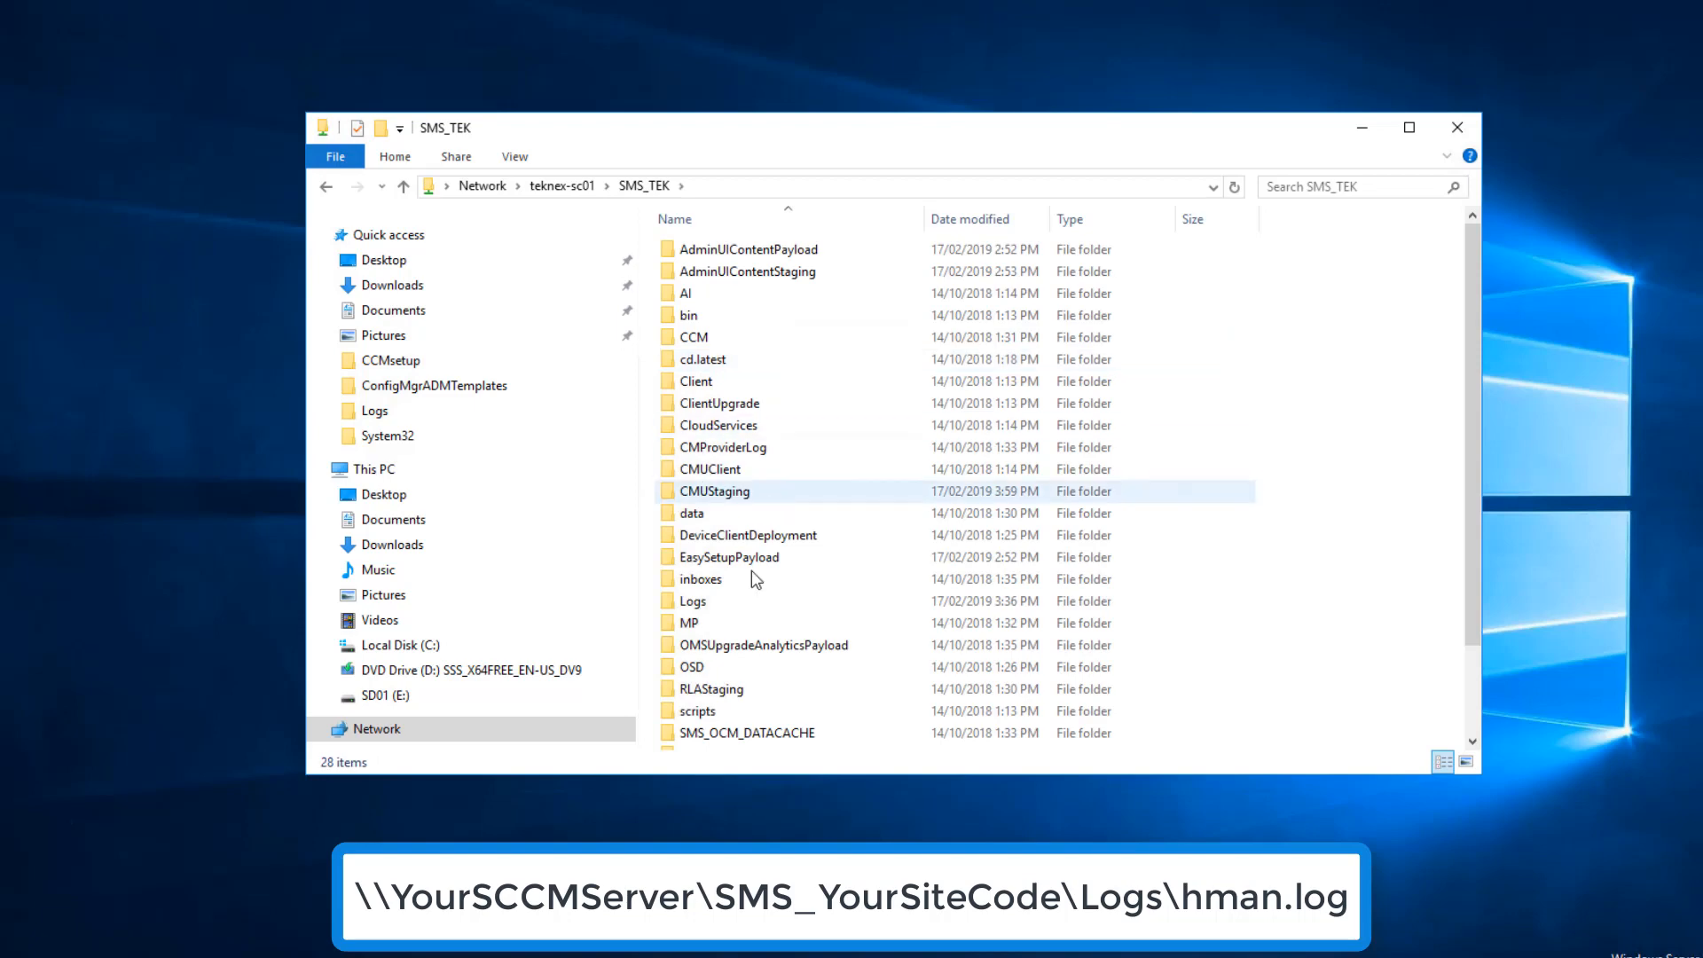
pyautogui.doubleClick(722, 609)
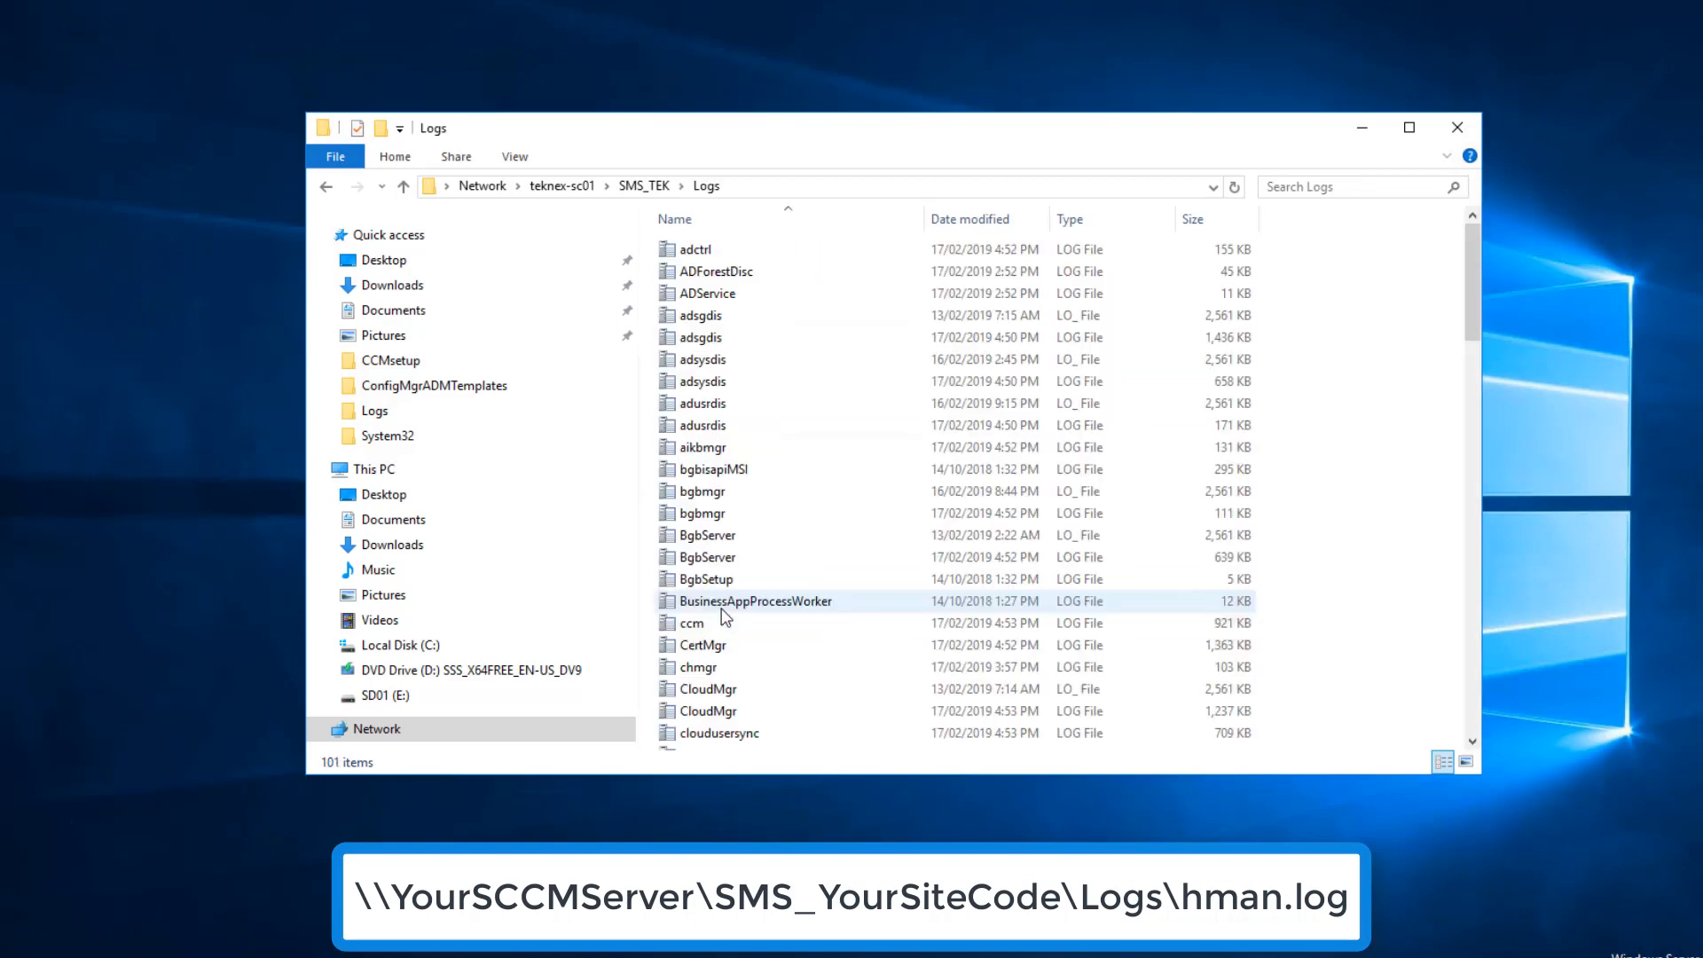
pyautogui.click(778, 402)
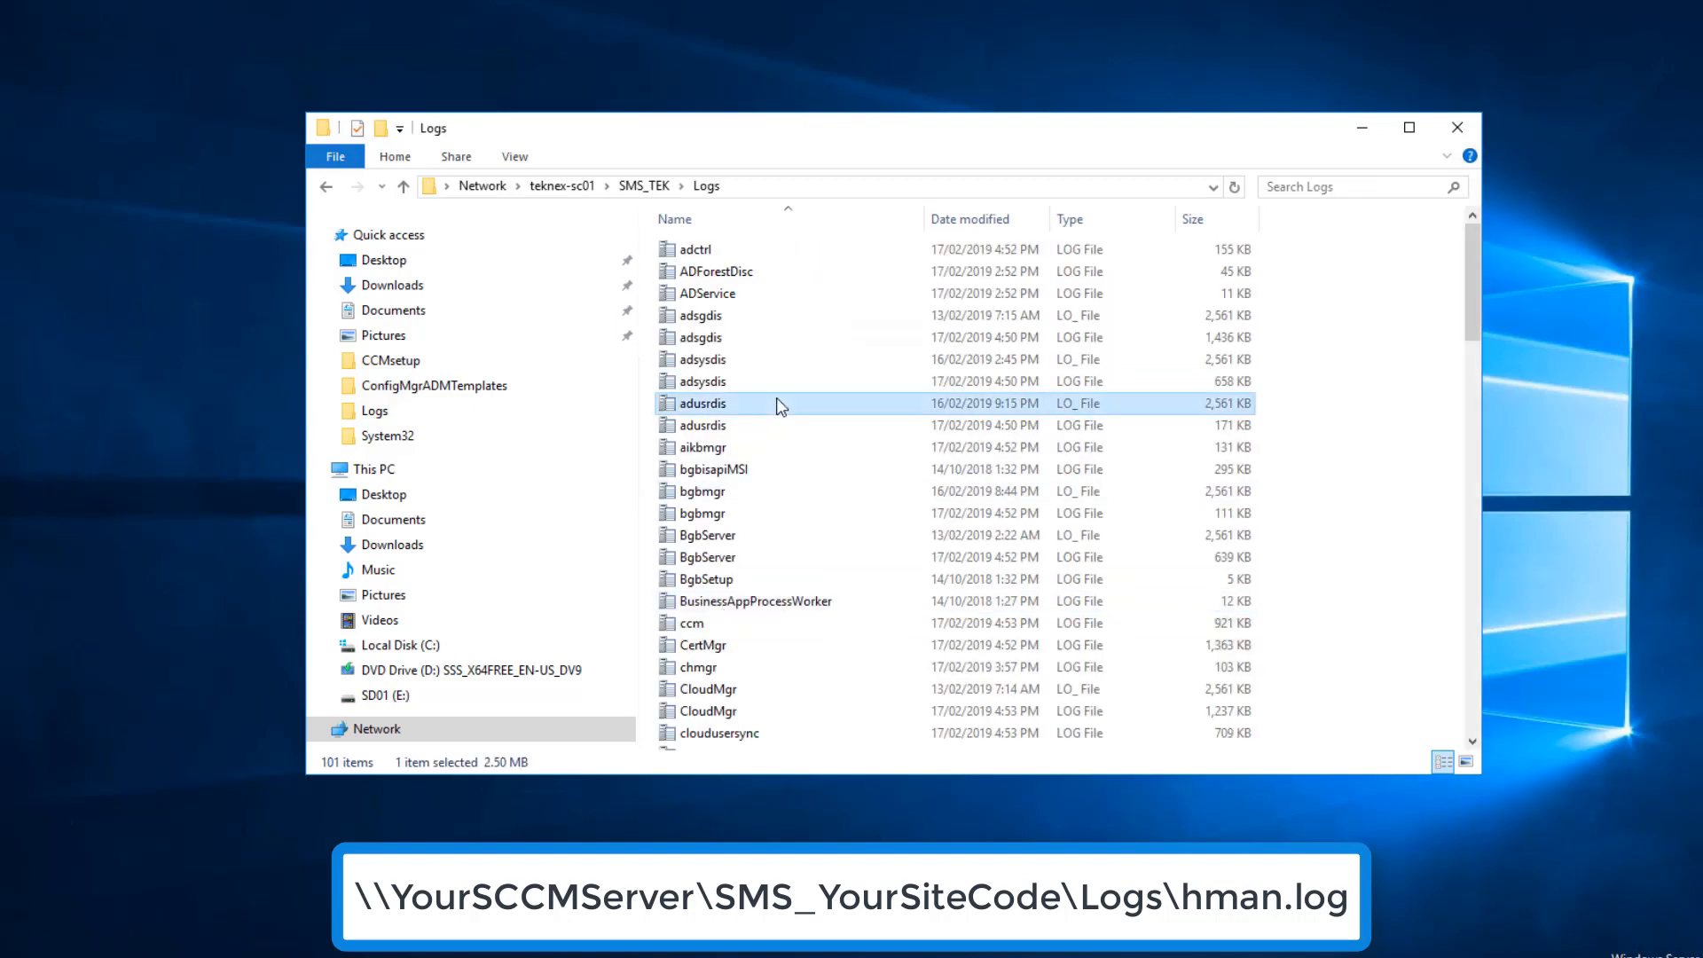
pyautogui.write('hman')
pyautogui.click(776, 270)
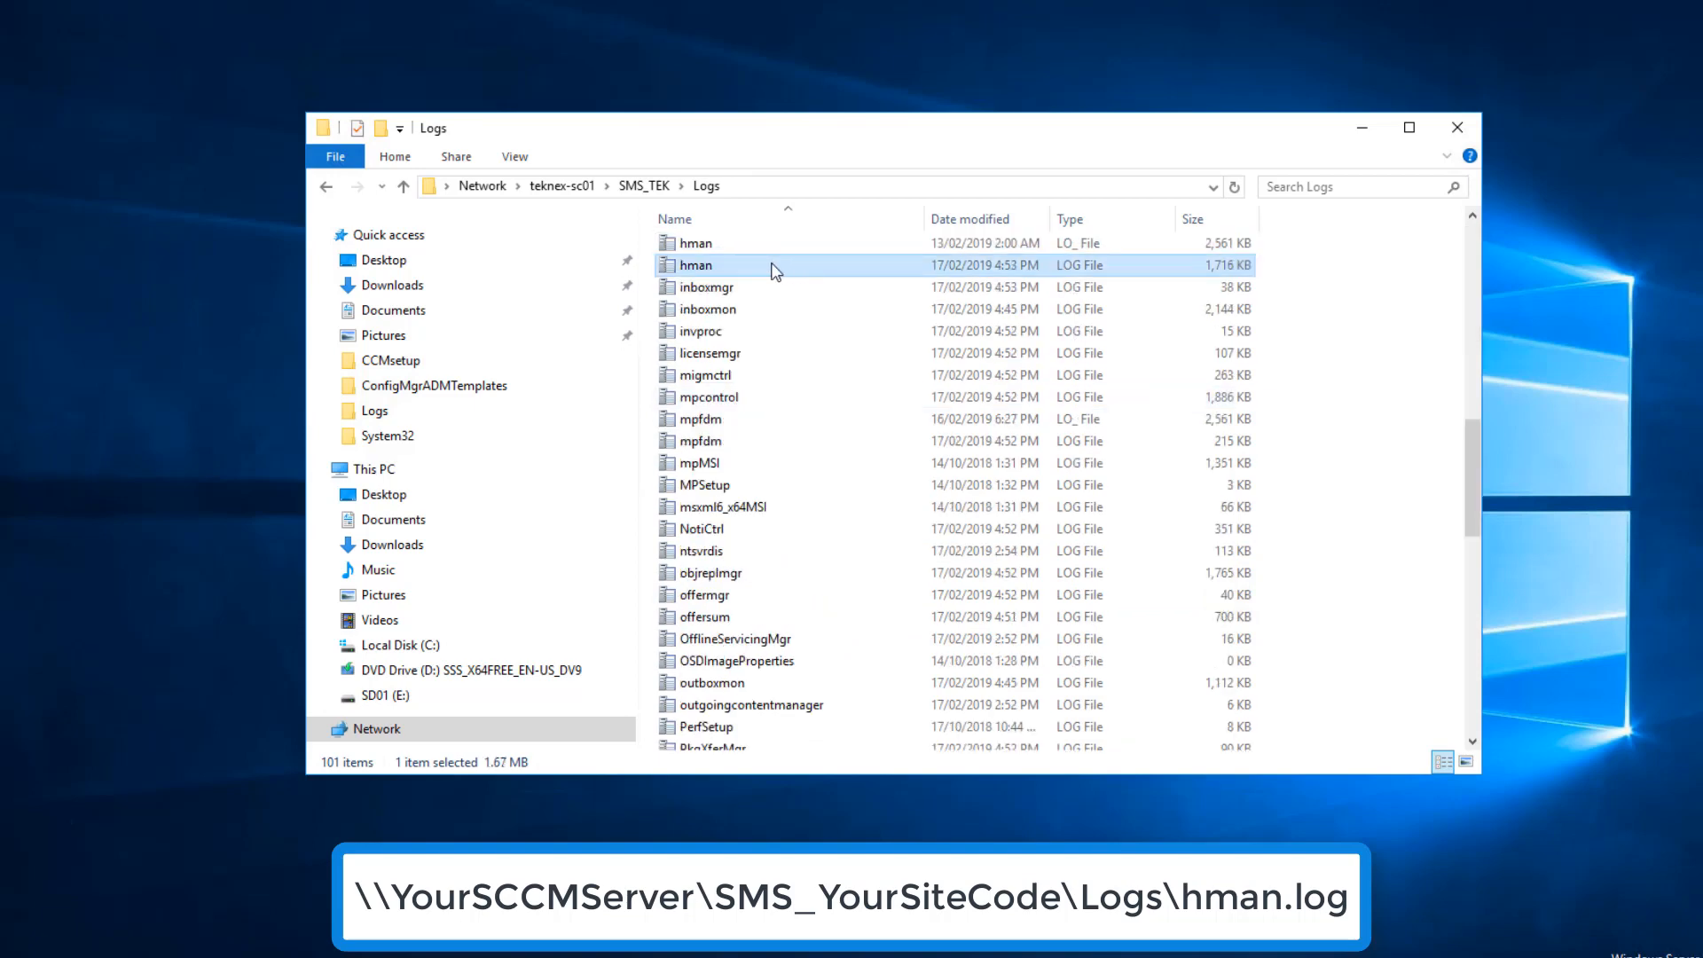
pyautogui.doubleClick(1071, 263)
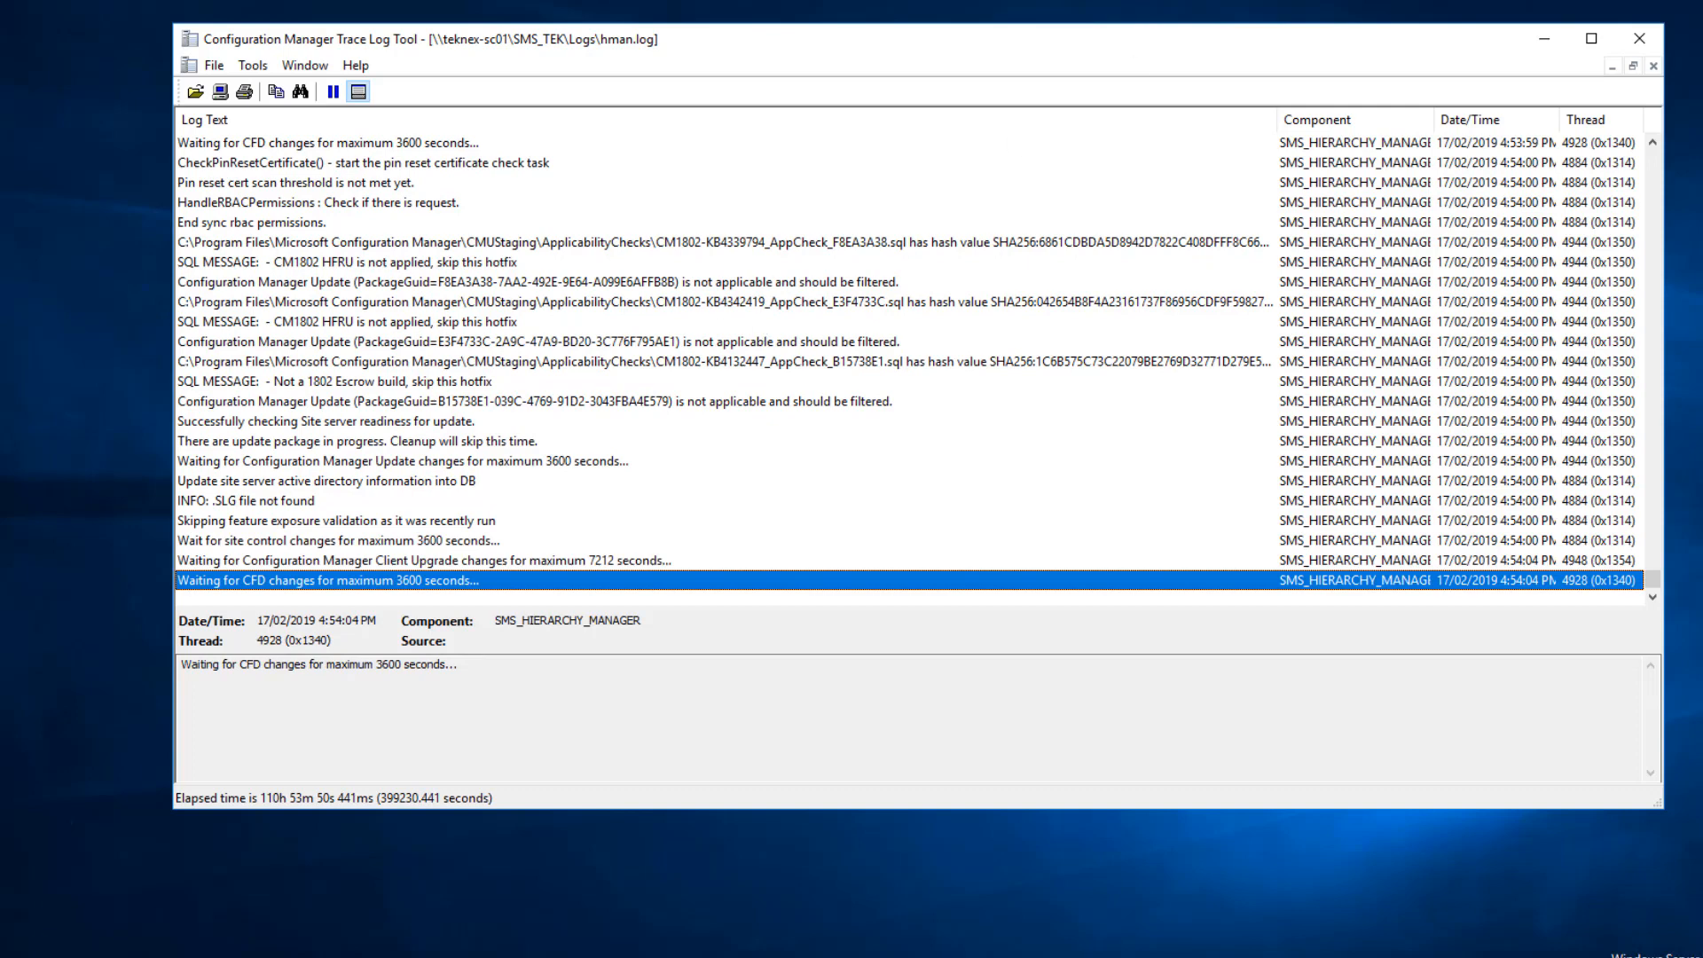
pyautogui.click(1553, 40)
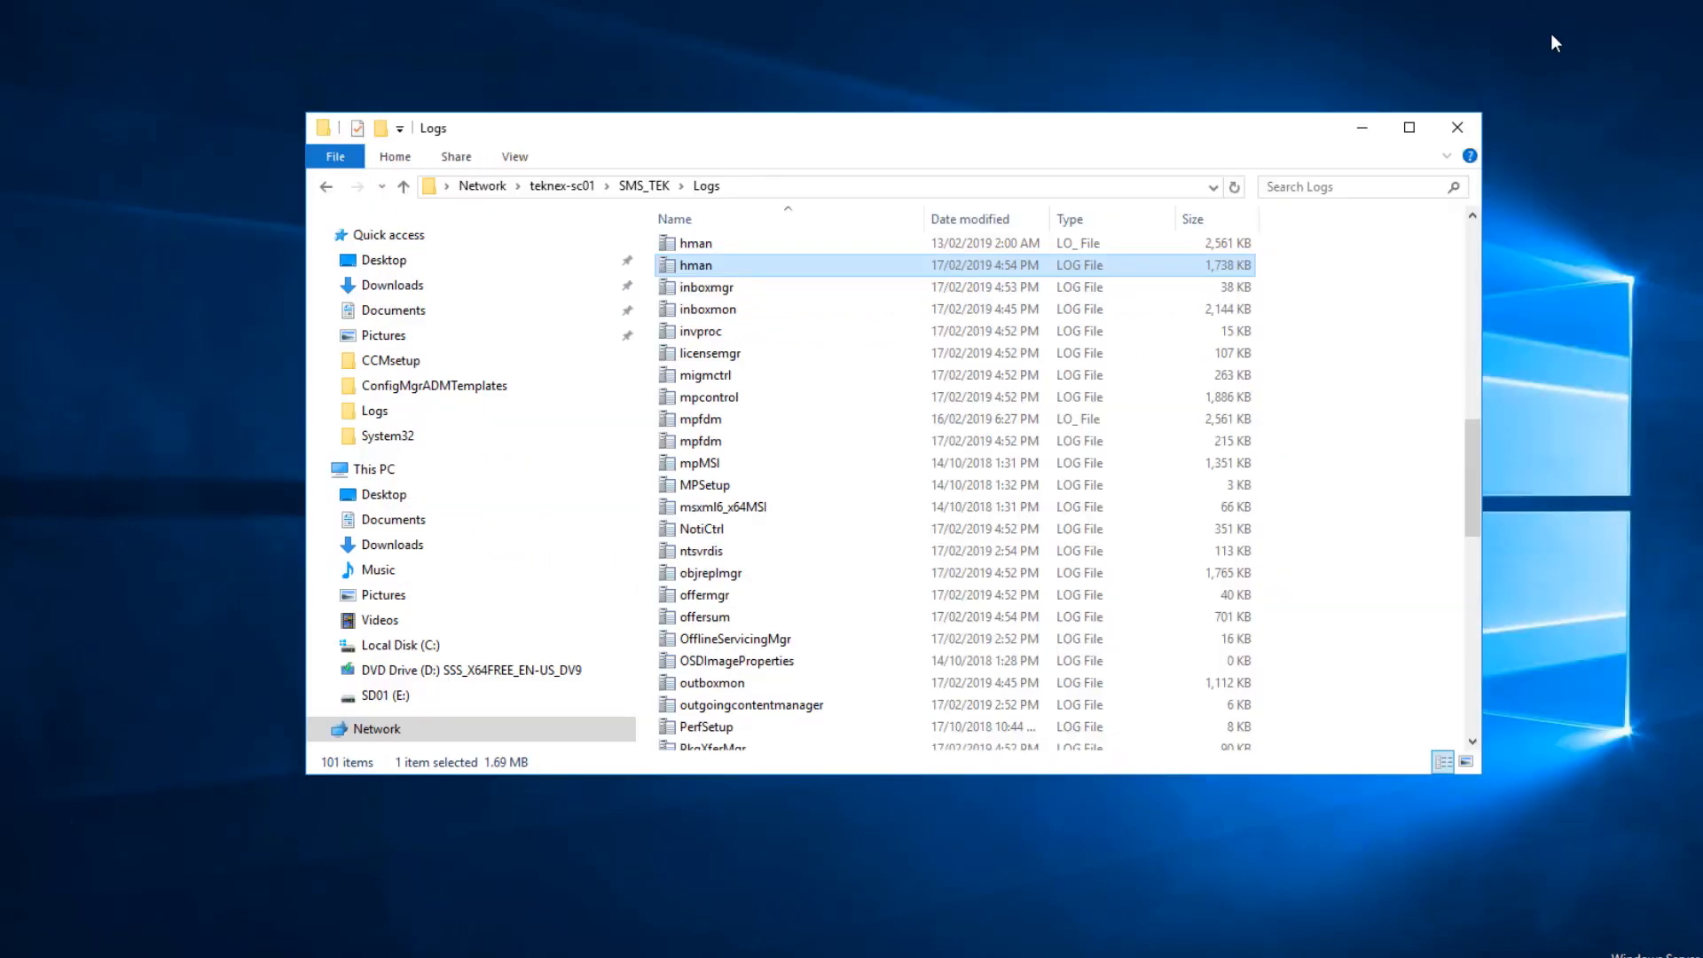
# - Return to the SMS_TEK share and open its tools folder
pyautogui.click(645, 187)
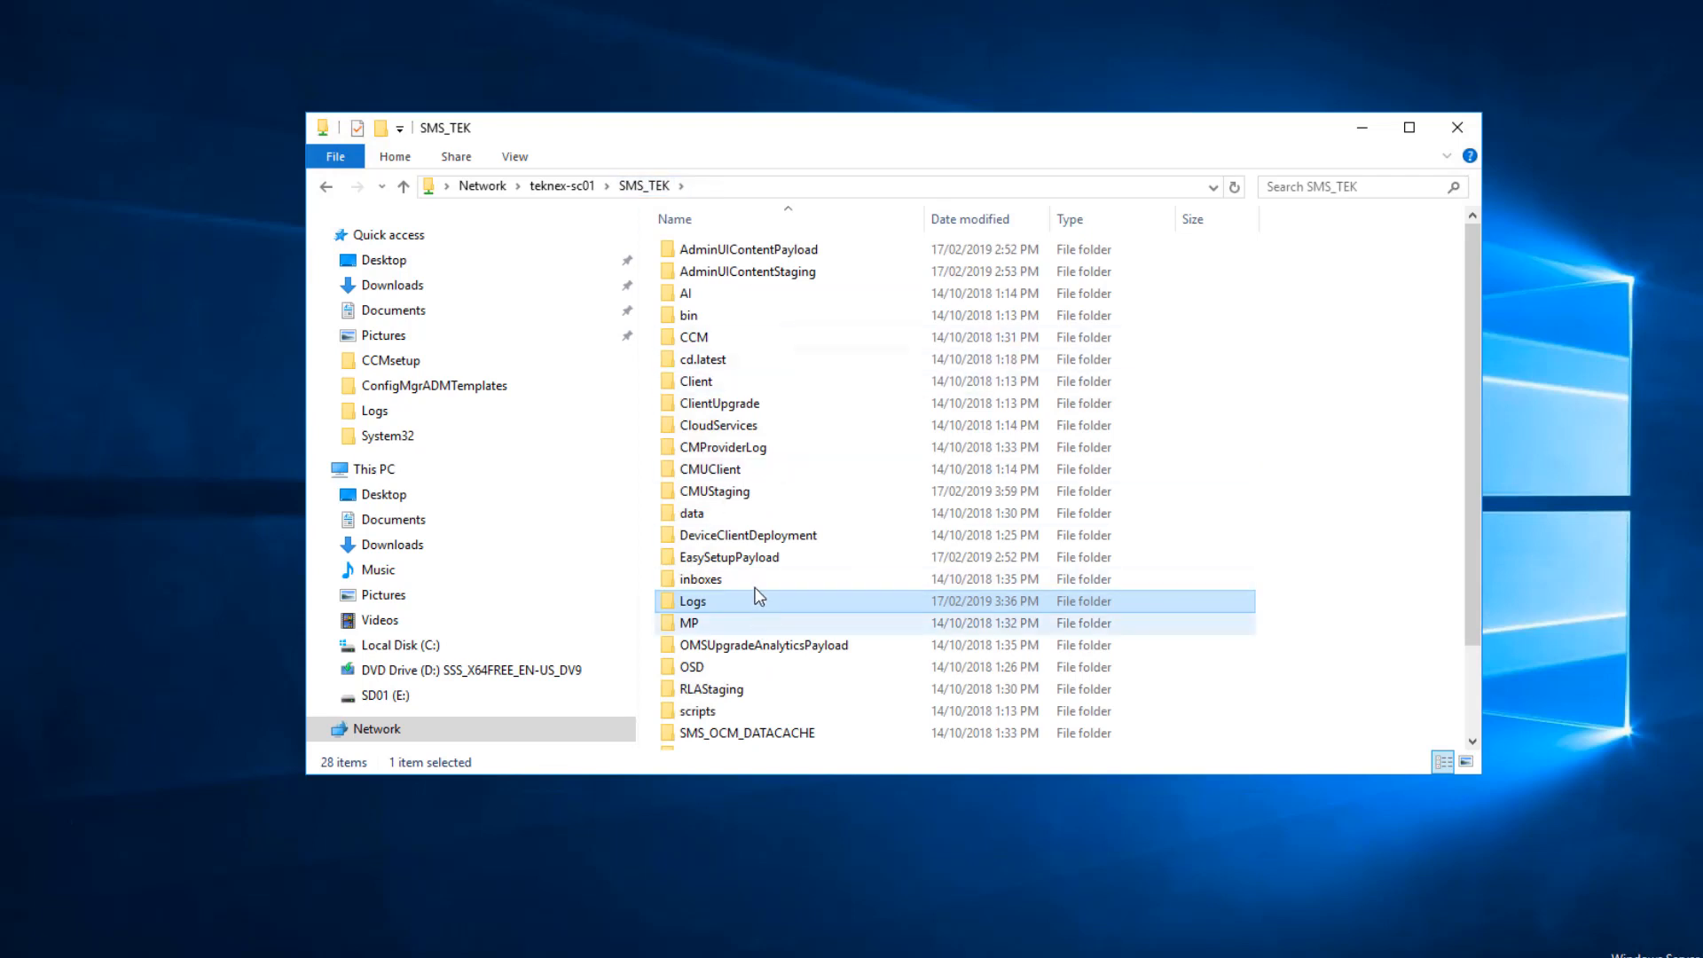
pyautogui.scroll(-1, 751, 501)
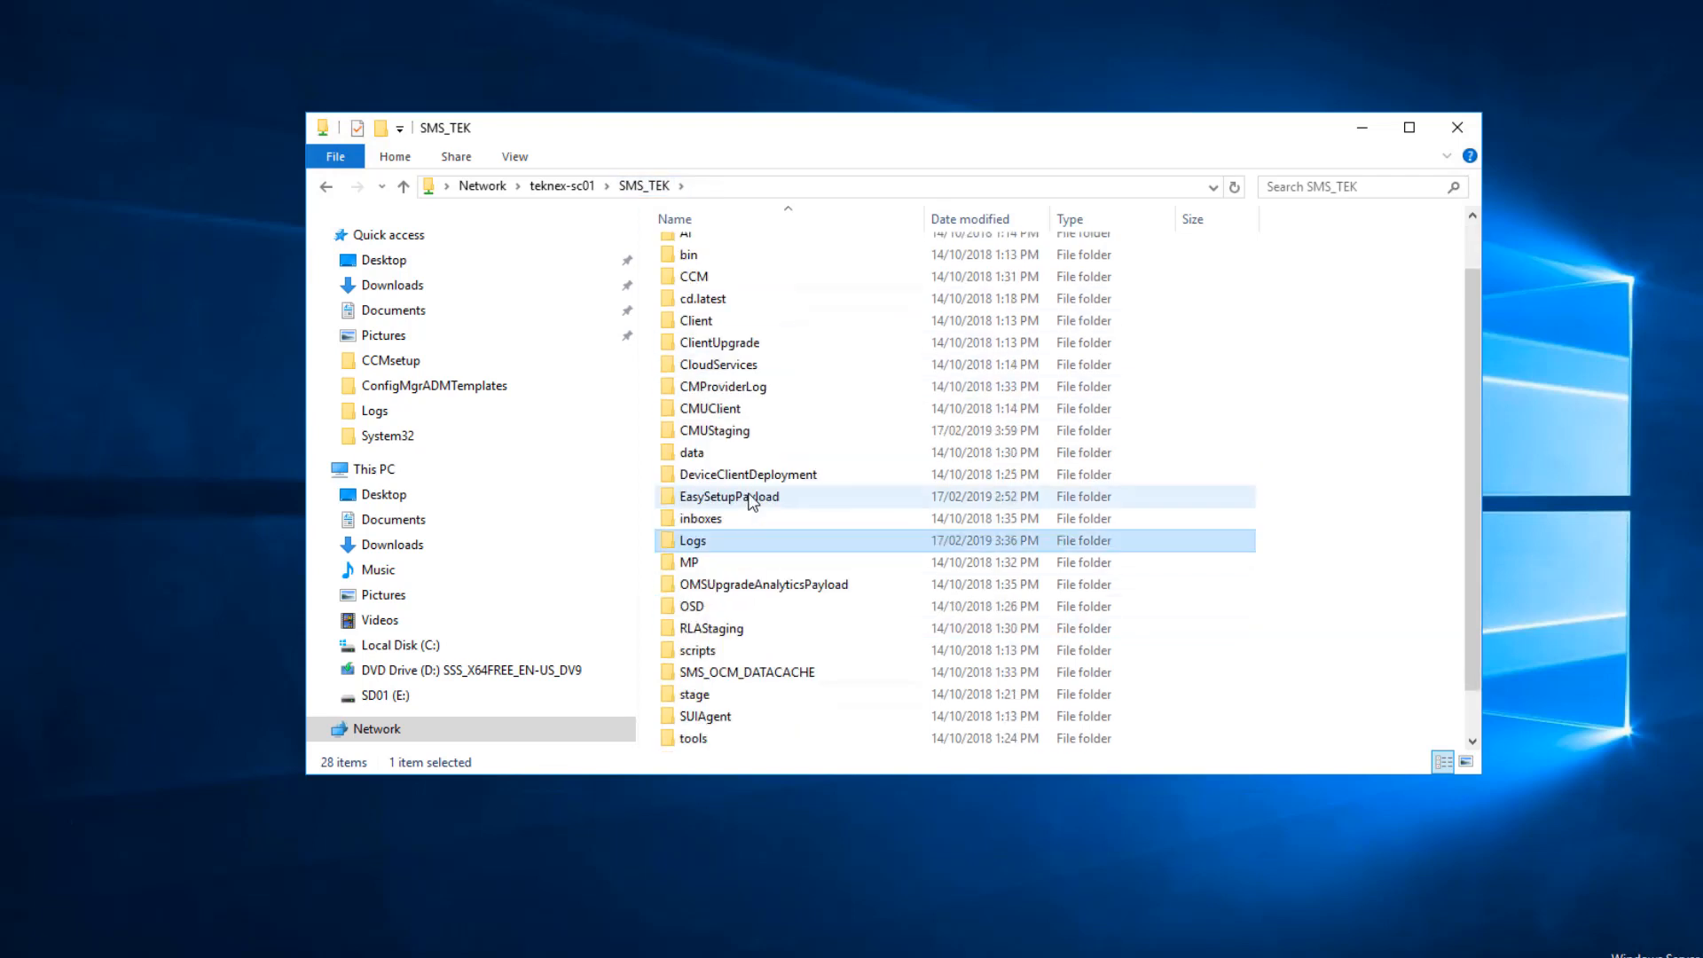
pyautogui.scroll(-1, 759, 577)
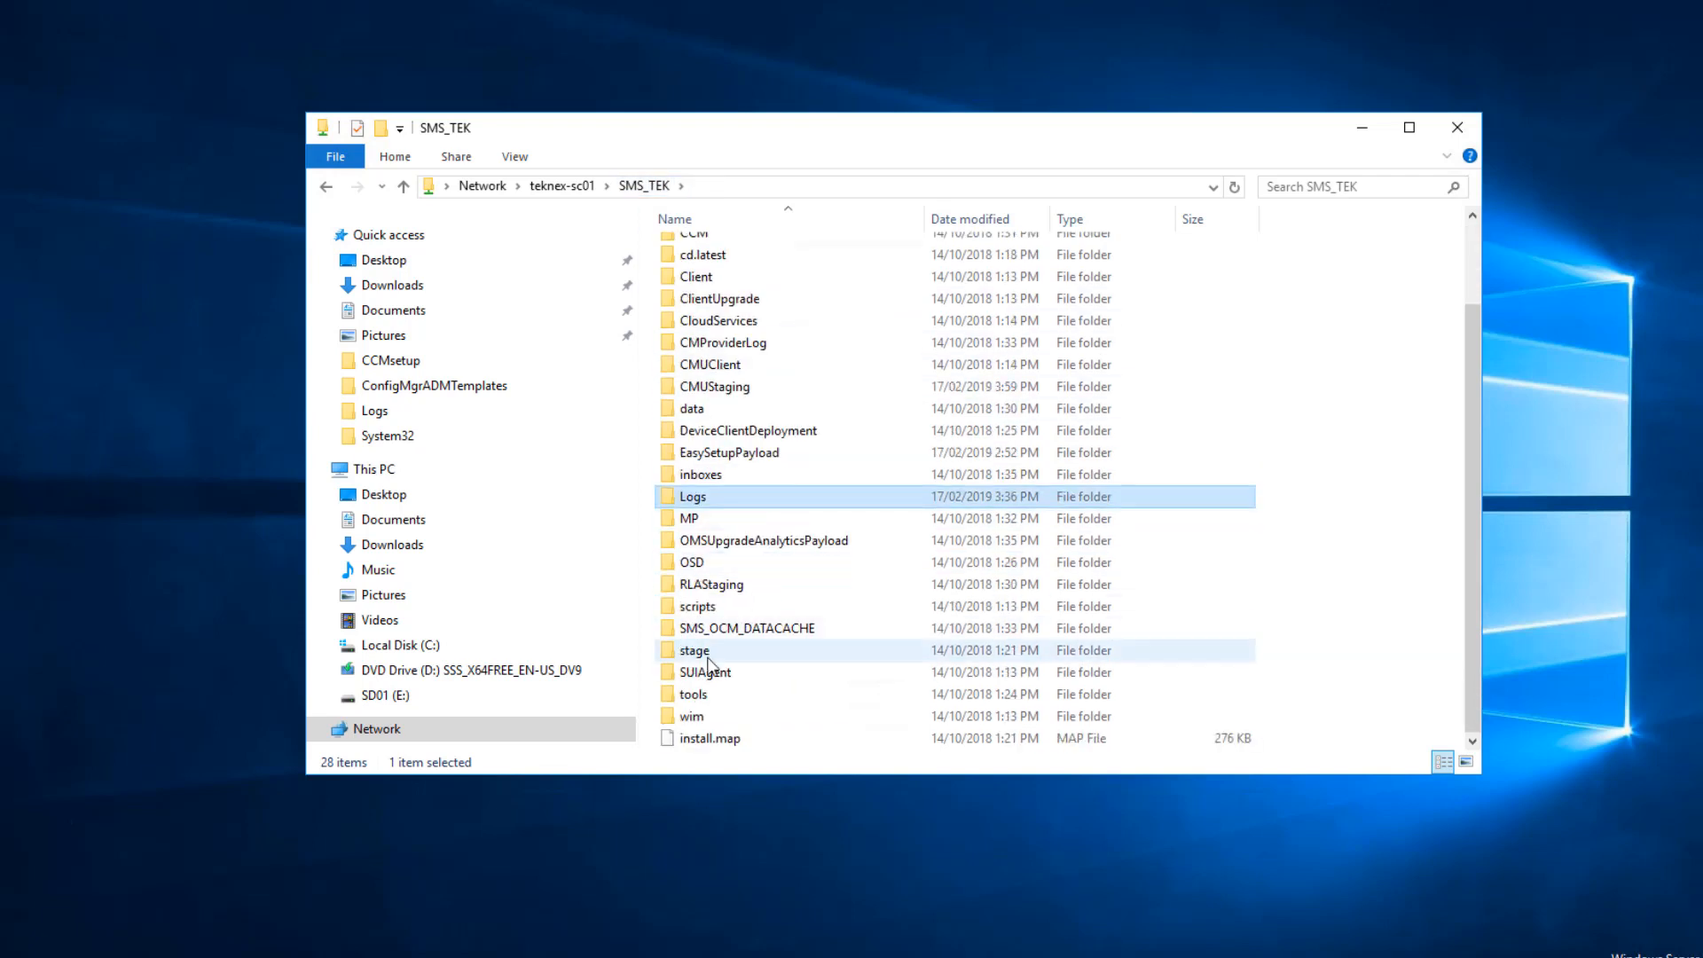
pyautogui.doubleClick(710, 701)
pyautogui.click(751, 322)
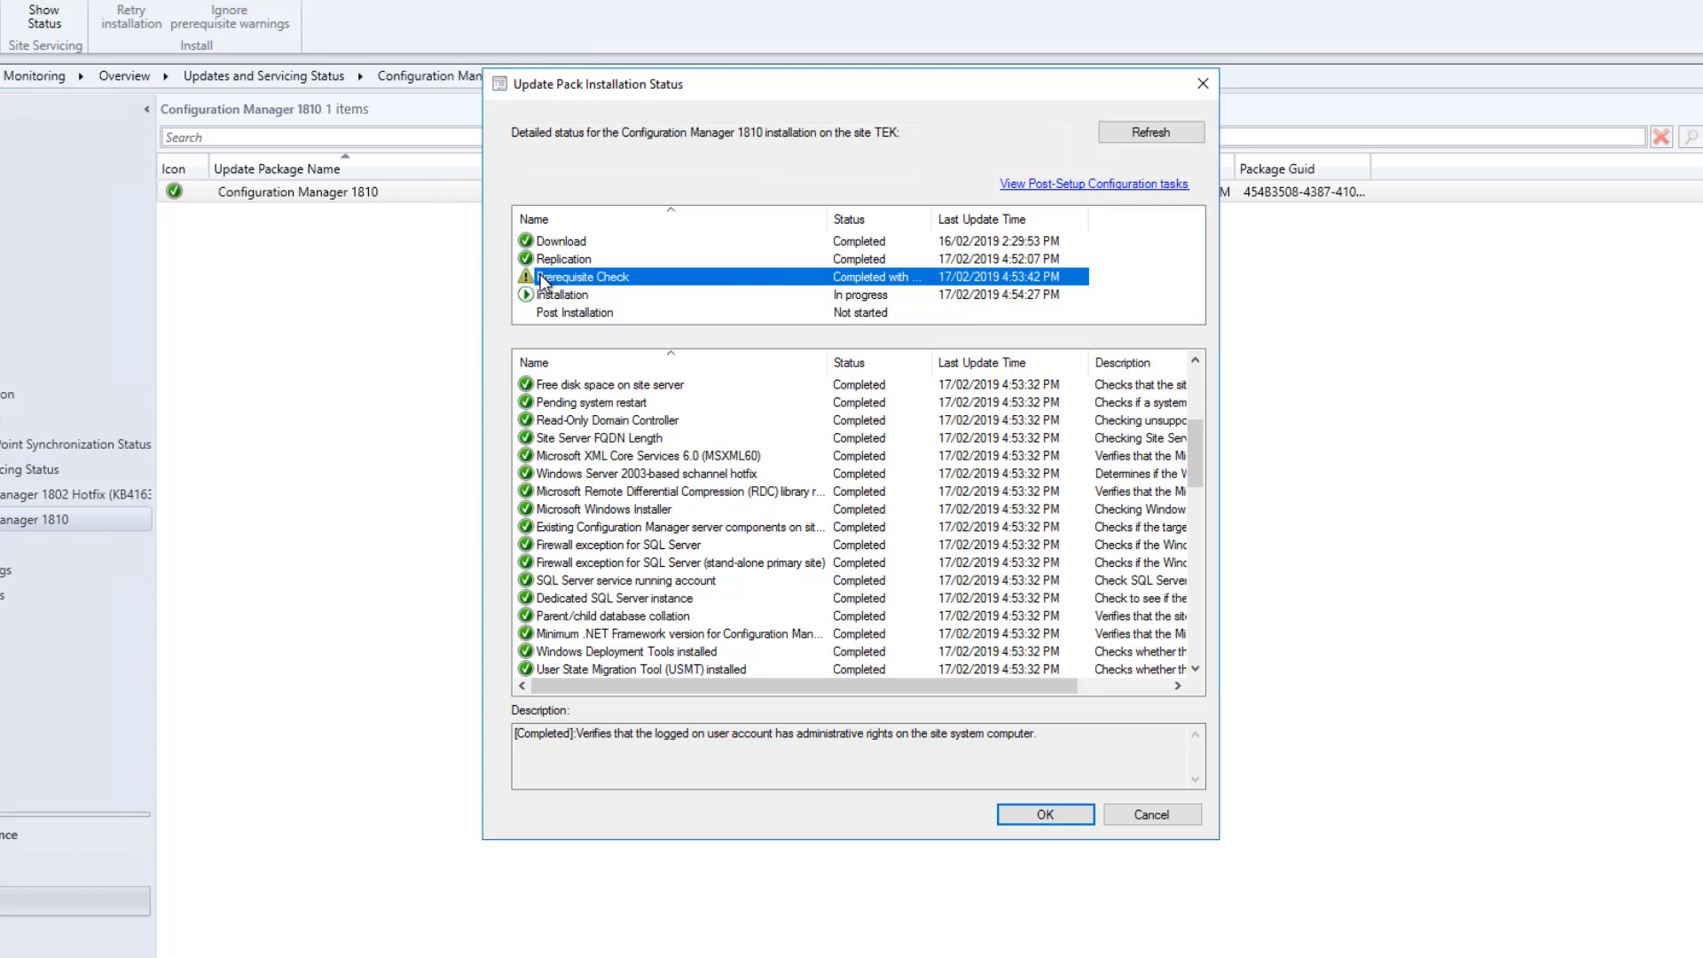
# - Back in the Update Pack Installation Status window, examine the progress of the Installation stage's tasks
pyautogui.click(552, 302)
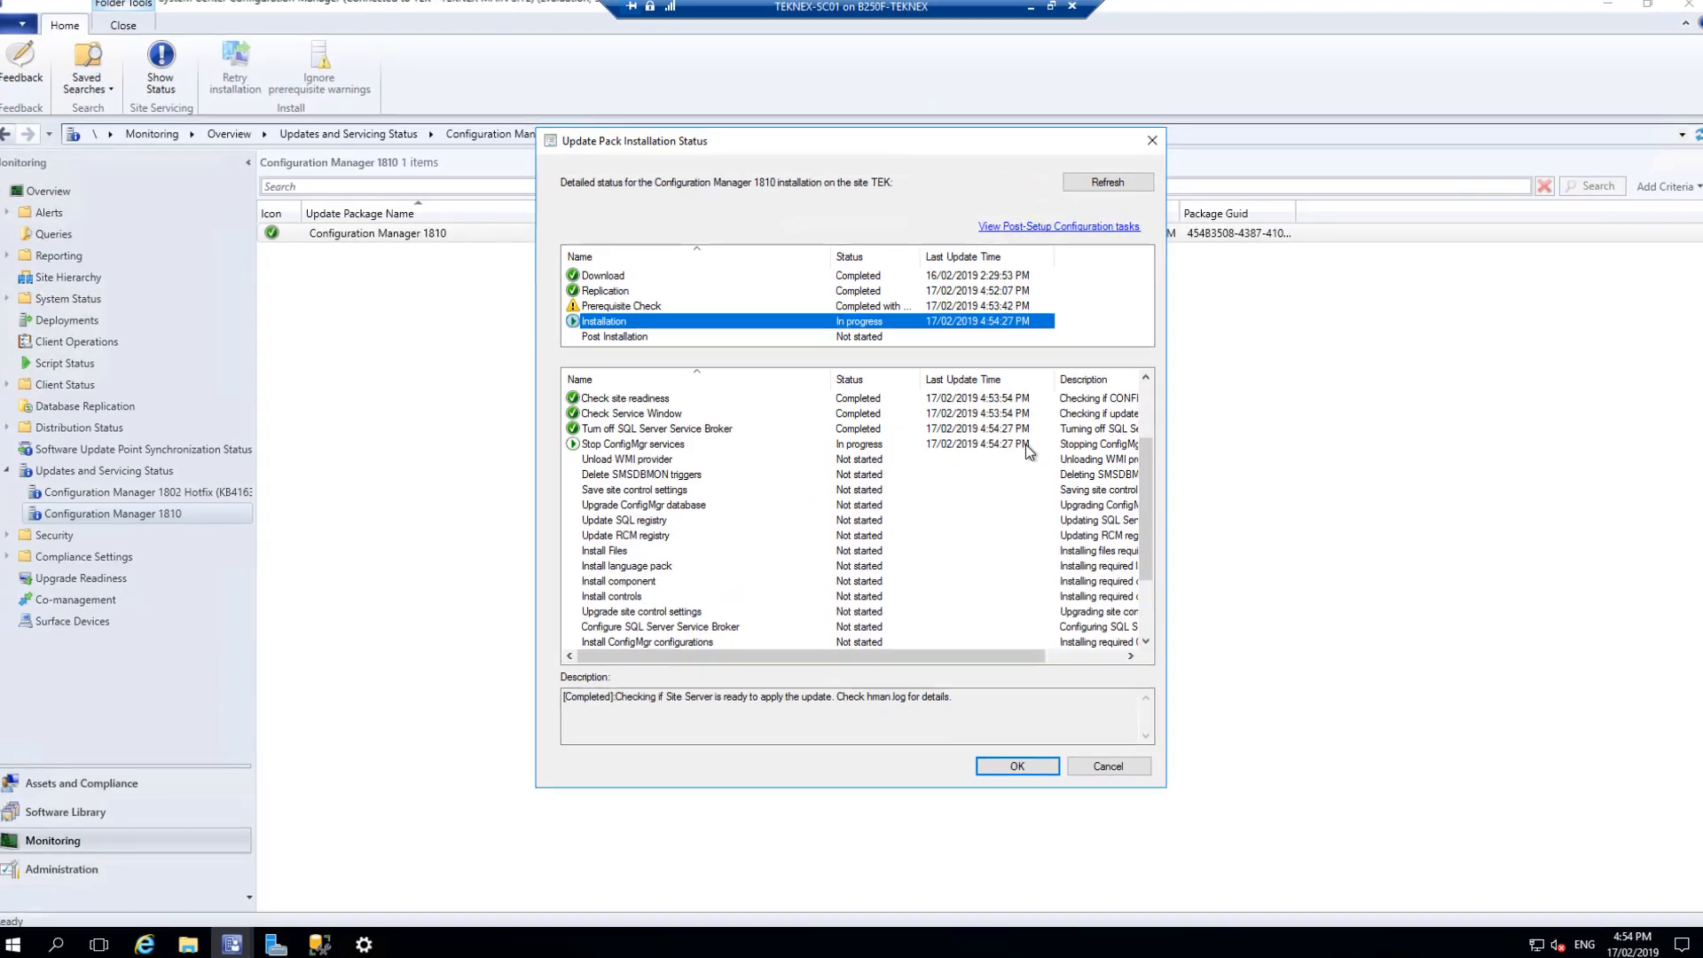
pyautogui.scroll(-2, 1057, 439)
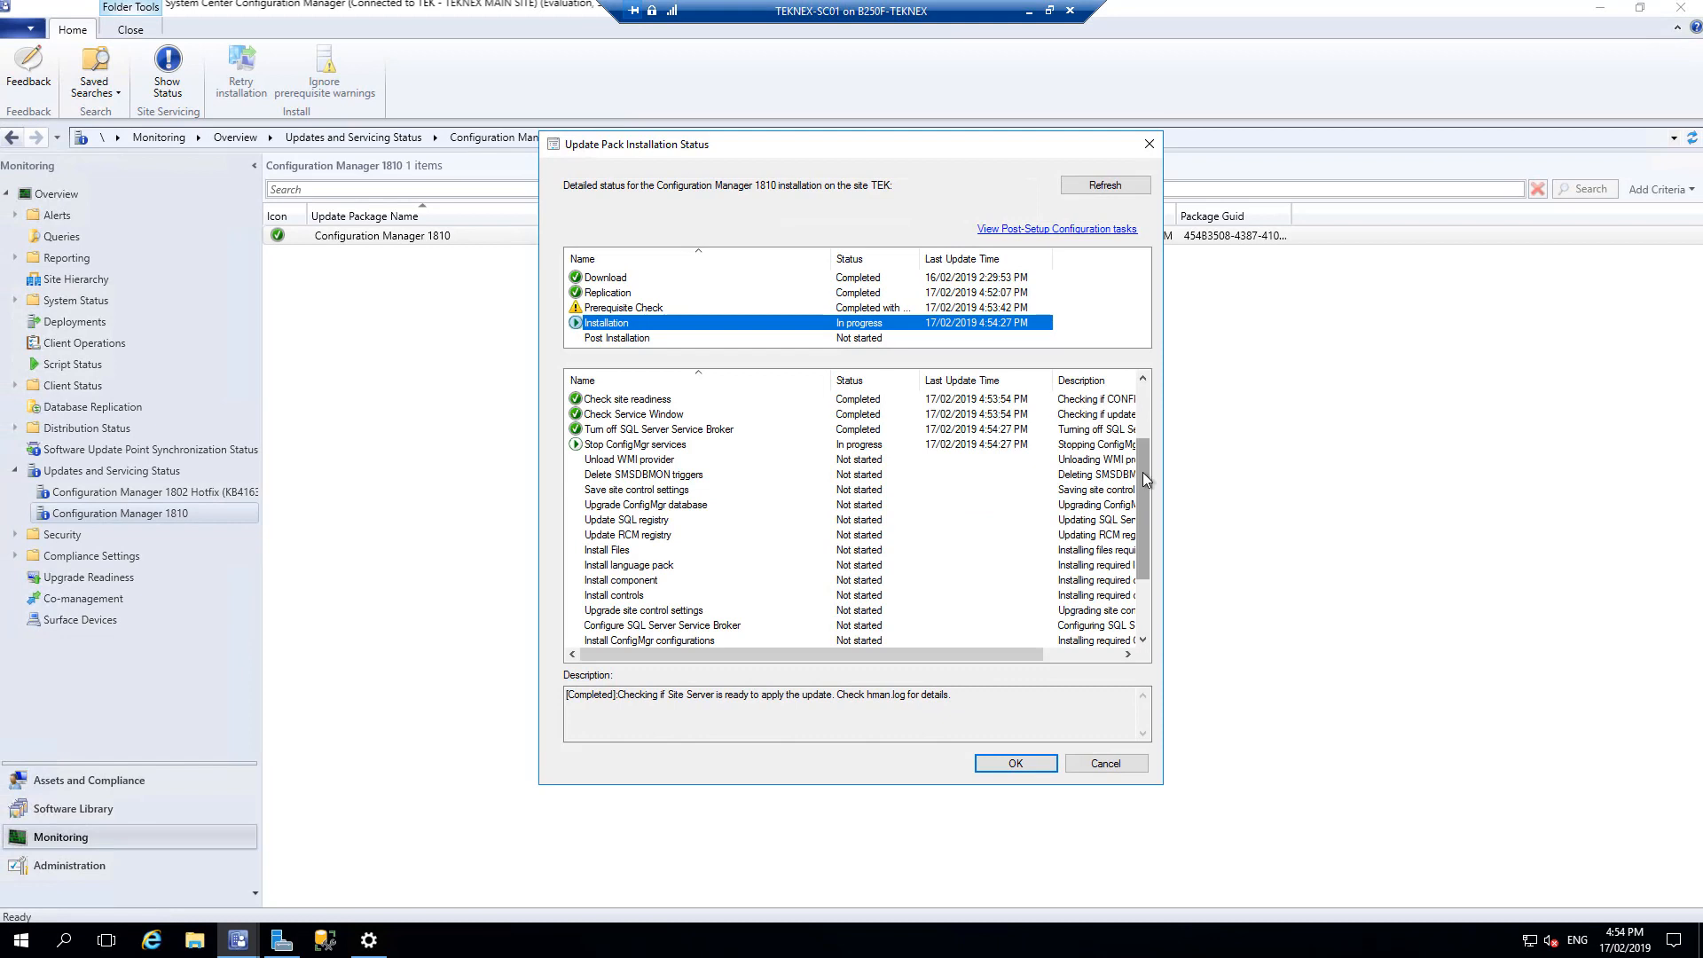
pyautogui.moveTo(1148, 479); pyautogui.dragTo(1149, 414)
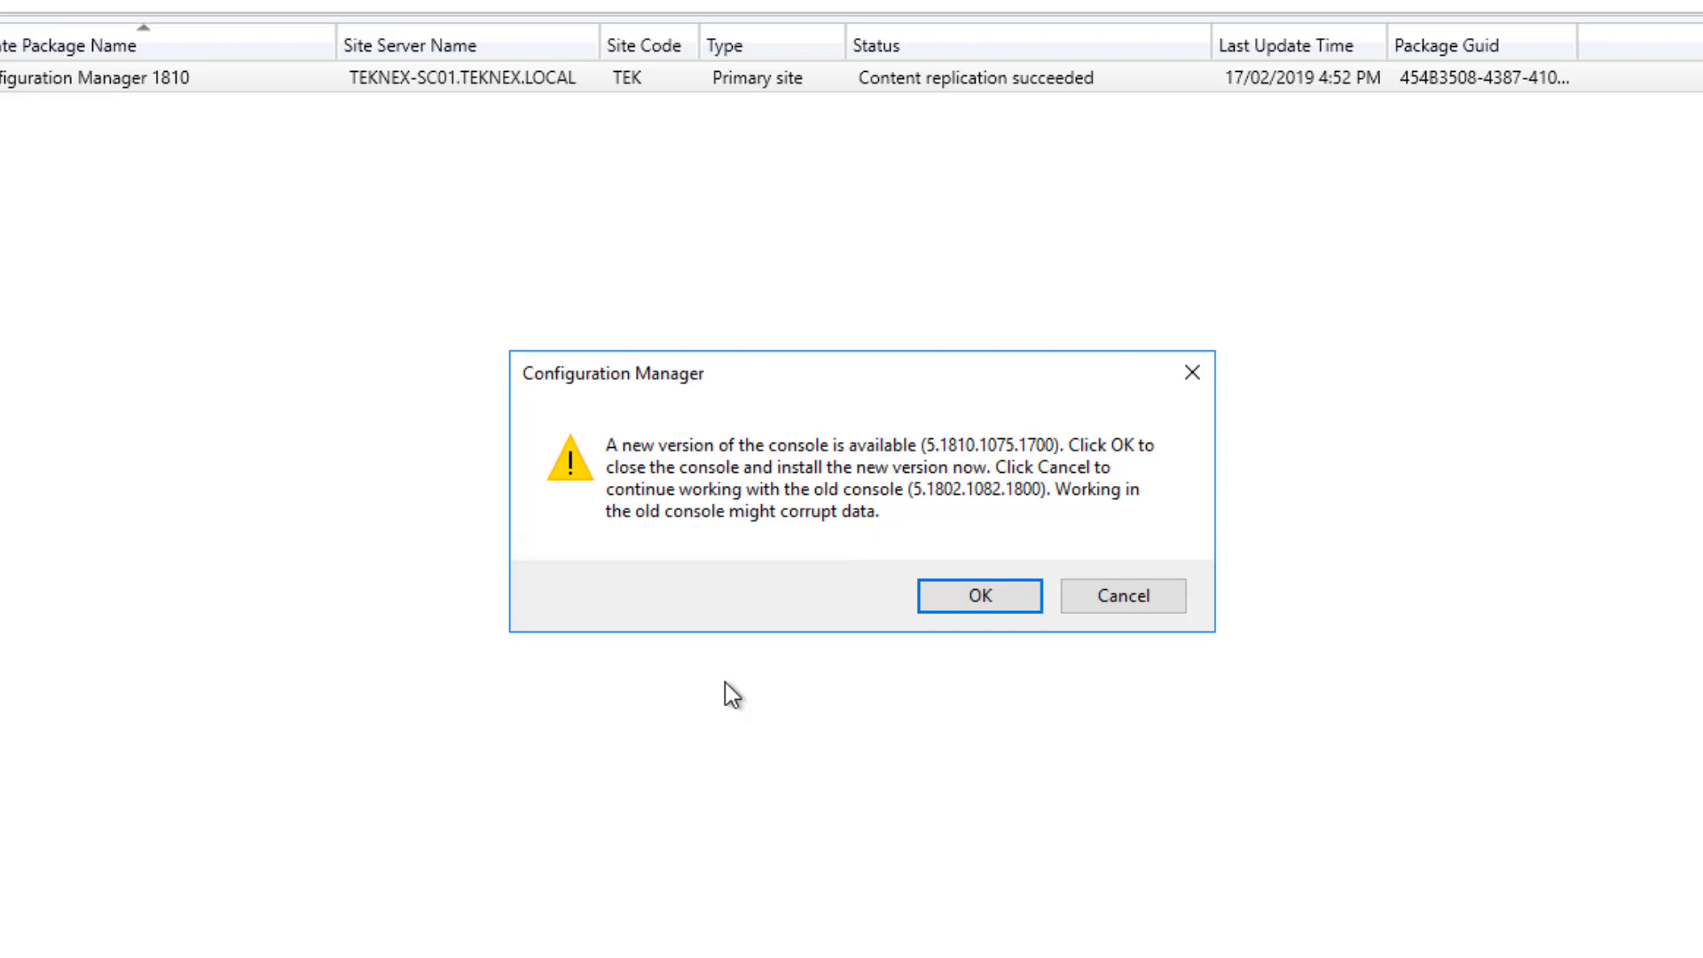
# - Accept closing the console to install version 5.1810.1075.1700, and dismiss the new update notice in the reopened console
pyautogui.click(973, 594)
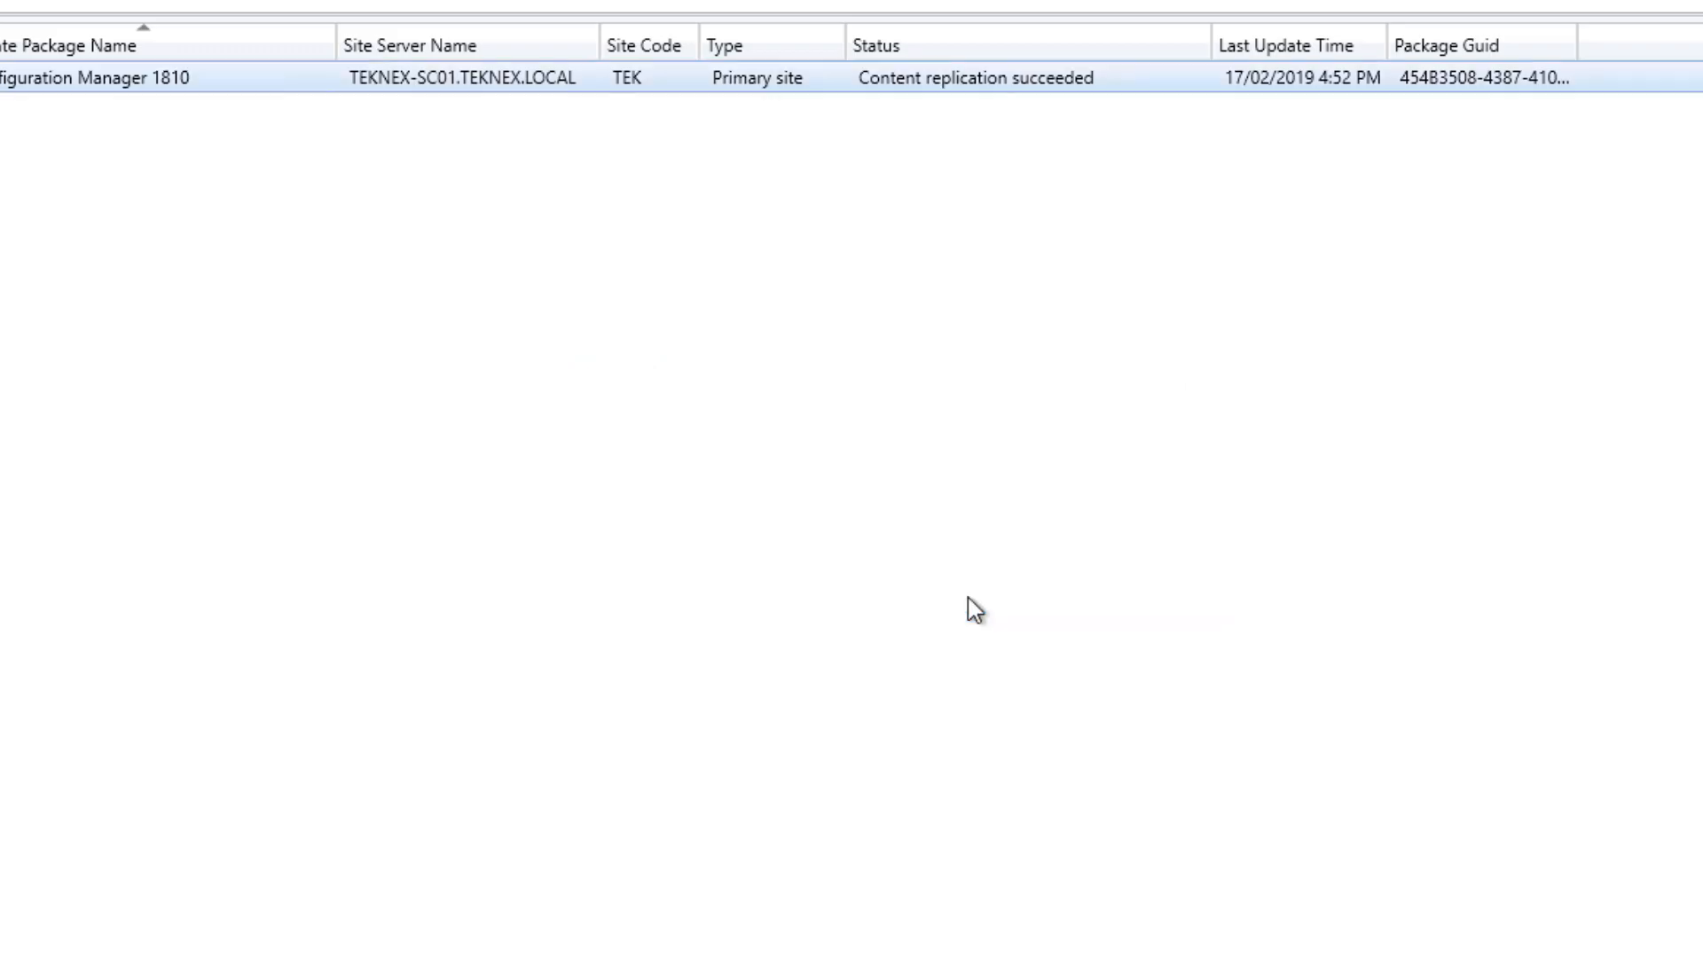
pyautogui.click(726, 675)
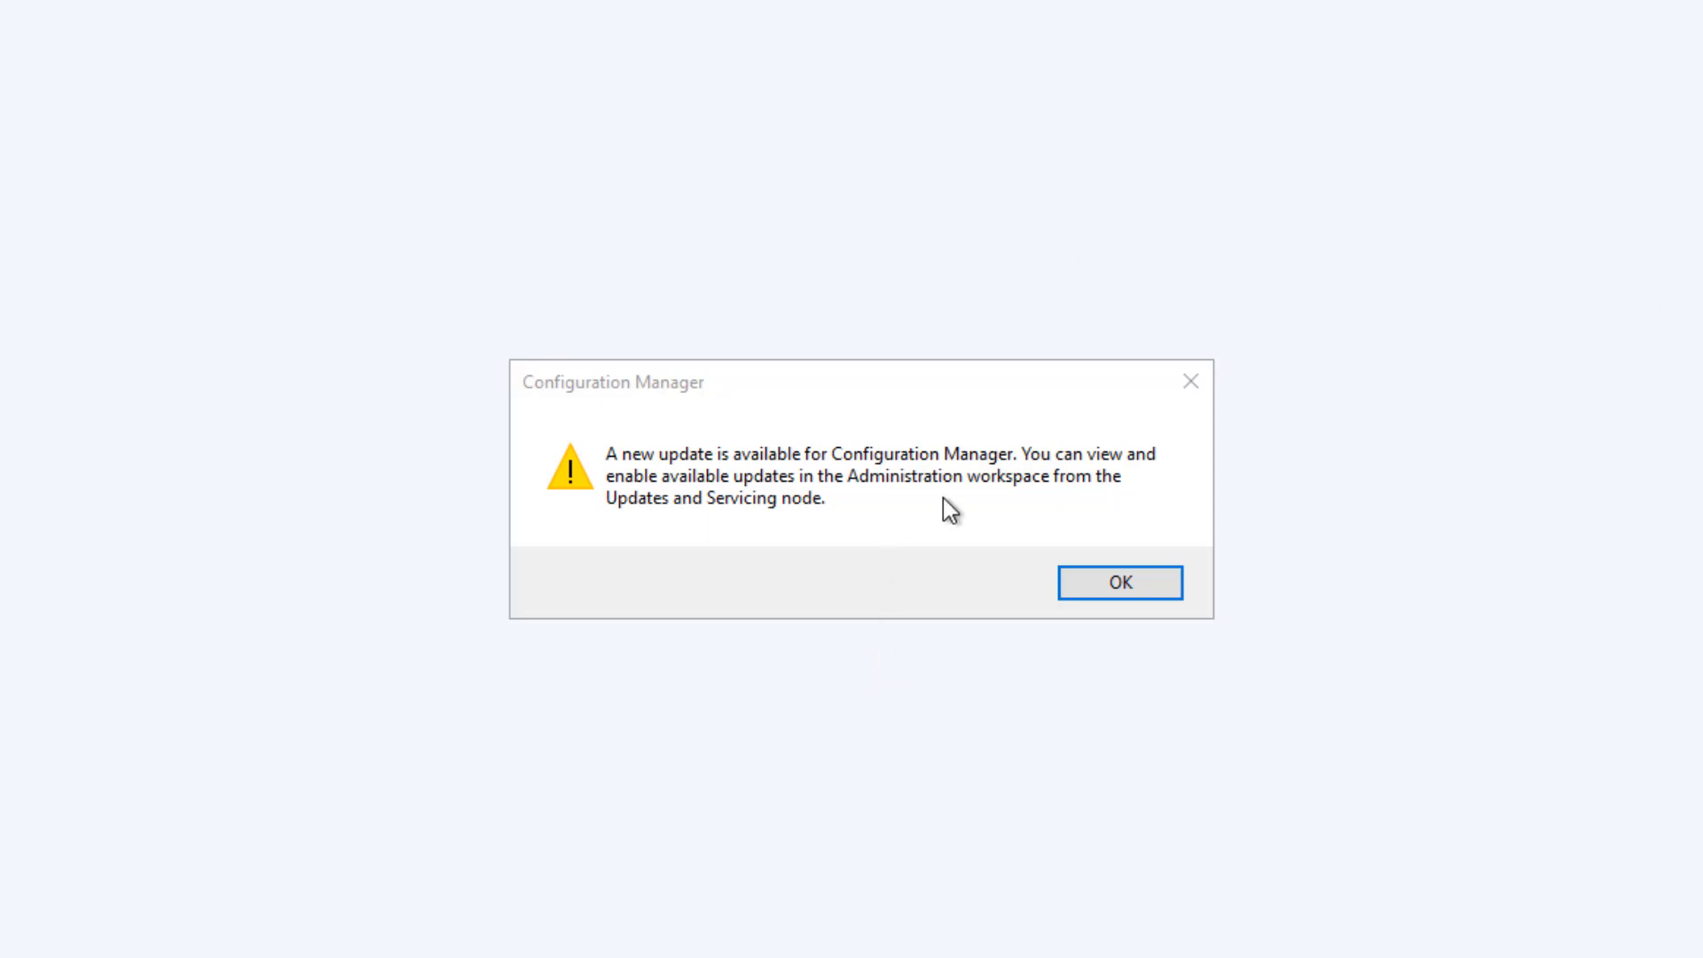
pyautogui.click(1121, 585)
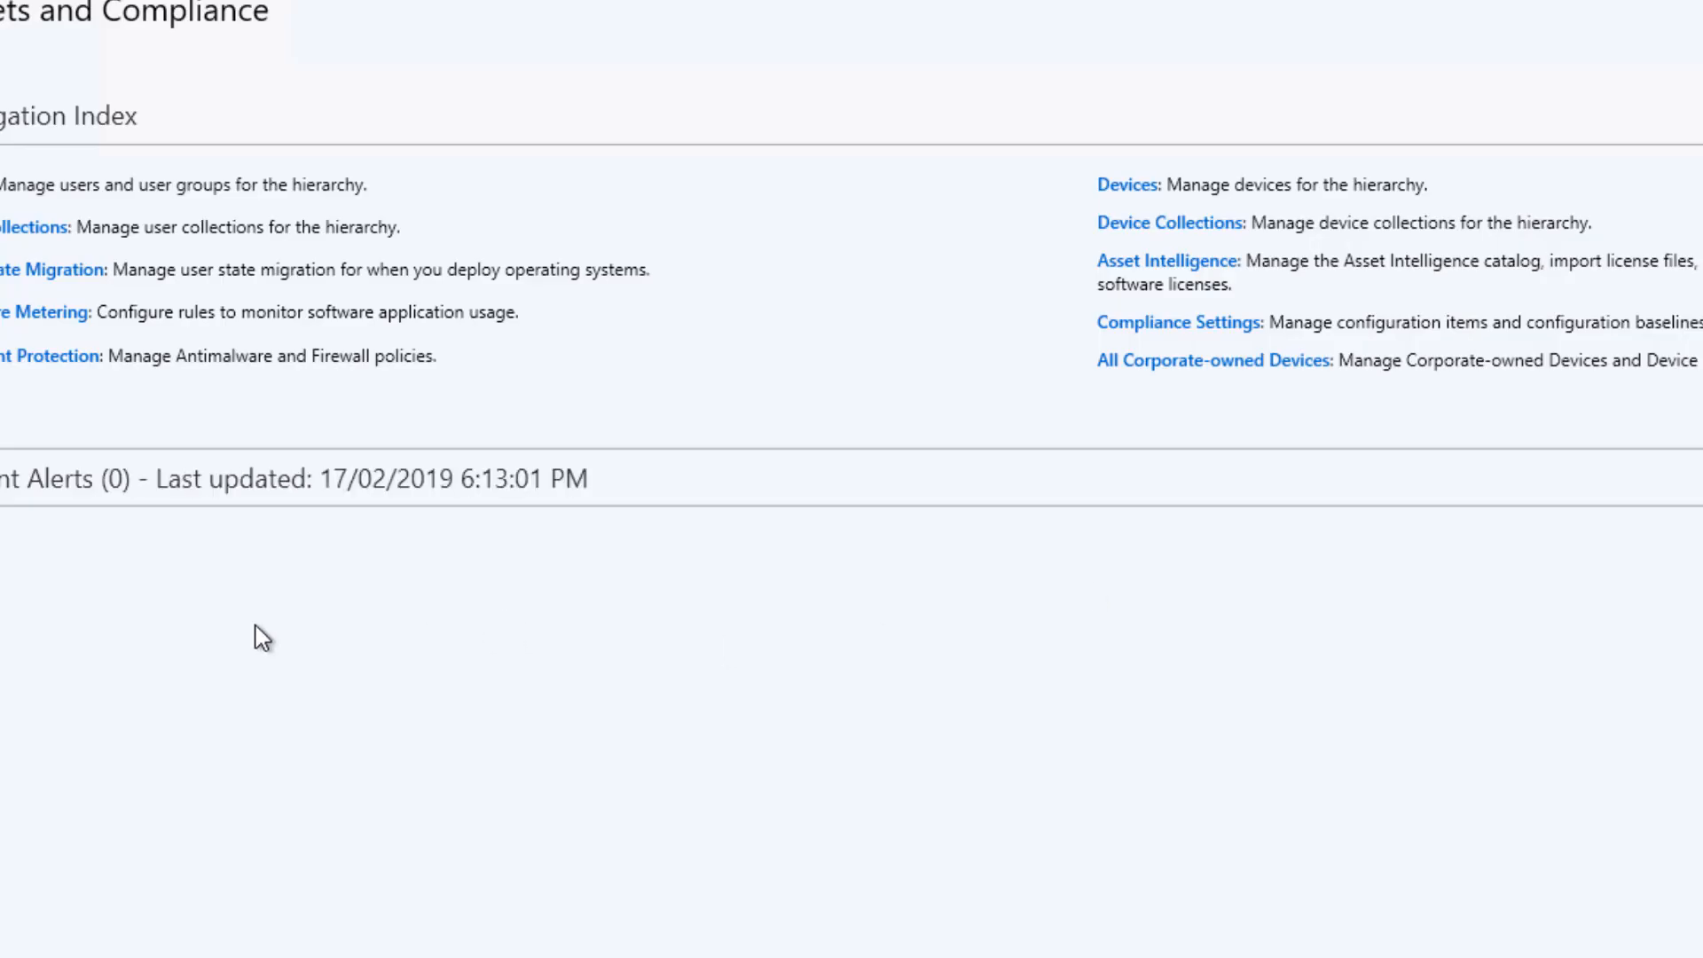
# - Open Updates and Servicing in the Administration workspace and widen the Name and Date Released columns to show the full update details
pyautogui.click(87, 868)
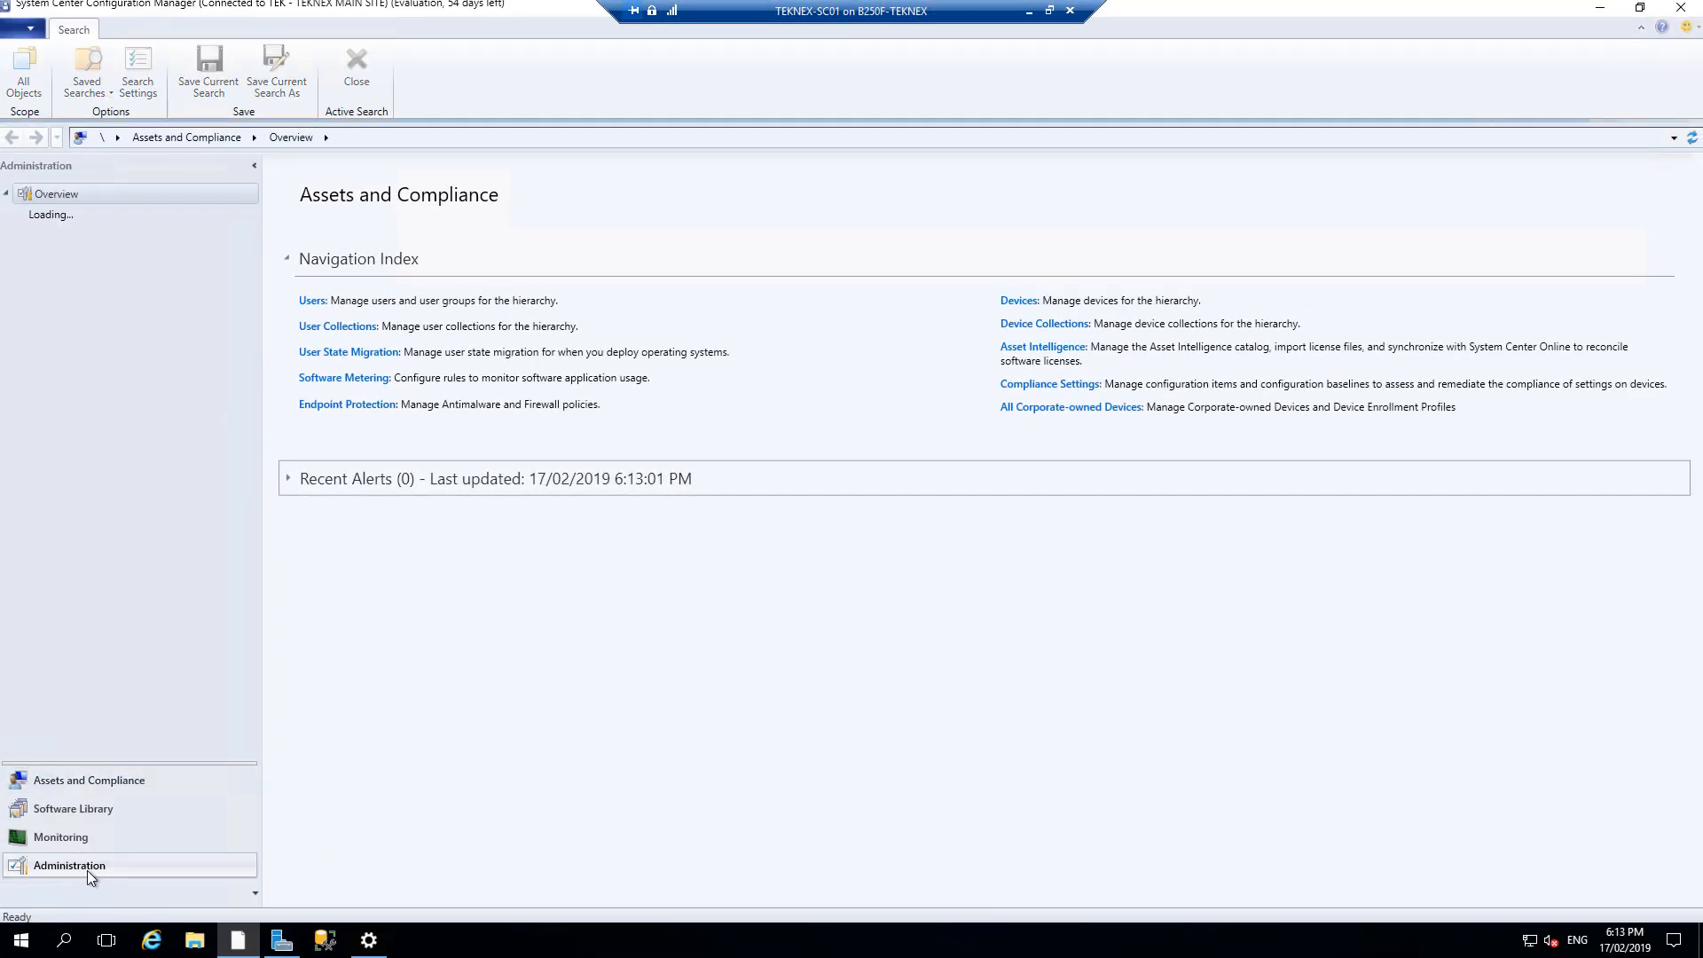
pyautogui.click(130, 213)
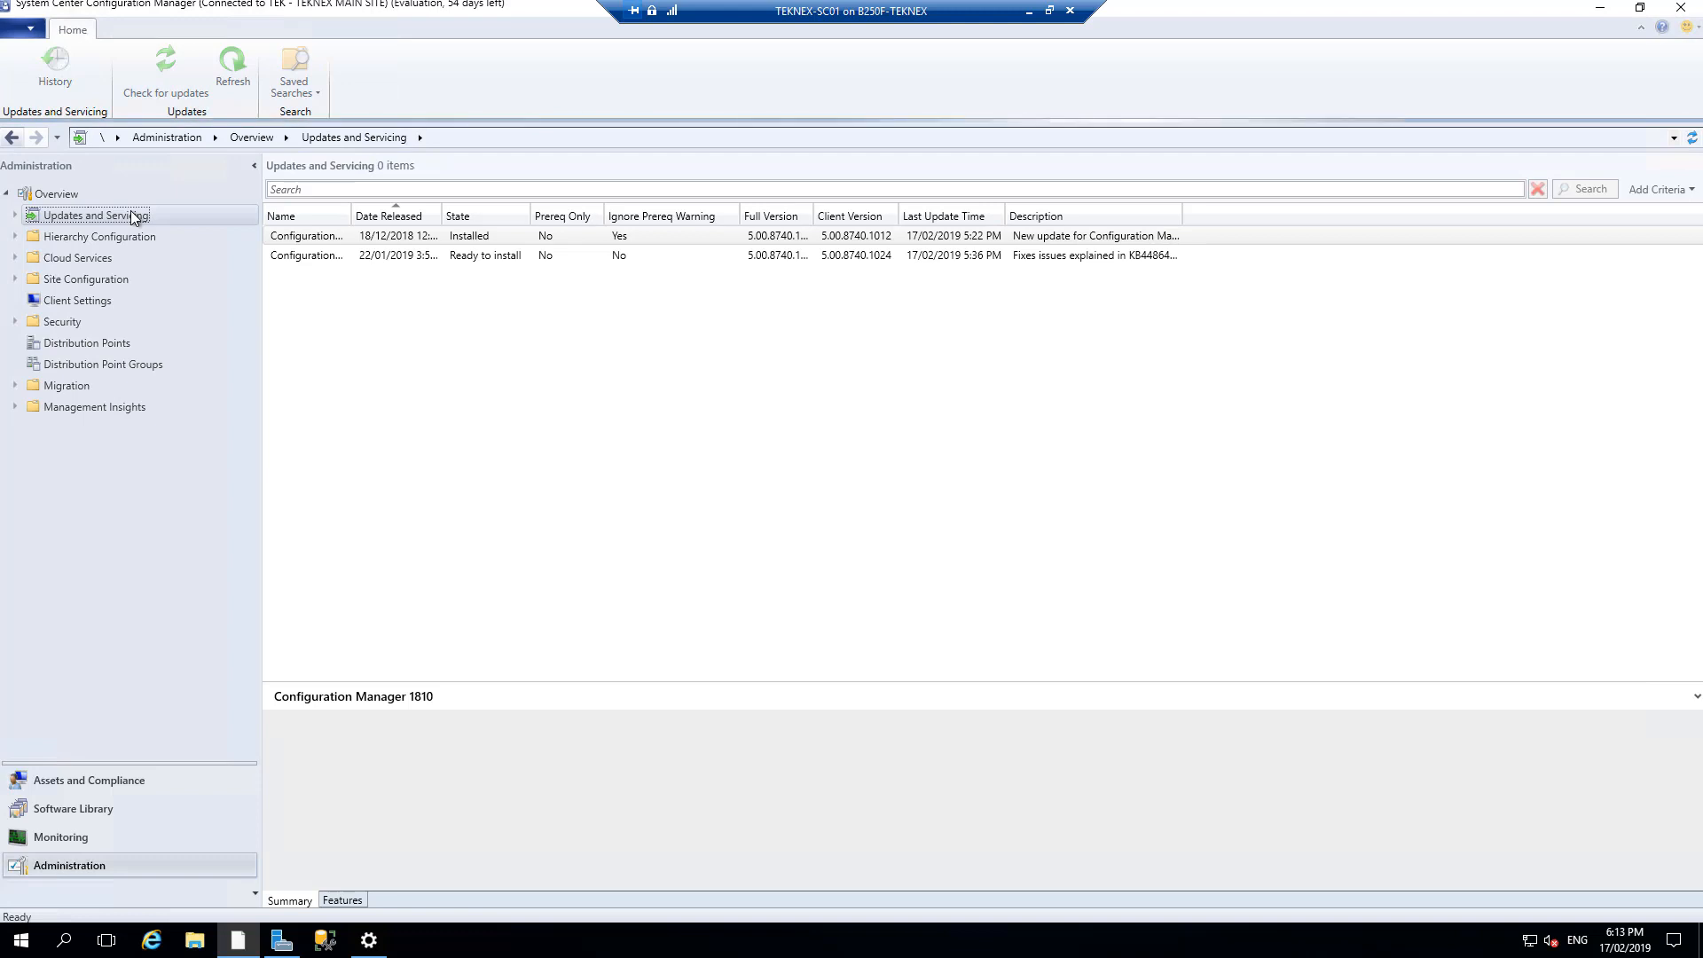
pyautogui.click(481, 258)
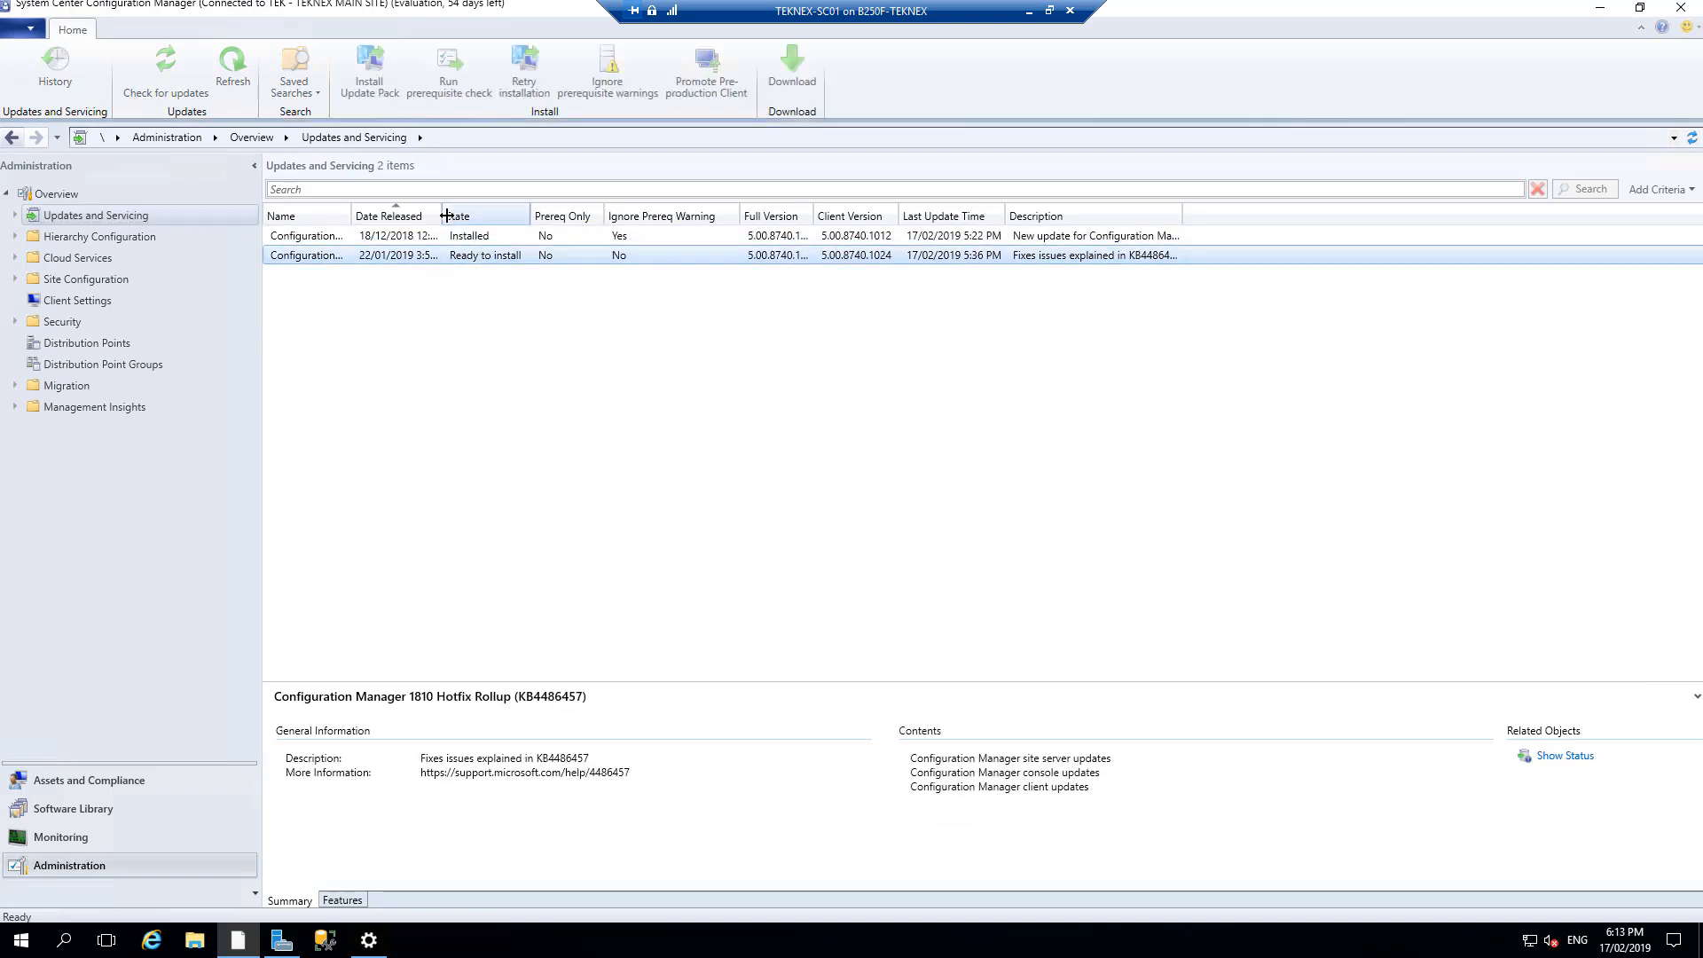
pyautogui.moveTo(446, 216); pyautogui.dragTo(624, 214)
pyautogui.moveTo(352, 216); pyautogui.dragTo(589, 205)
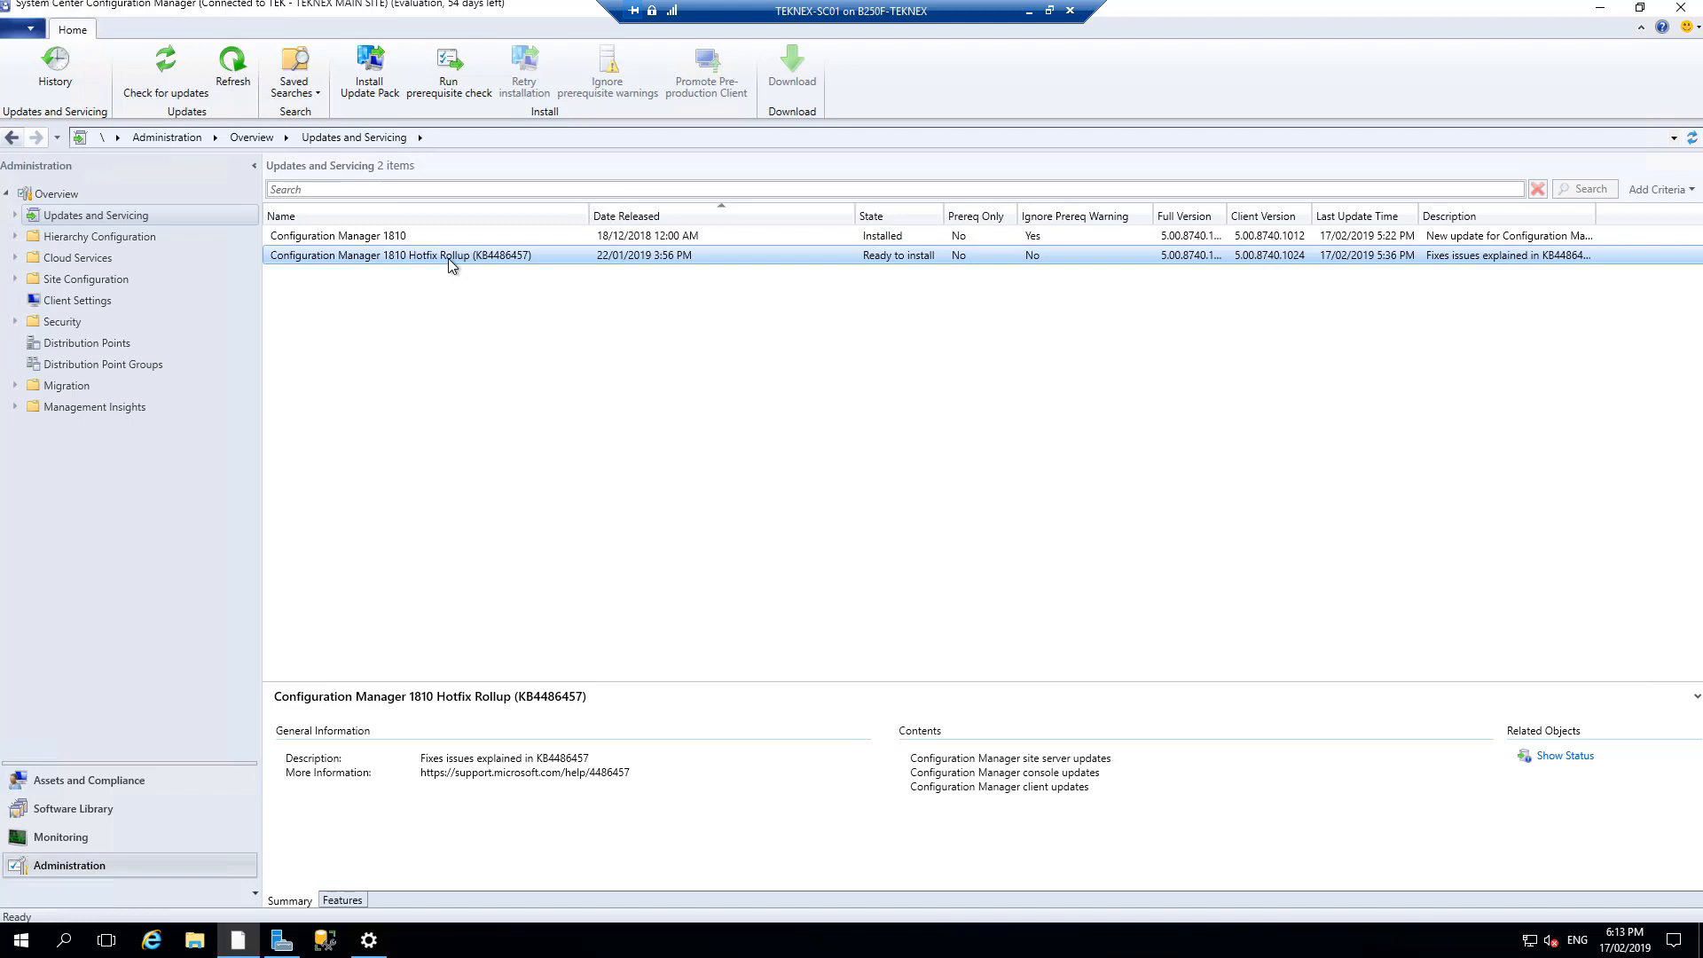
# - Show the monitoring status of the Configuration Manager 1810 update and open the primary site's detailed installation status
pyautogui.click(460, 233)
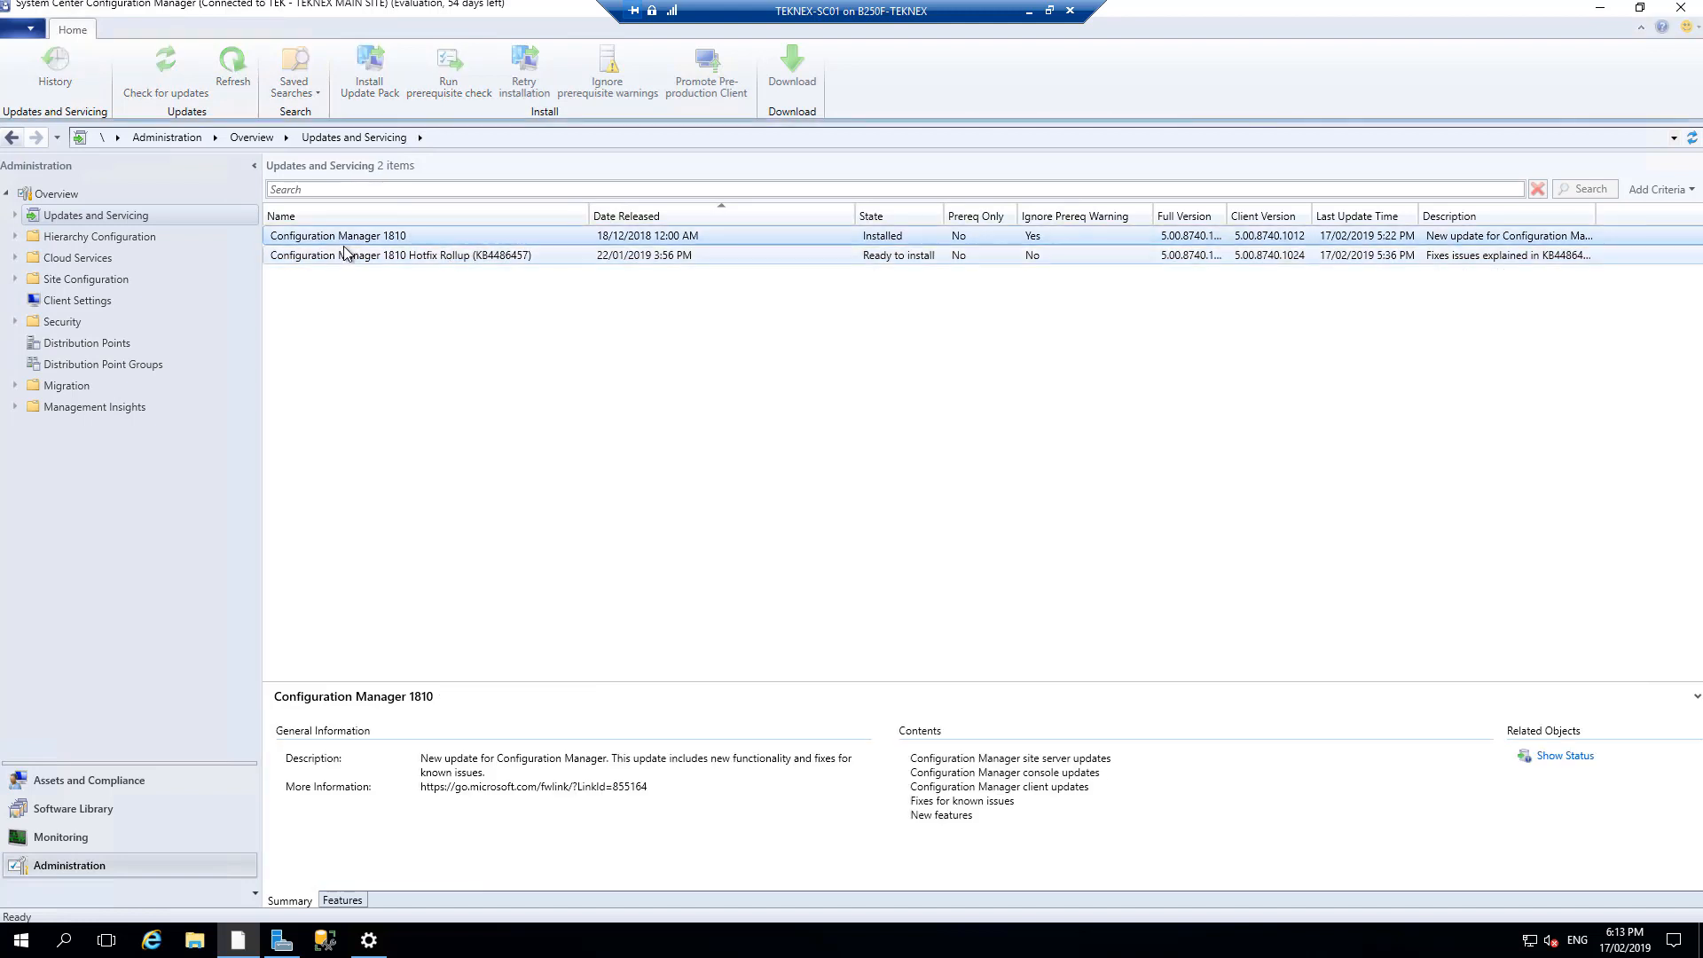
pyautogui.rightClick(902, 236)
pyautogui.click(860, 397)
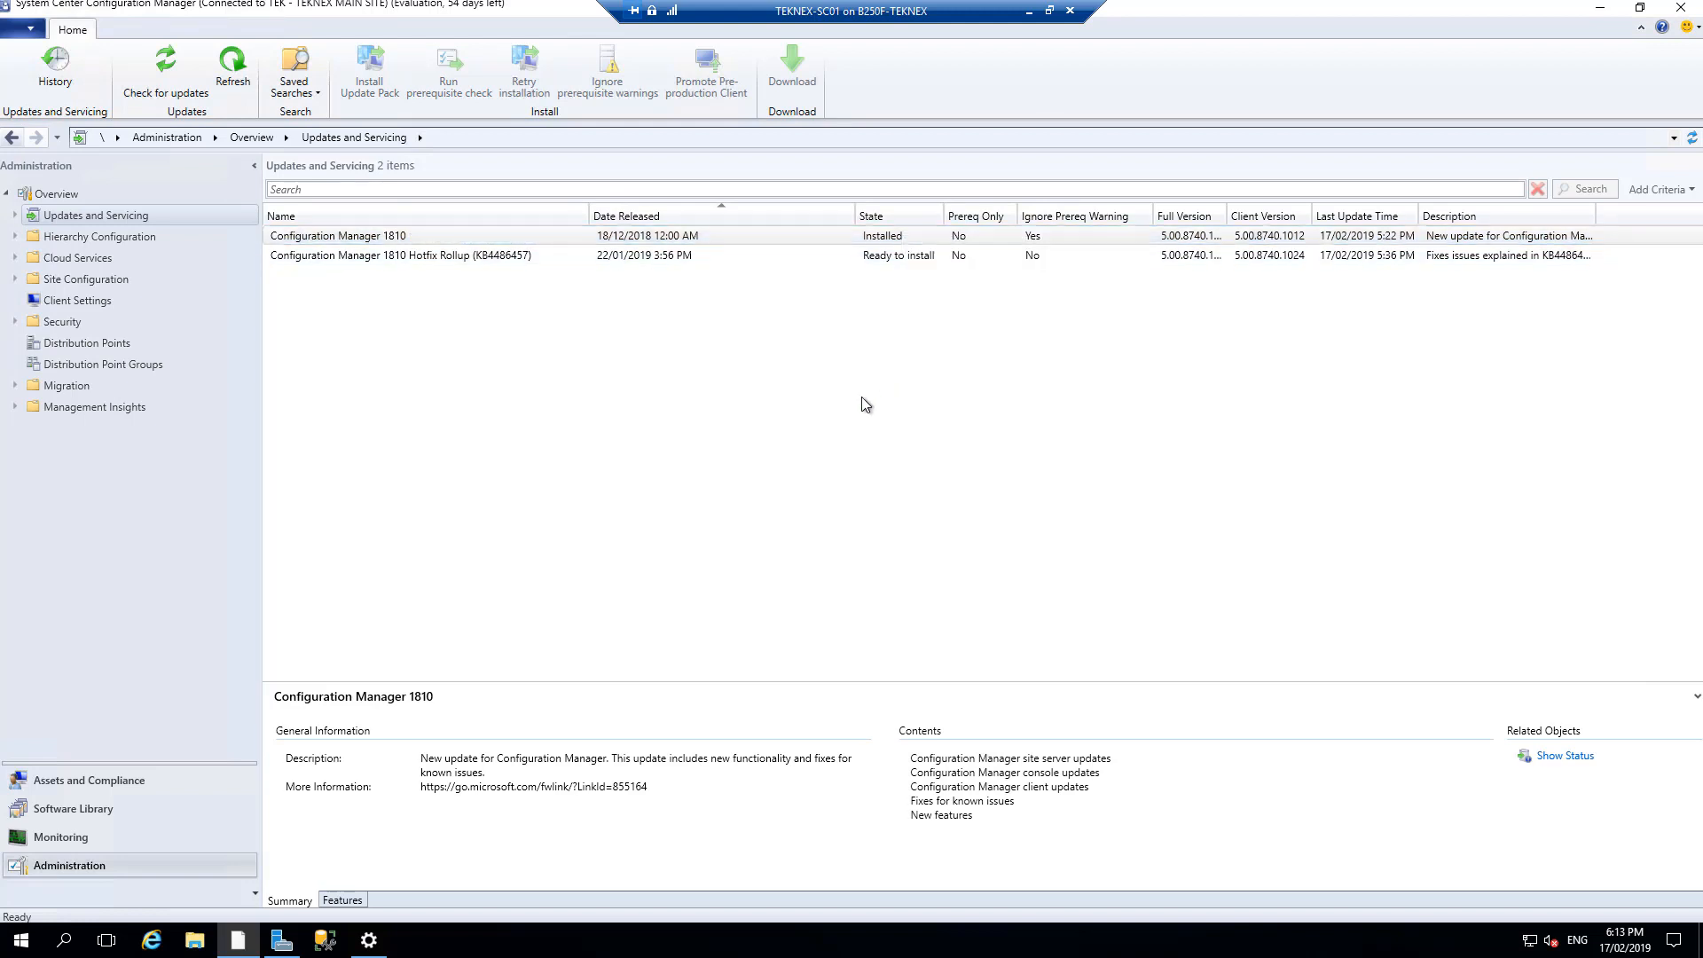
pyautogui.click(901, 236)
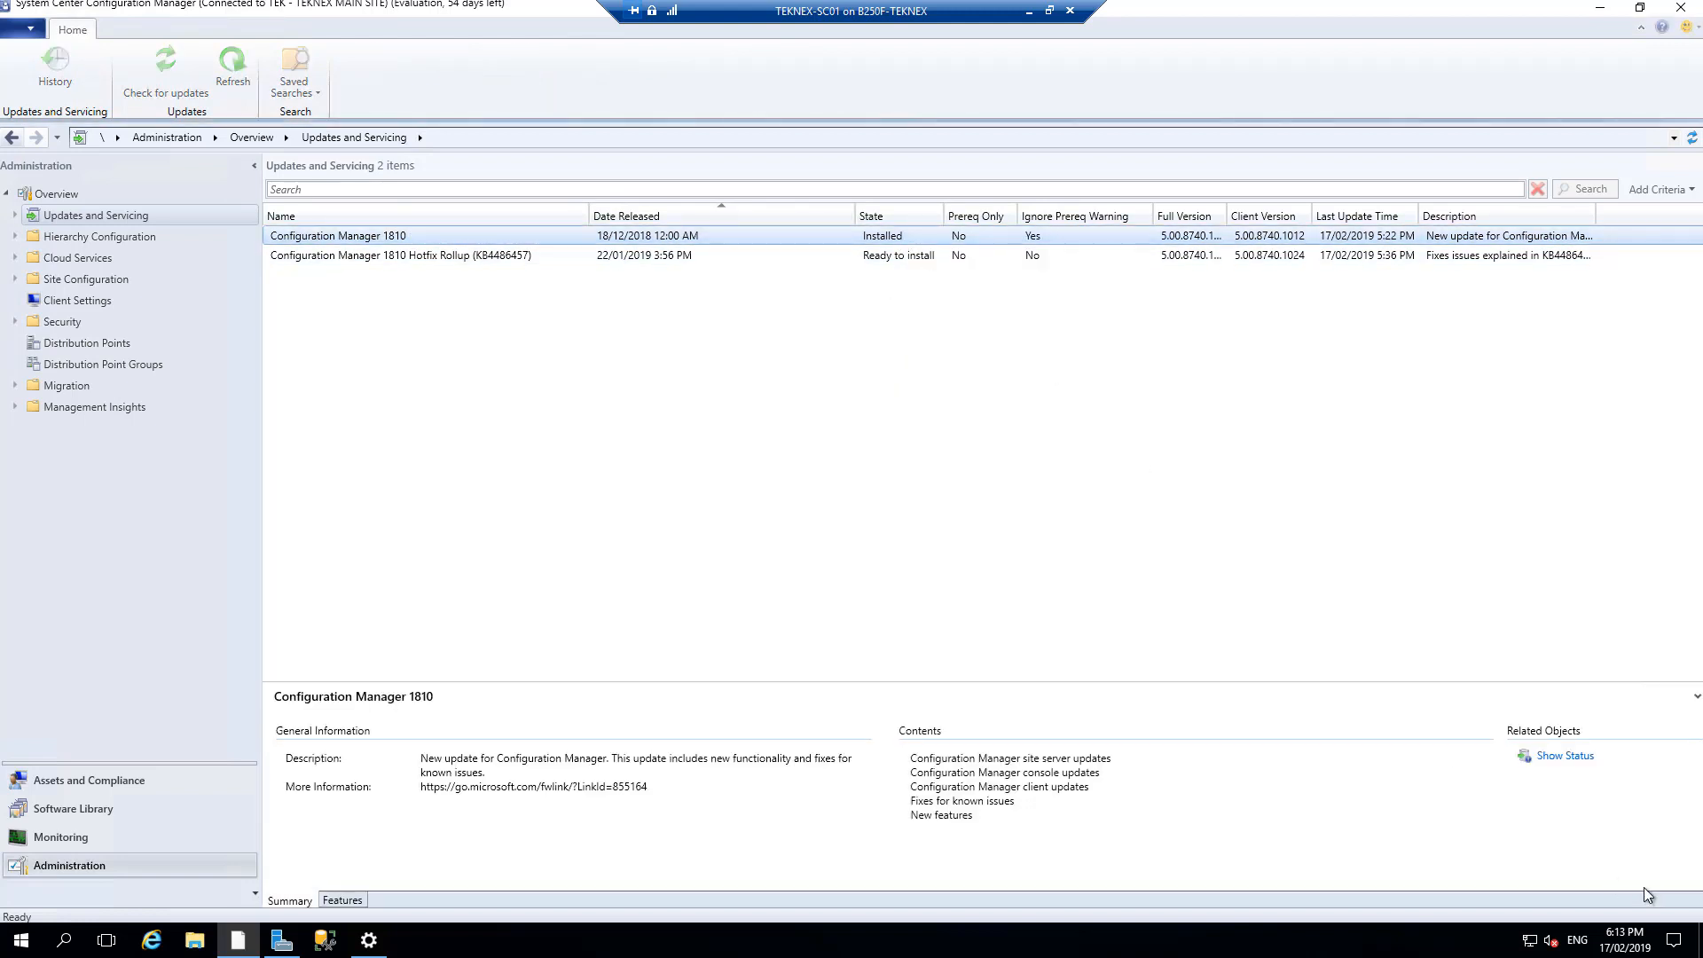
pyautogui.click(1567, 756)
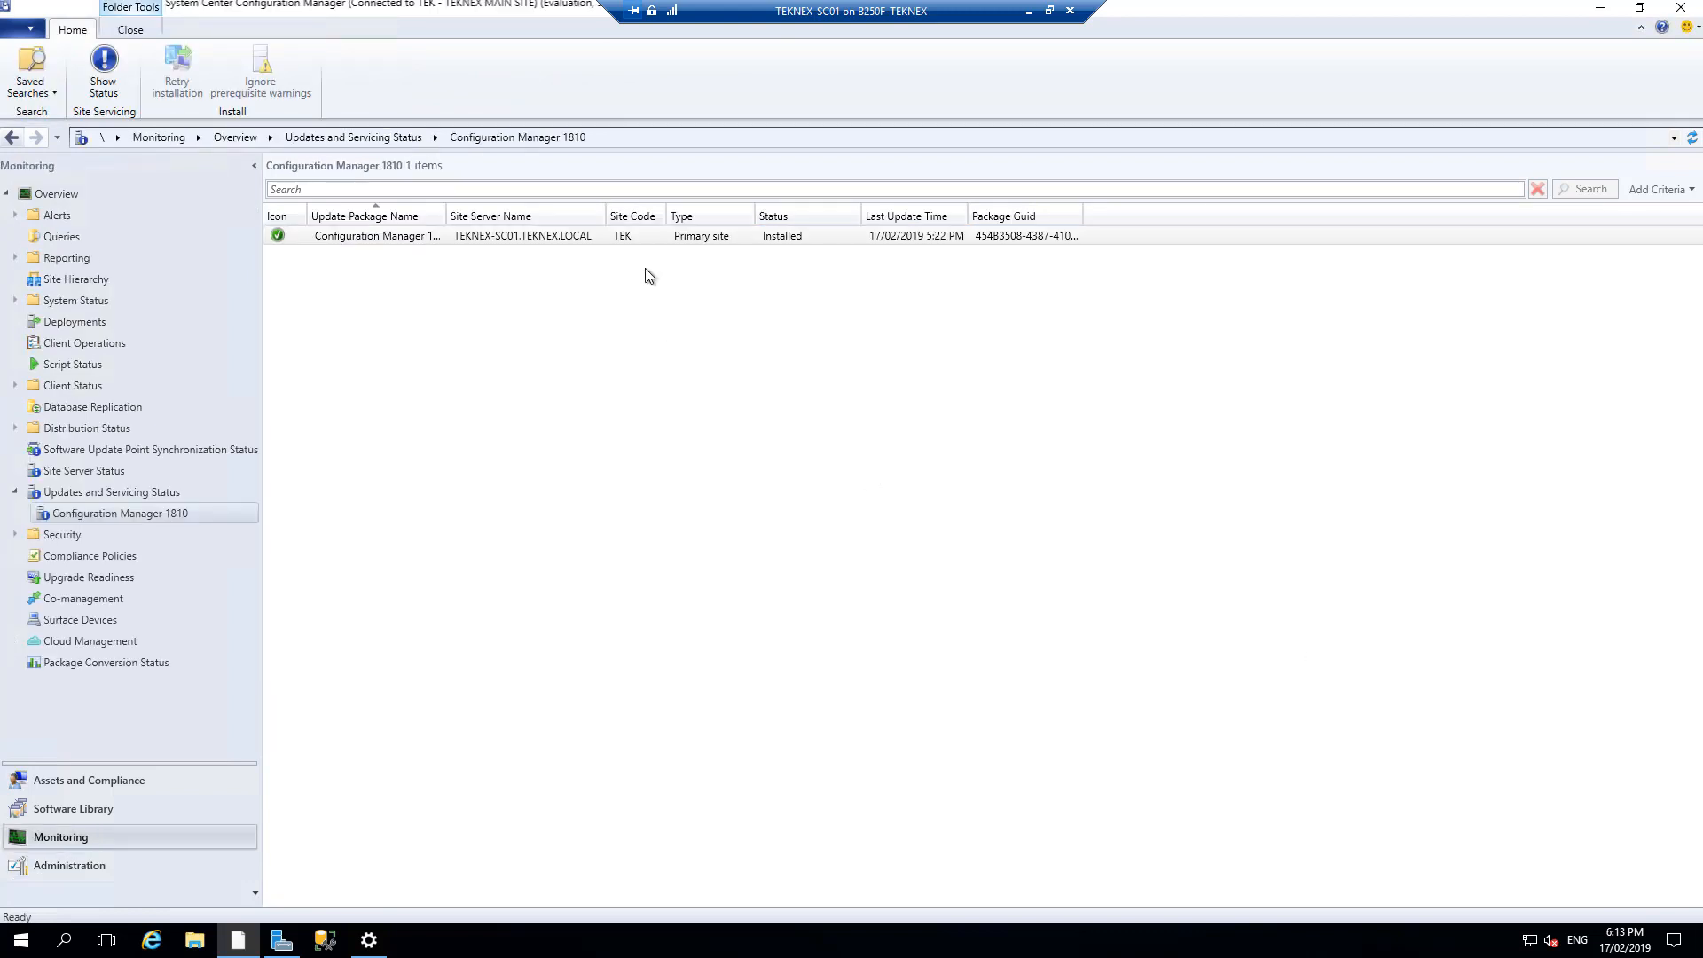
pyautogui.rightClick(667, 238)
pyautogui.click(690, 253)
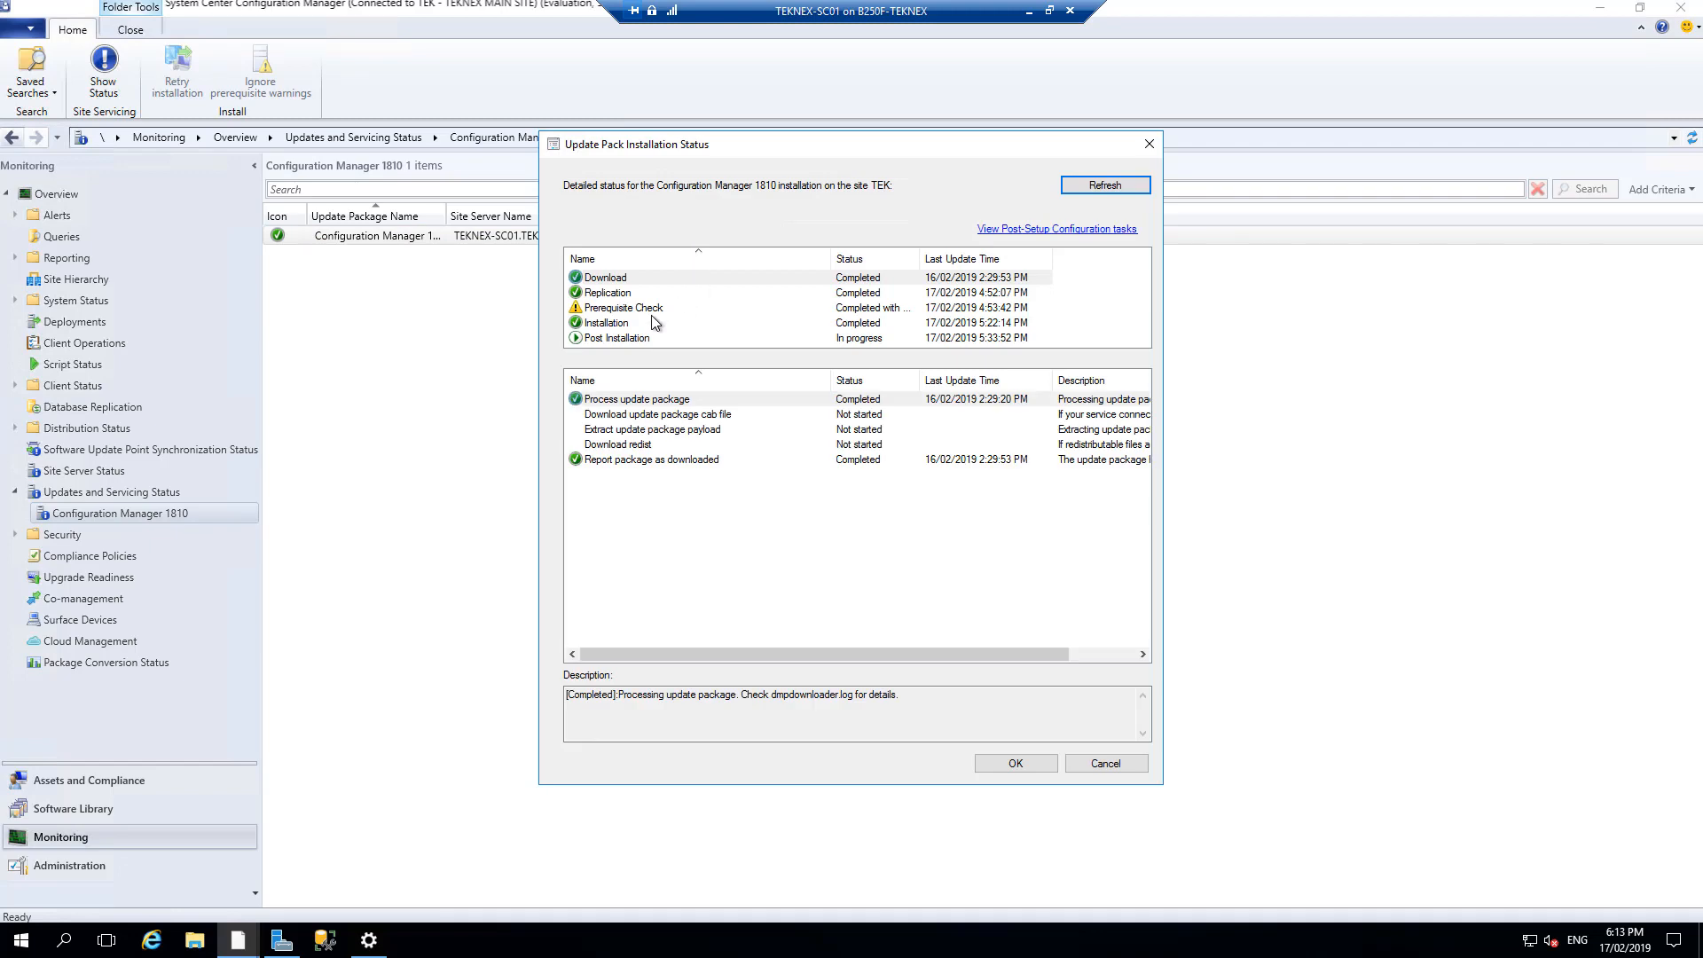
# - Inspect the Prerequisite Check and Post Installation tasks, read the Turning on Features description, and close the installation status
pyautogui.click(664, 310)
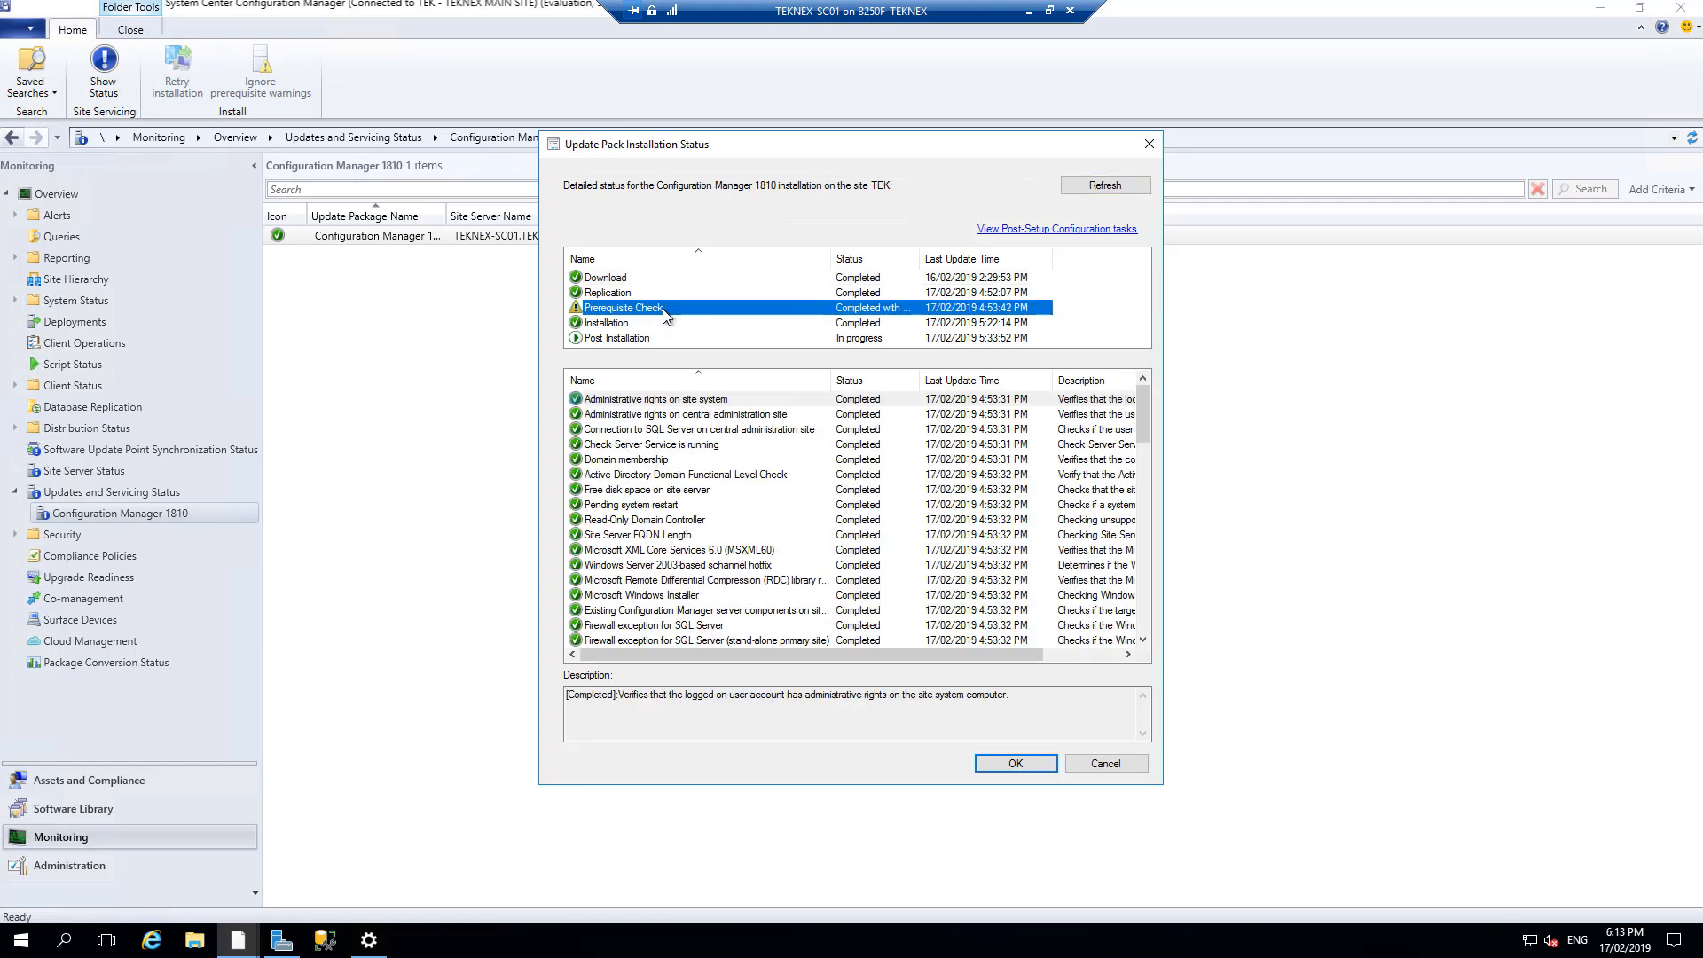
pyautogui.click(632, 336)
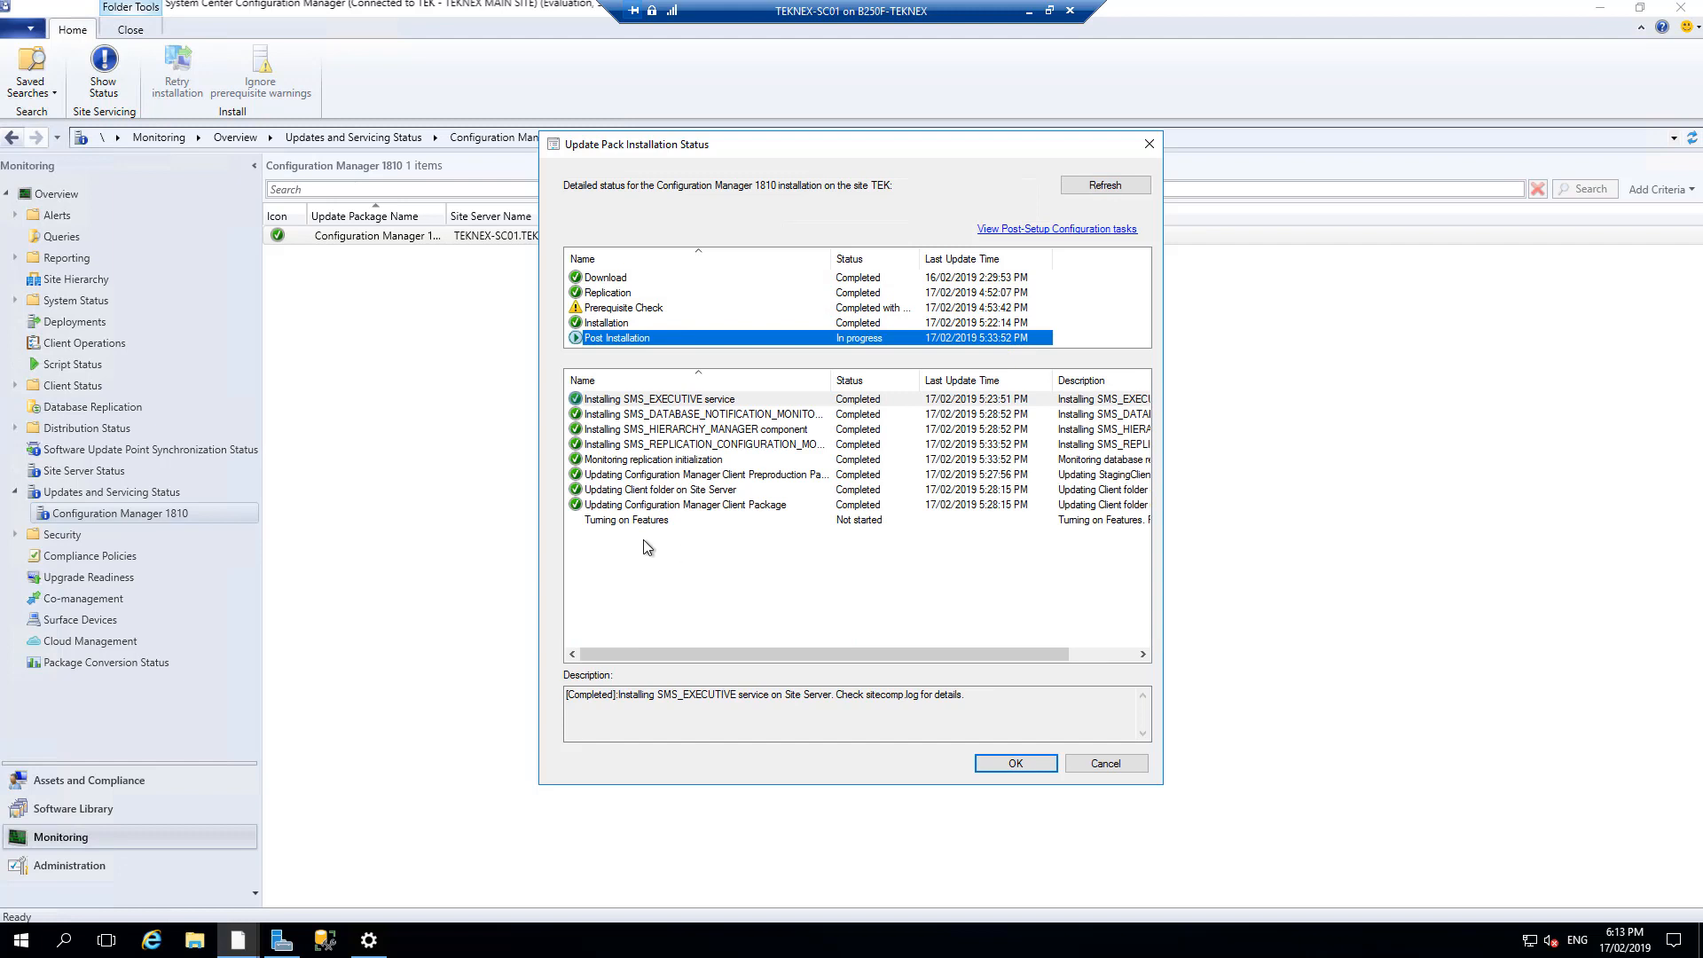
pyautogui.click(859, 523)
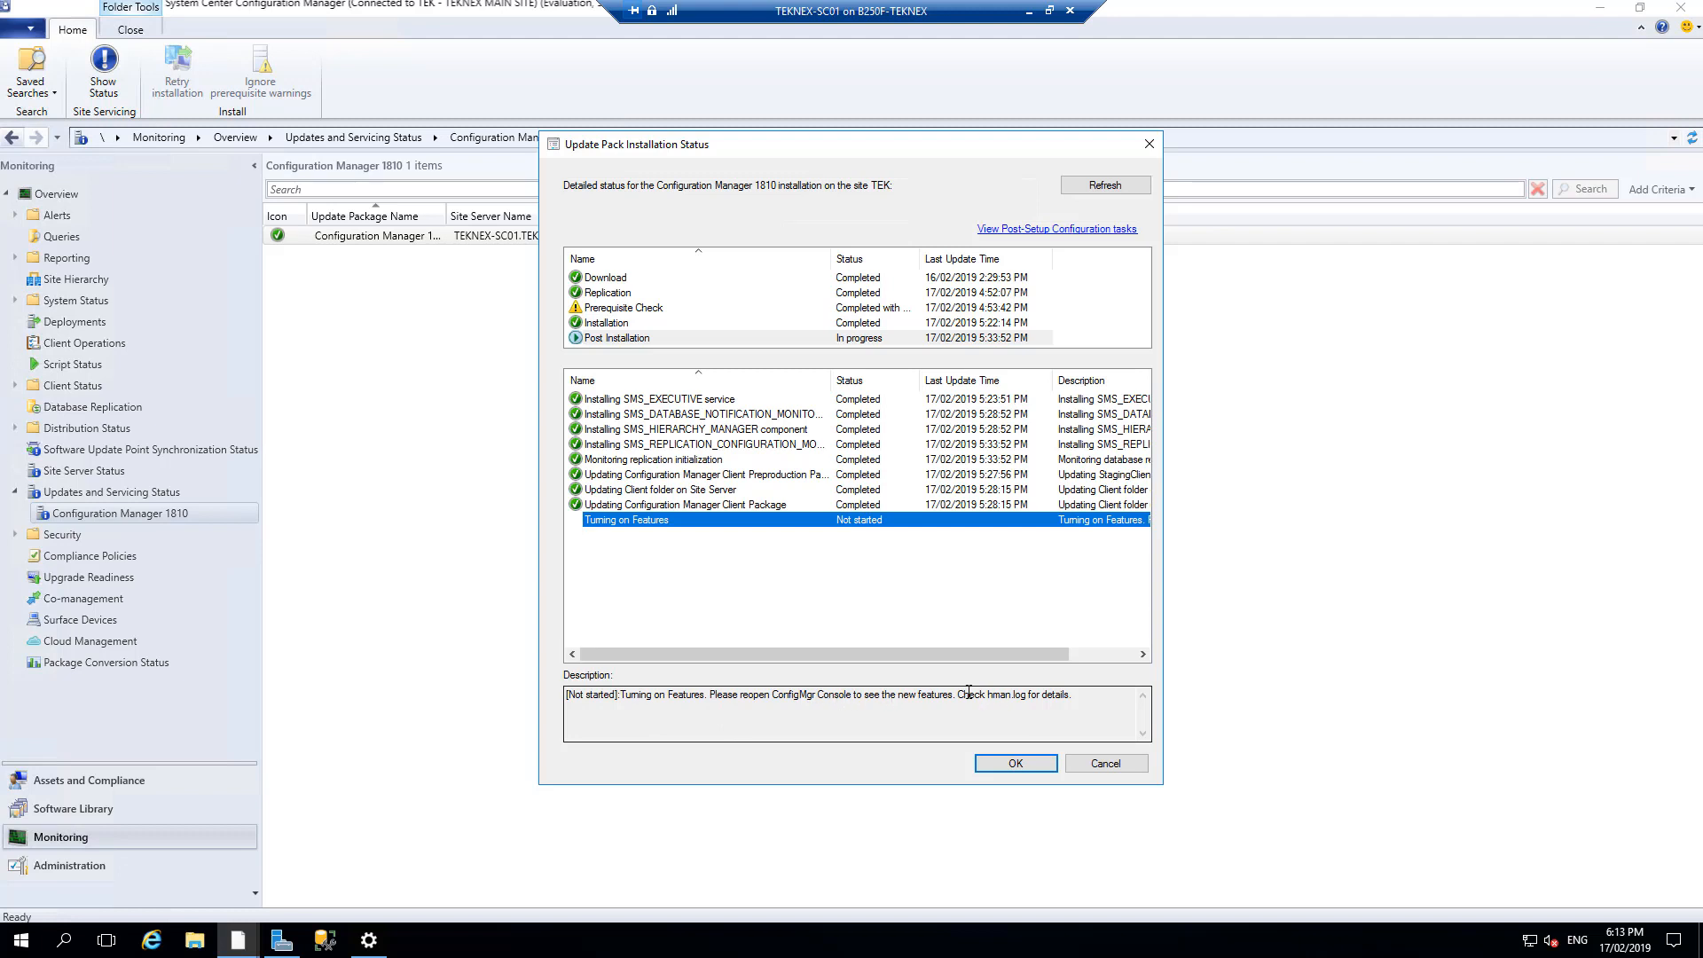
pyautogui.moveTo(955, 698); pyautogui.dragTo(1054, 703)
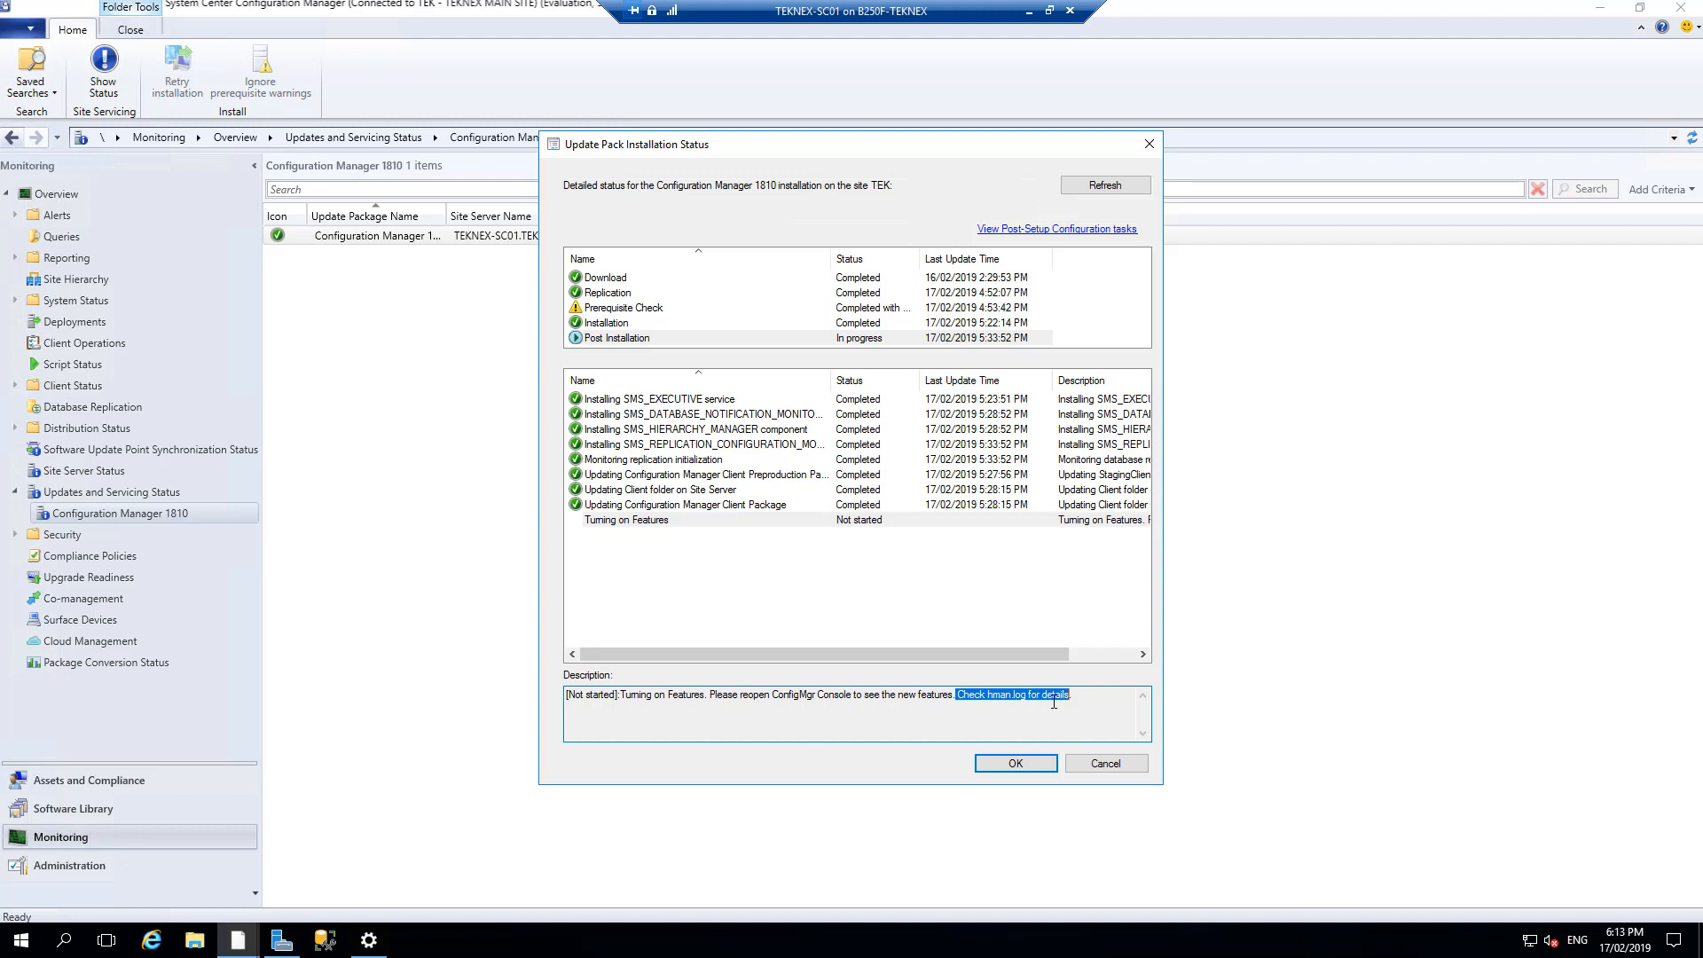
pyautogui.click(1106, 764)
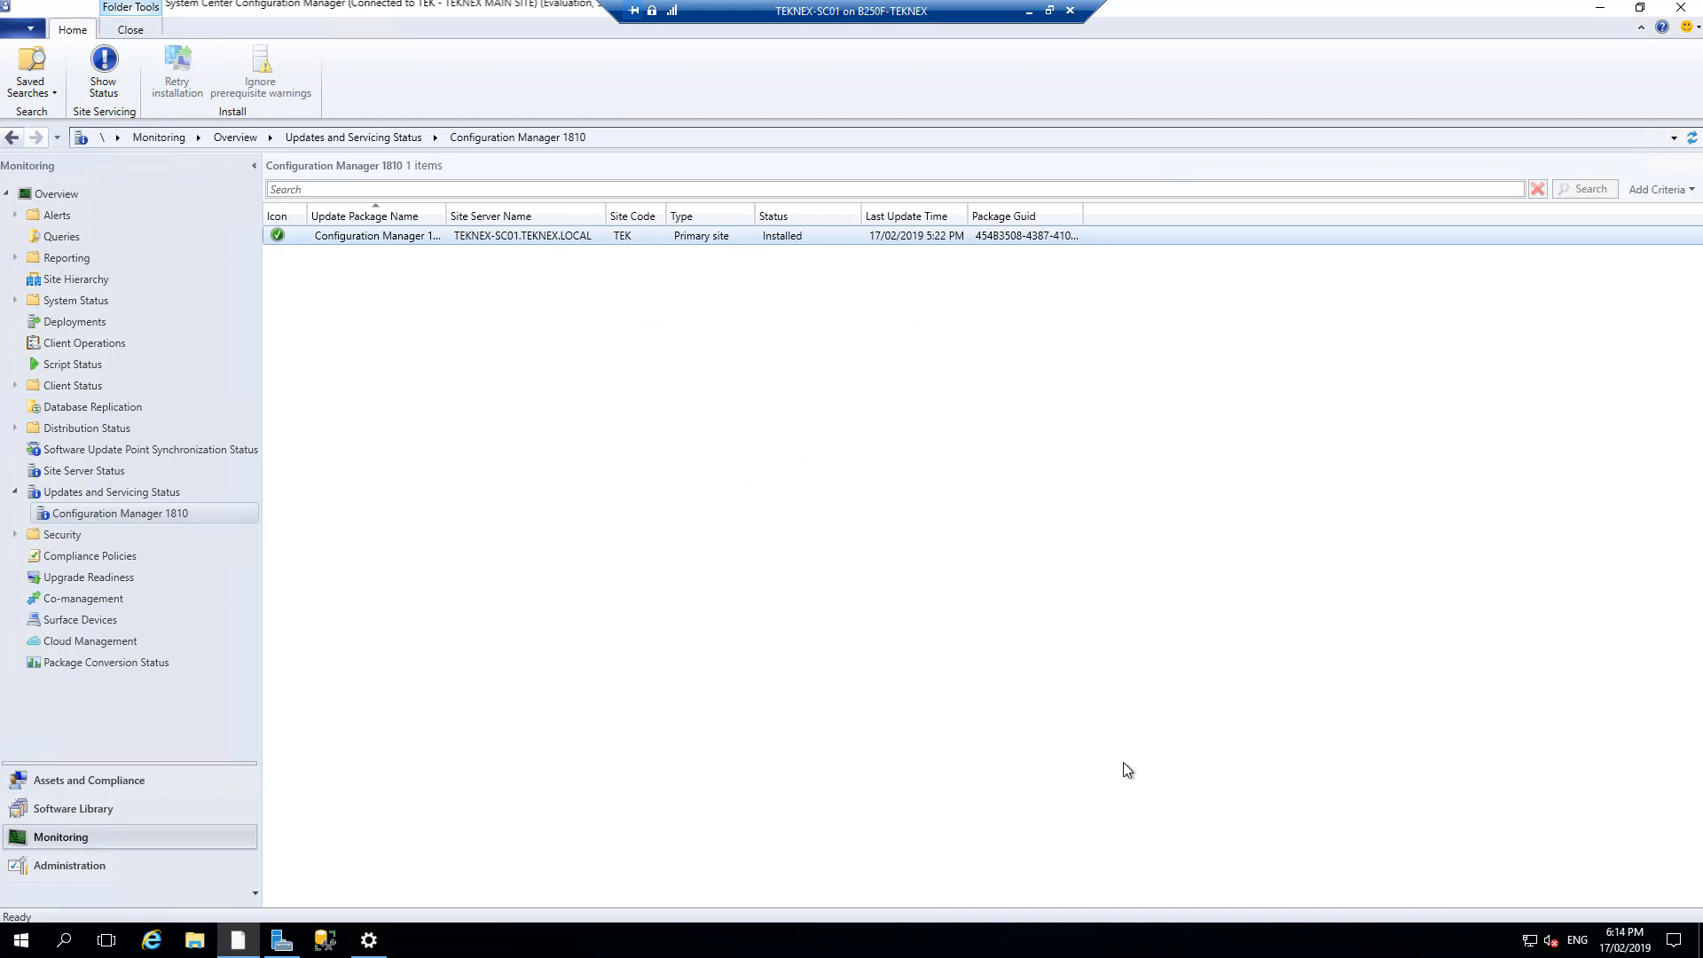
# - Return to Updates and Servicing and select the Configuration Manager 1810 Hotfix Rollup (KB4486457)
pyautogui.click(12, 138)
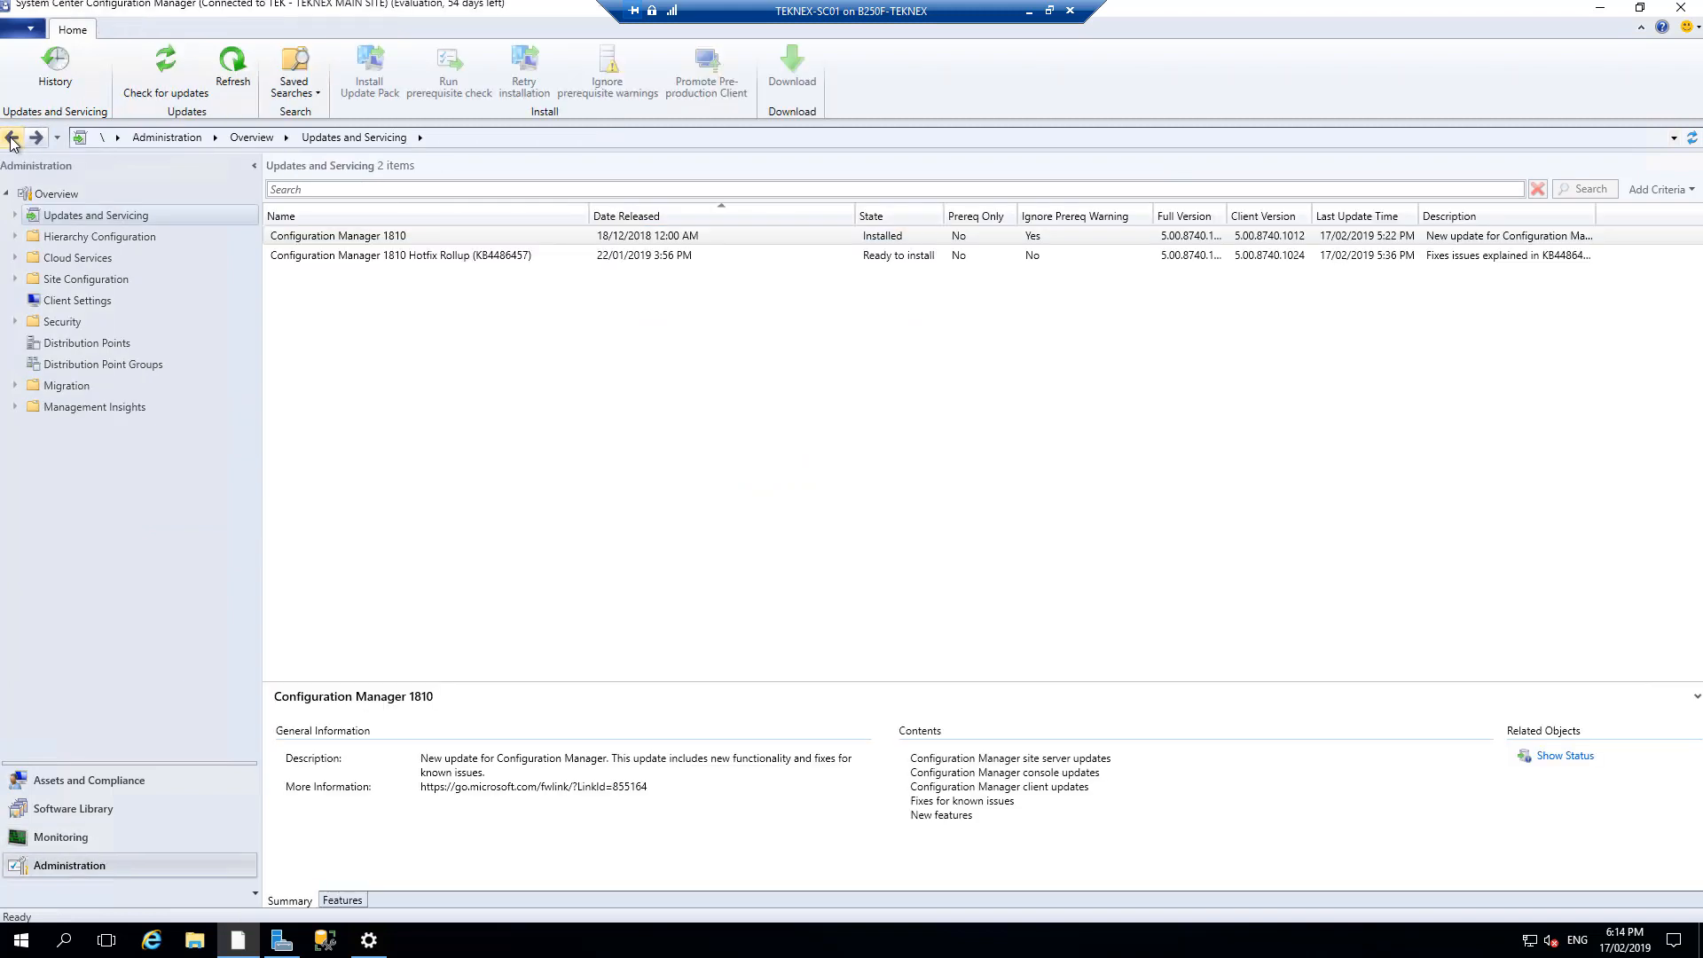
pyautogui.click(428, 256)
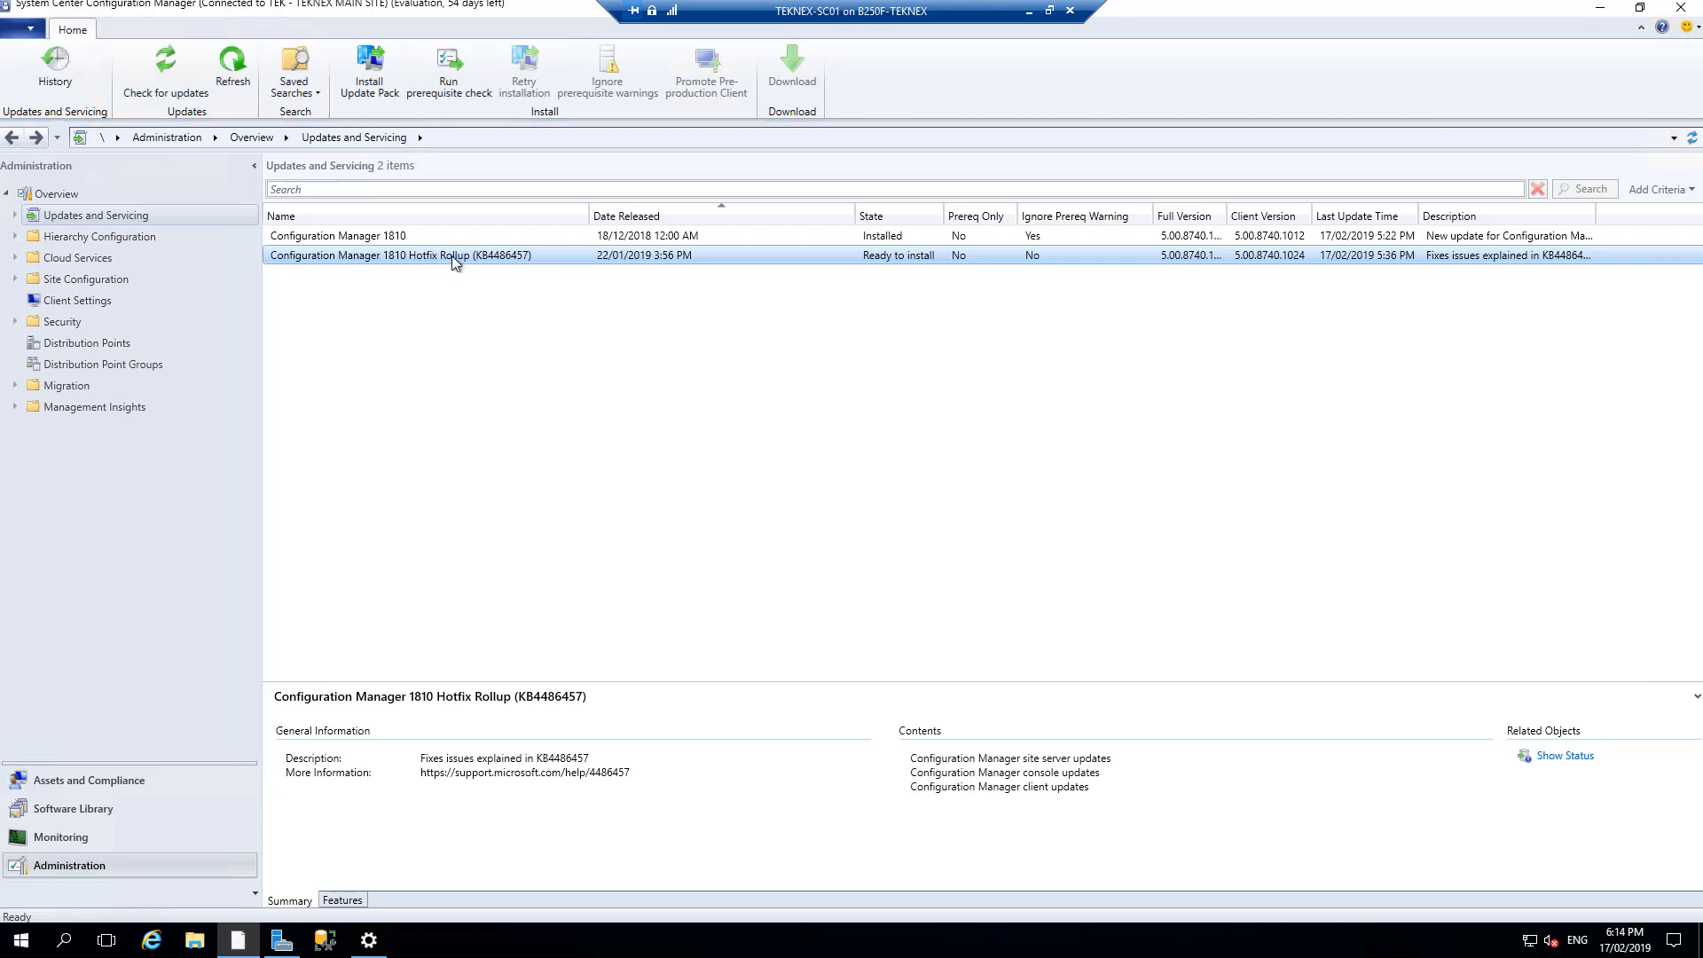